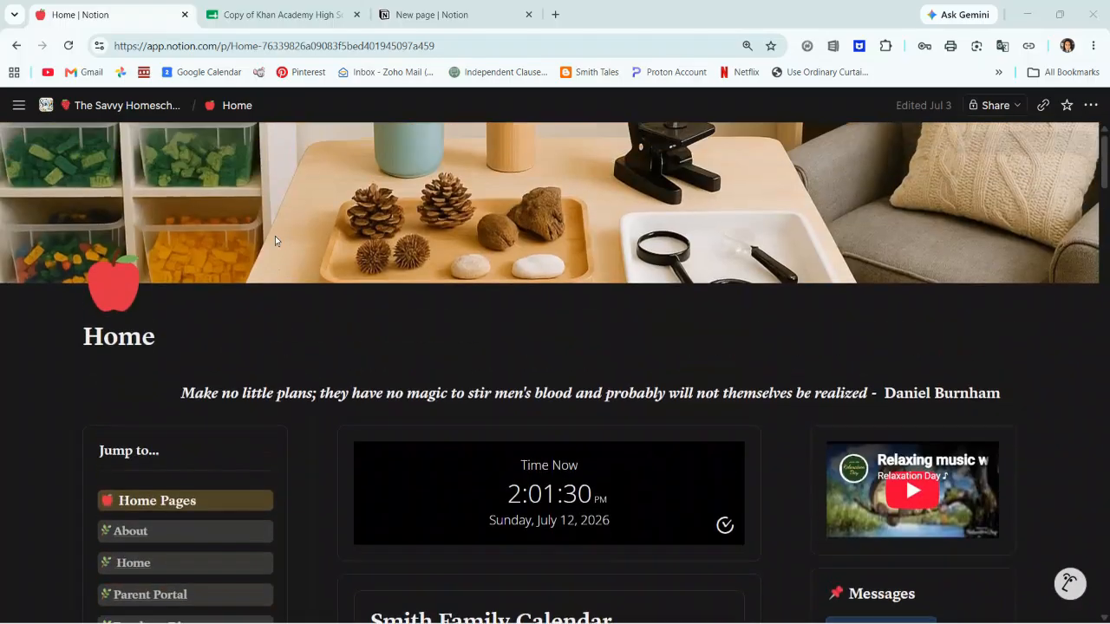
pyautogui.scroll(-2, 274, 236)
pyautogui.scroll(2, 272, 239)
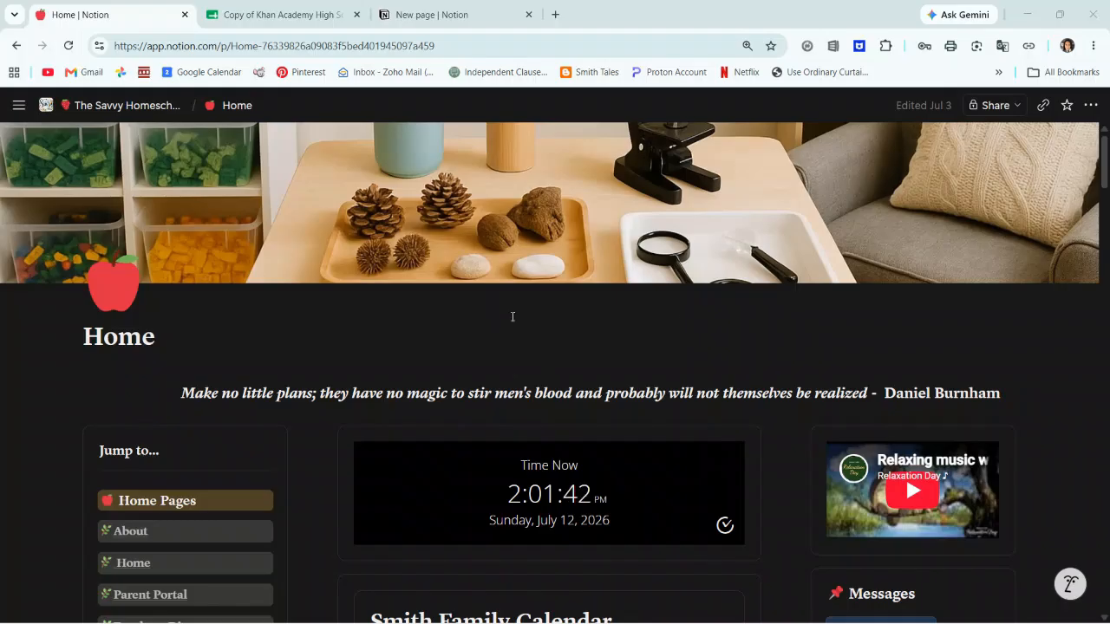
pyautogui.scroll(-2, 515, 295)
pyautogui.scroll(2, 495, 293)
# Look at the workspace's Preferences settings, including the theme, and close them
pyautogui.moveTo(18, 105)
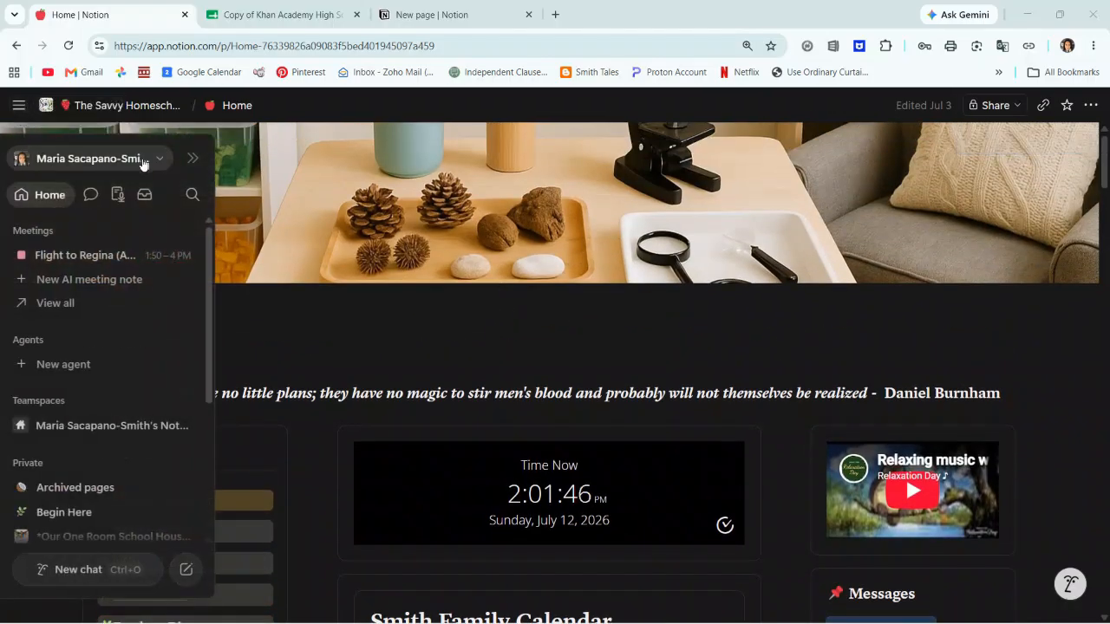
pyautogui.click(153, 161)
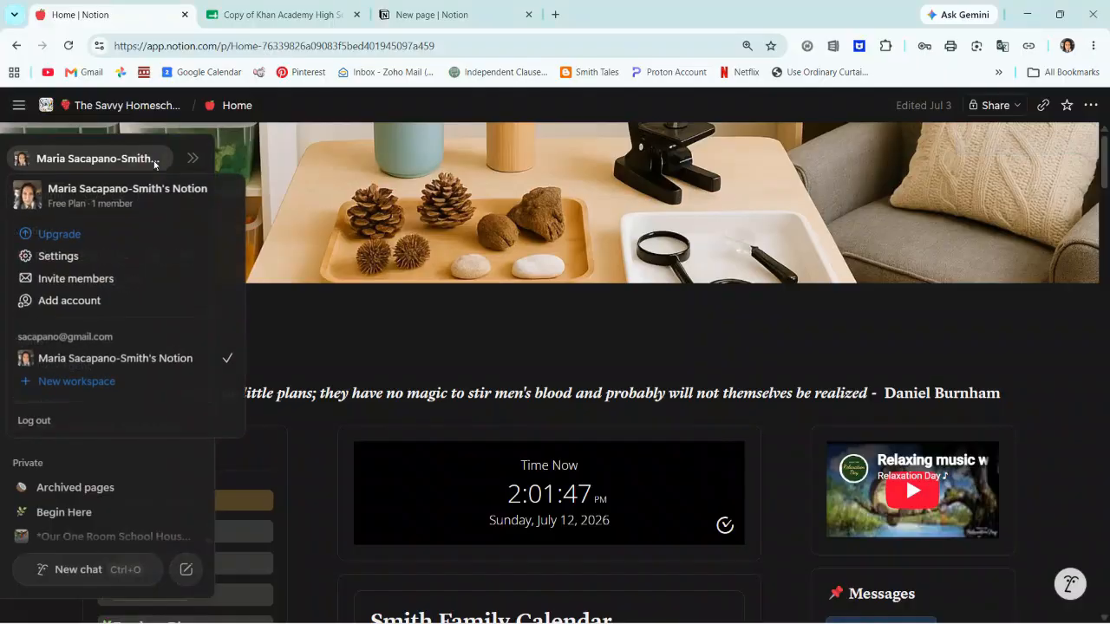
pyautogui.click(58, 257)
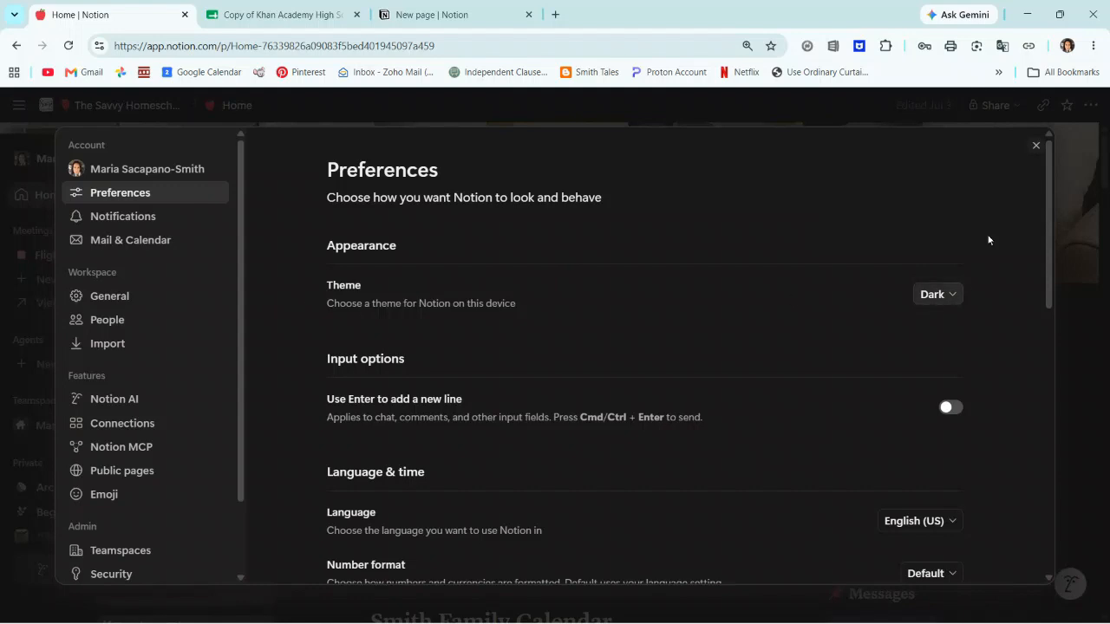
pyautogui.click(1036, 145)
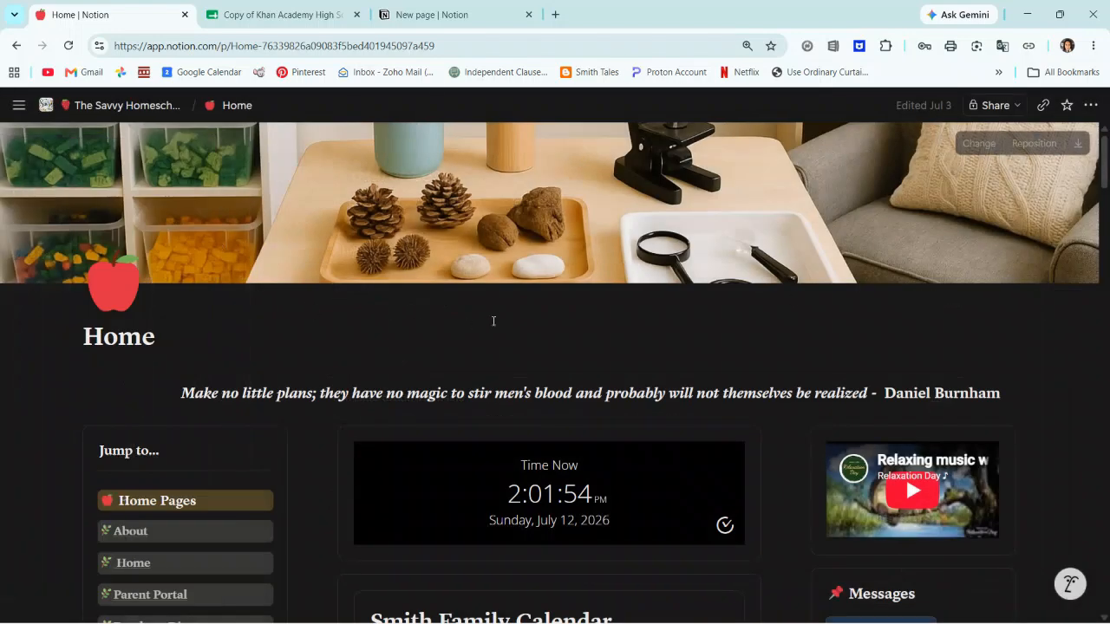
# Go from the Home page to the assignments by school year and open All Assignments 26/27
pyautogui.scroll(-5, 511, 325)
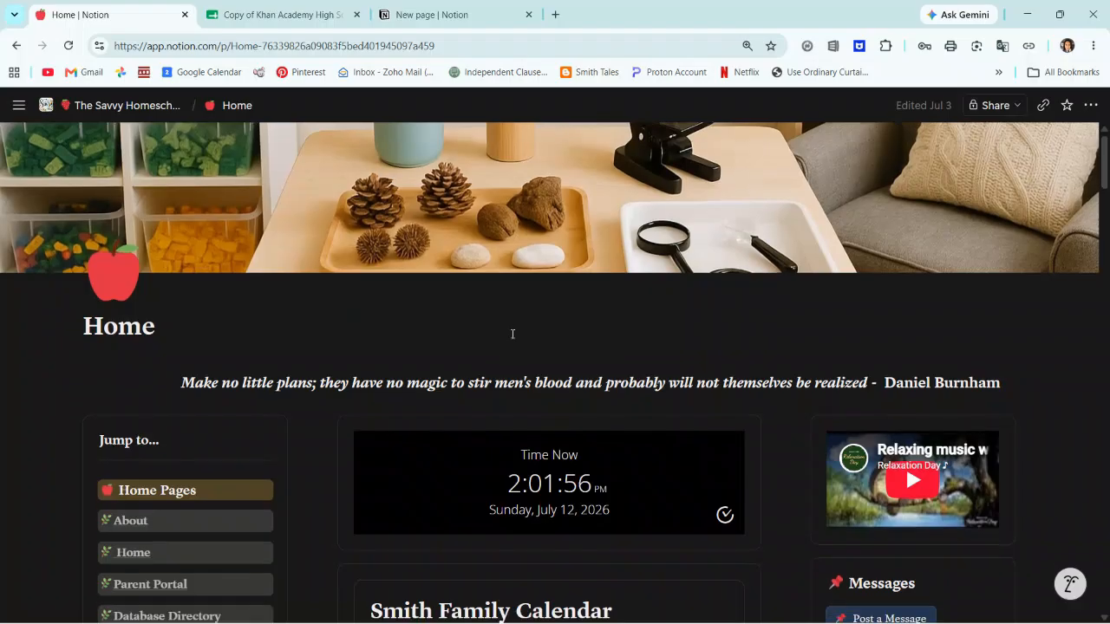
pyautogui.scroll(-5, 335, 159)
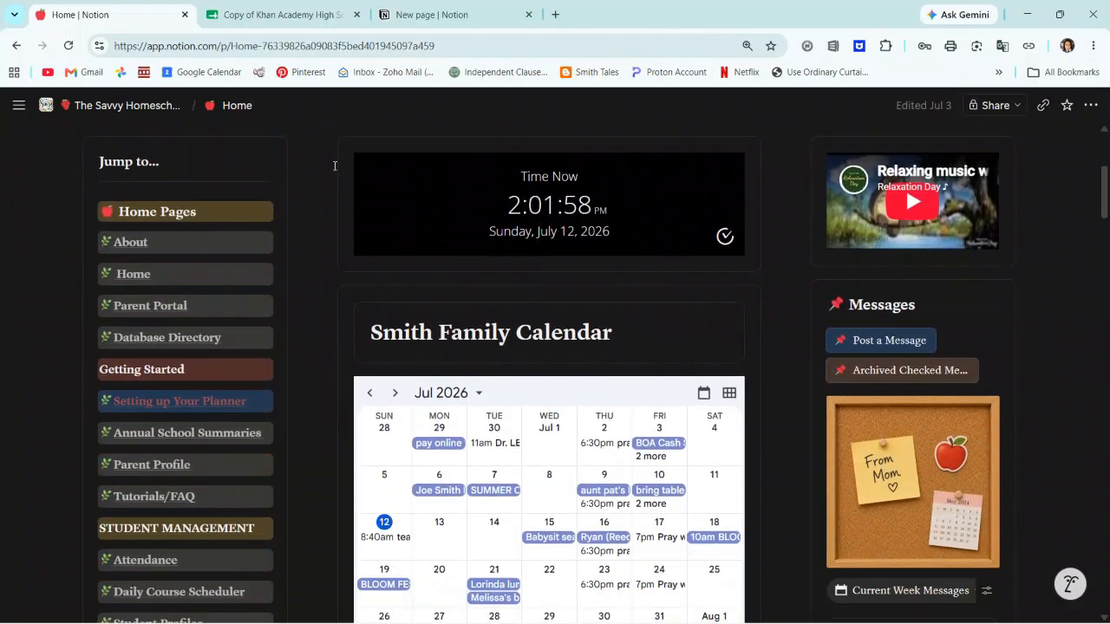
pyautogui.scroll(-3, 351, 184)
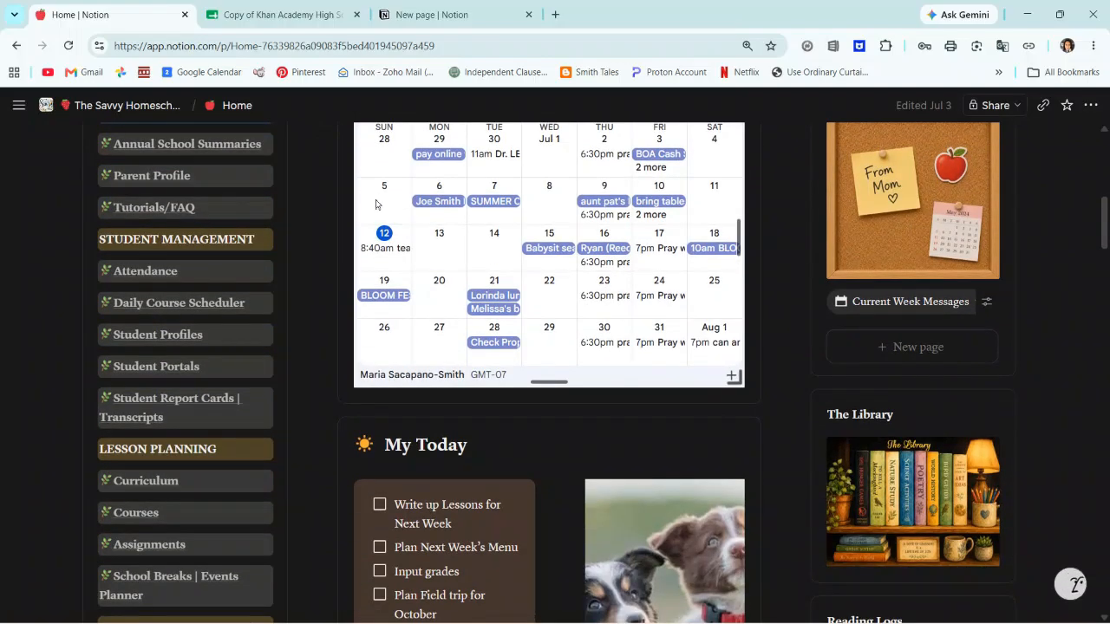
pyautogui.scroll(-3, 376, 203)
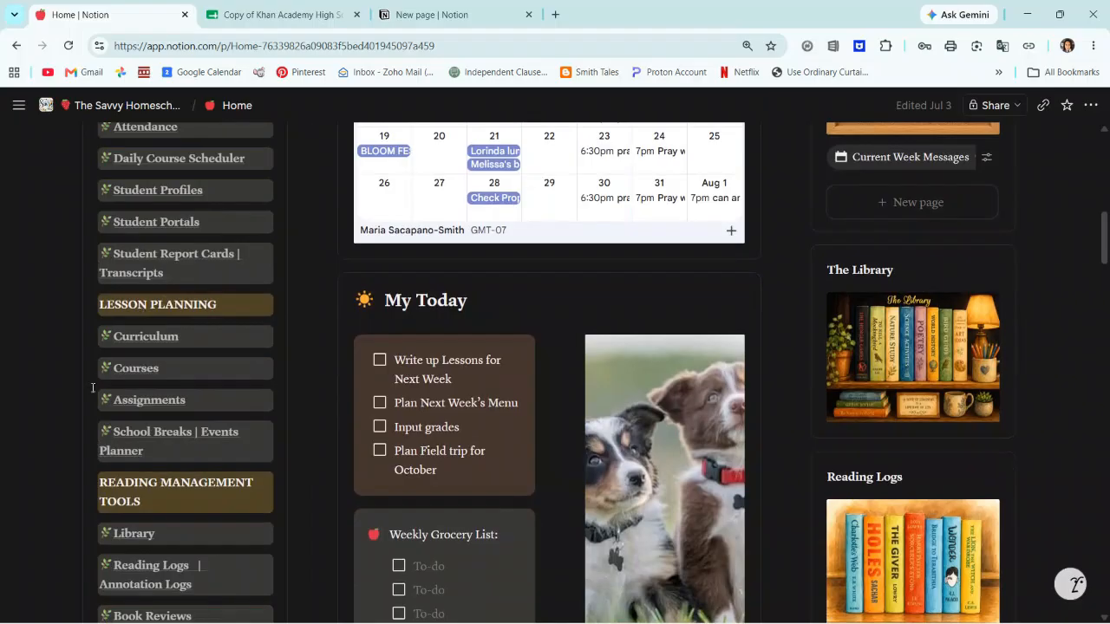
pyautogui.click(143, 405)
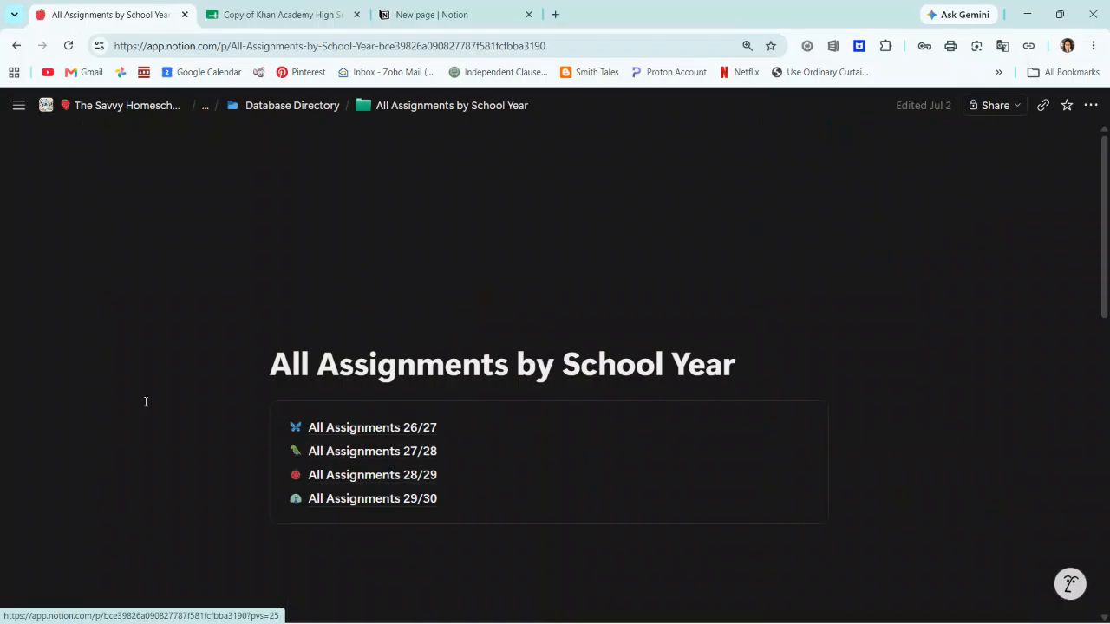
pyautogui.click(356, 431)
pyautogui.scroll(-2, 377, 396)
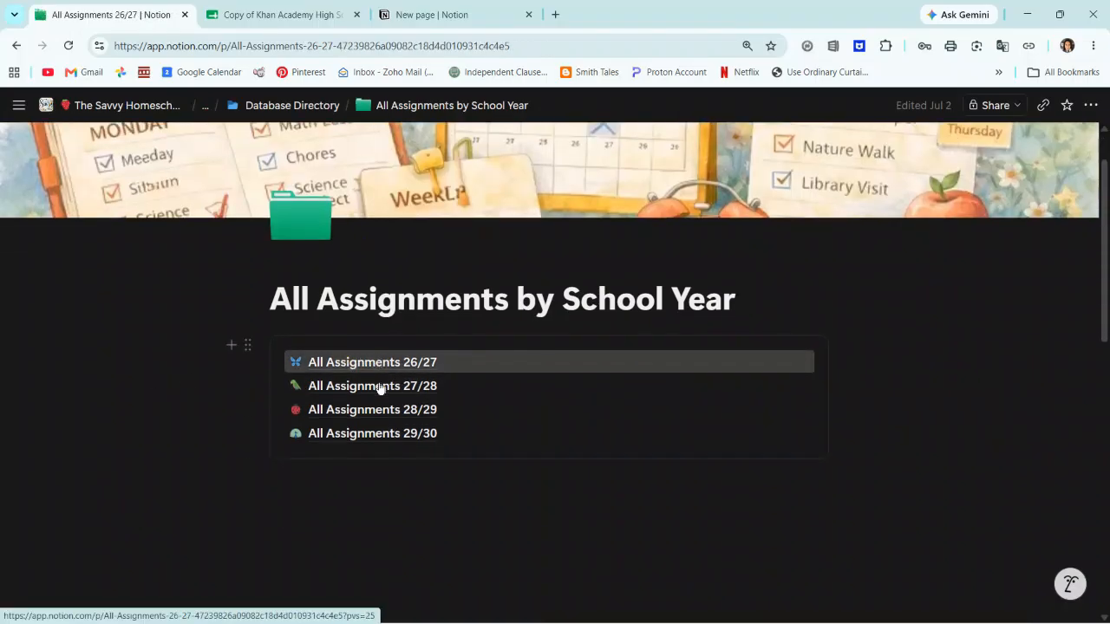
# Collapse the Add Grades | Scores toggle under Student #01 Assignments
pyautogui.scroll(-5, 397, 355)
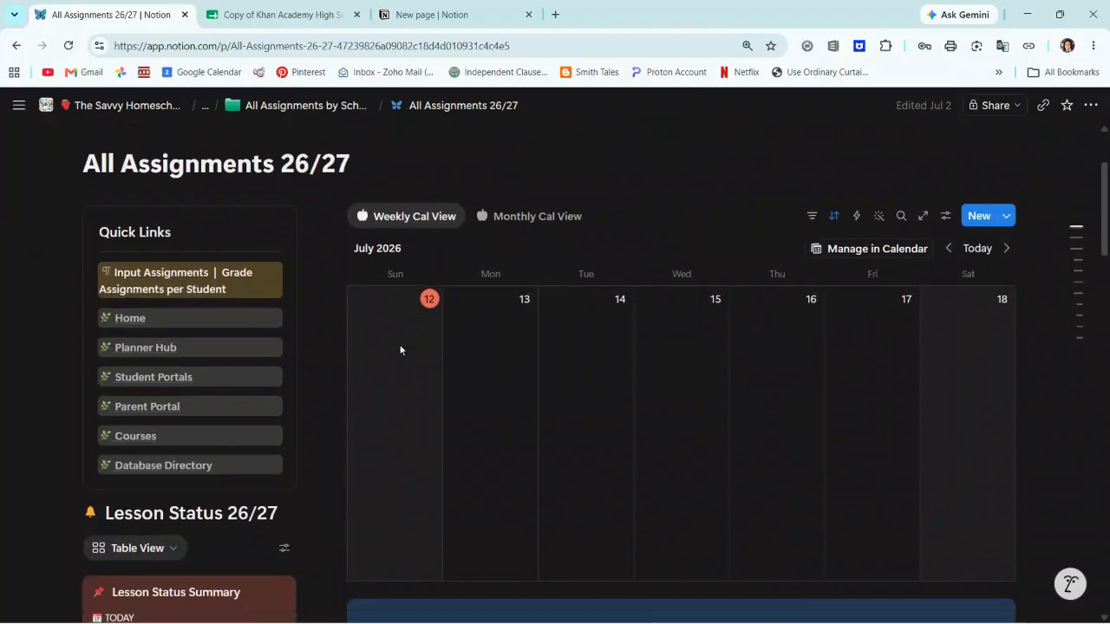
pyautogui.scroll(-2, 403, 339)
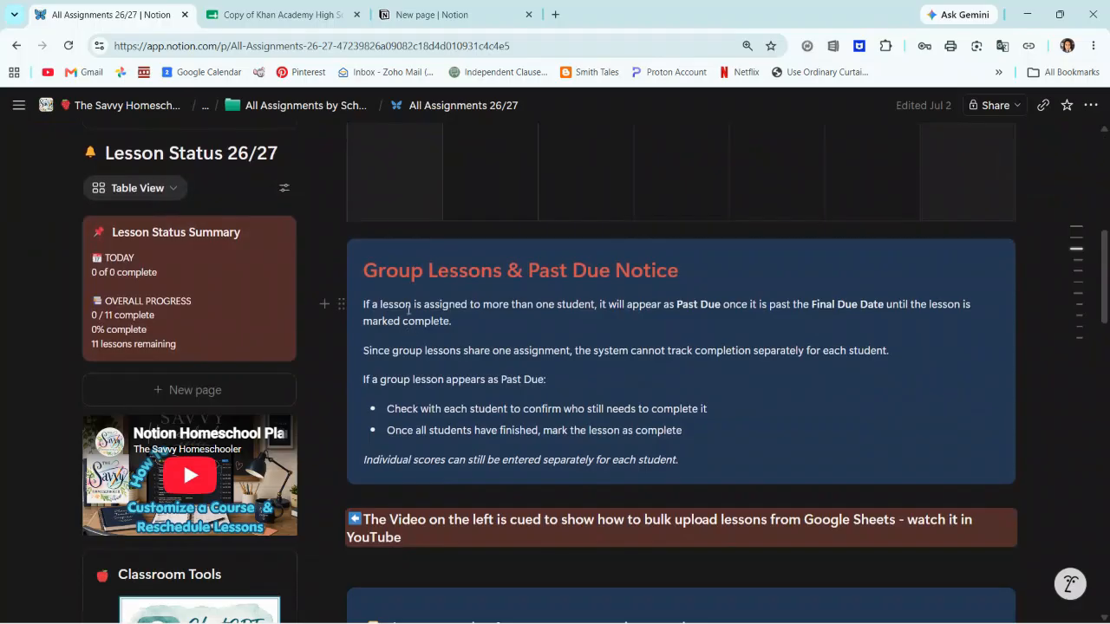
pyautogui.scroll(-6, 541, 270)
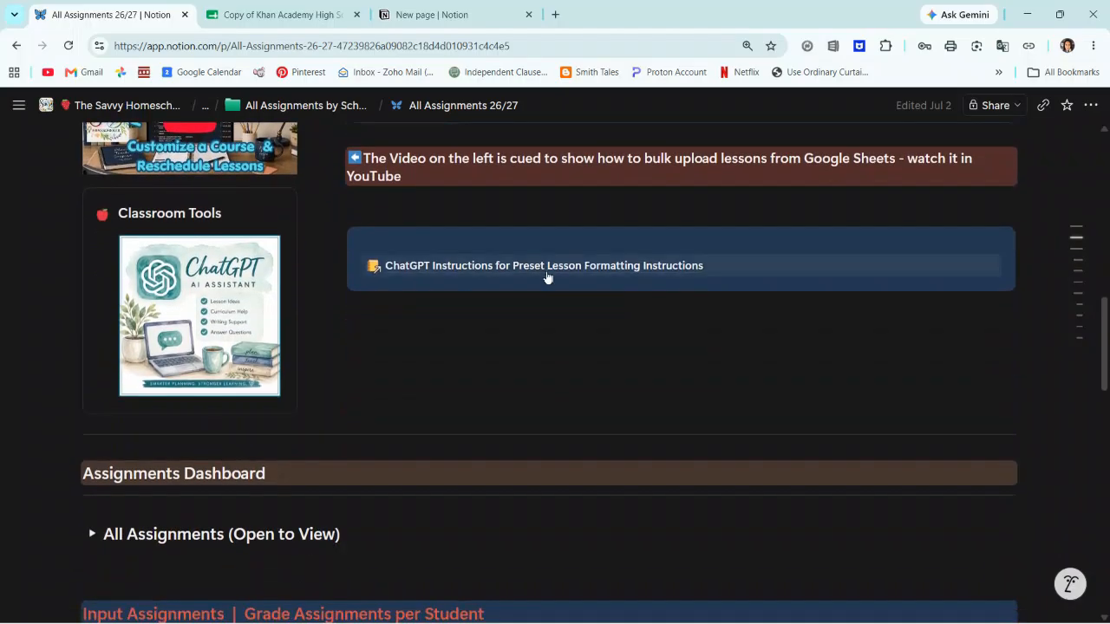
pyautogui.scroll(-2, 548, 277)
pyautogui.scroll(2, 199, 463)
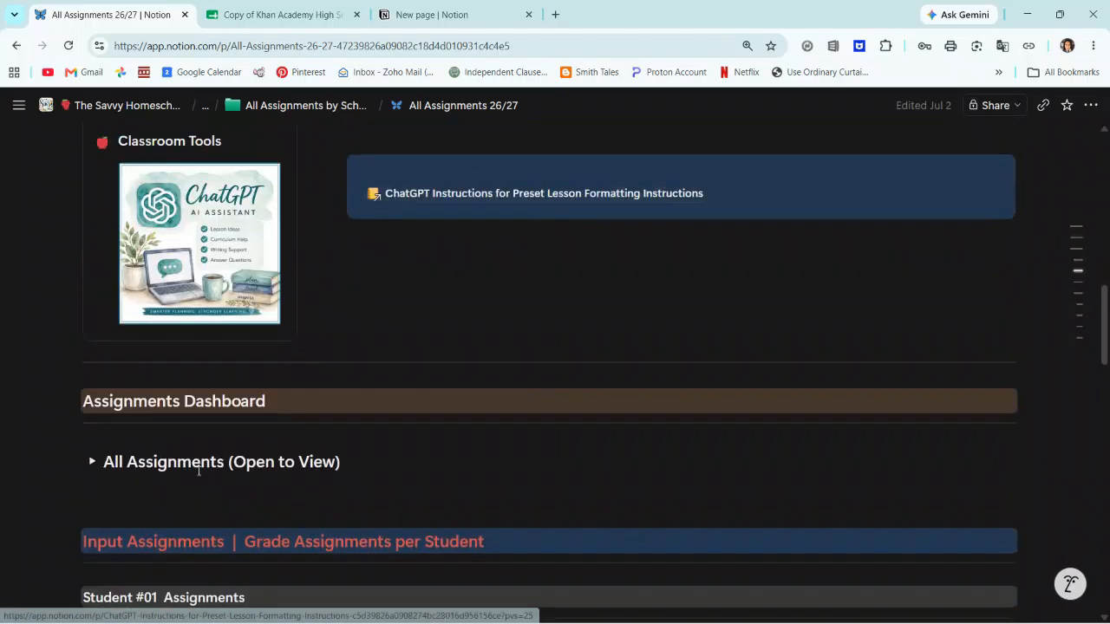
pyautogui.scroll(-1, 103, 397)
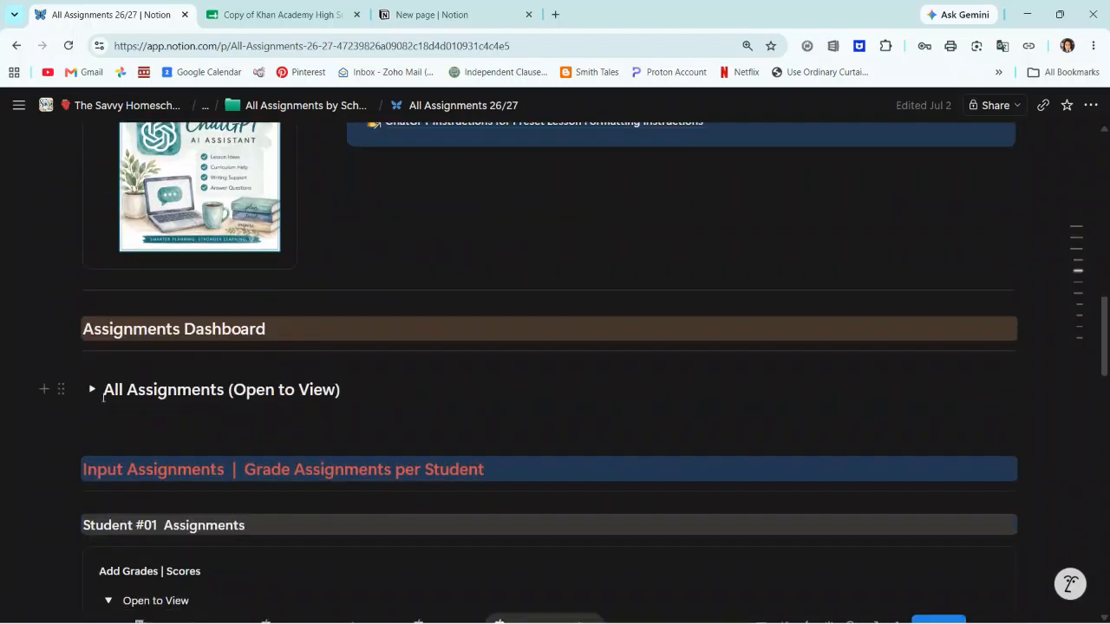
pyautogui.click(108, 600)
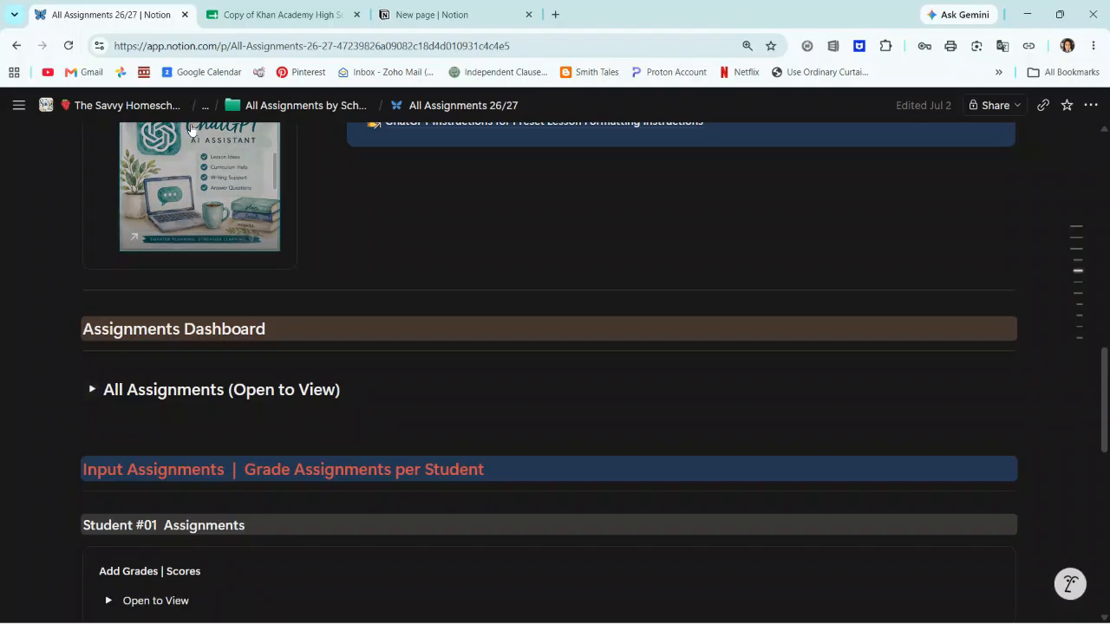
pyautogui.scroll(1, 92, 391)
pyautogui.scroll(-1, 233, 499)
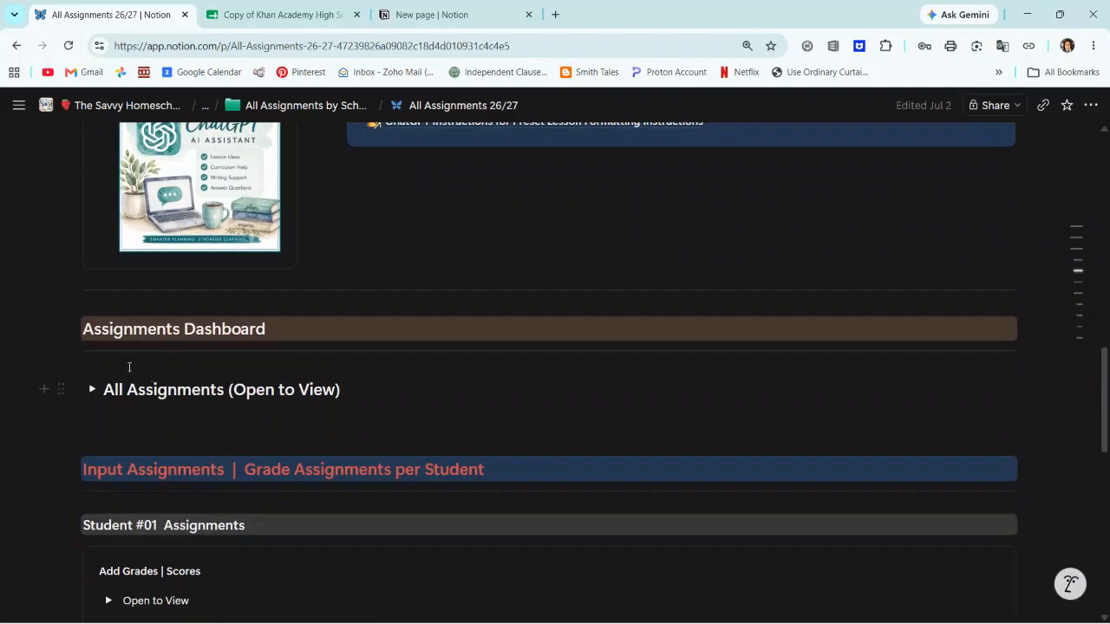
# Expand All Assignments under the Assignments Dashboard to view the Assignments 26/27 database, and collapse it again
pyautogui.click(92, 390)
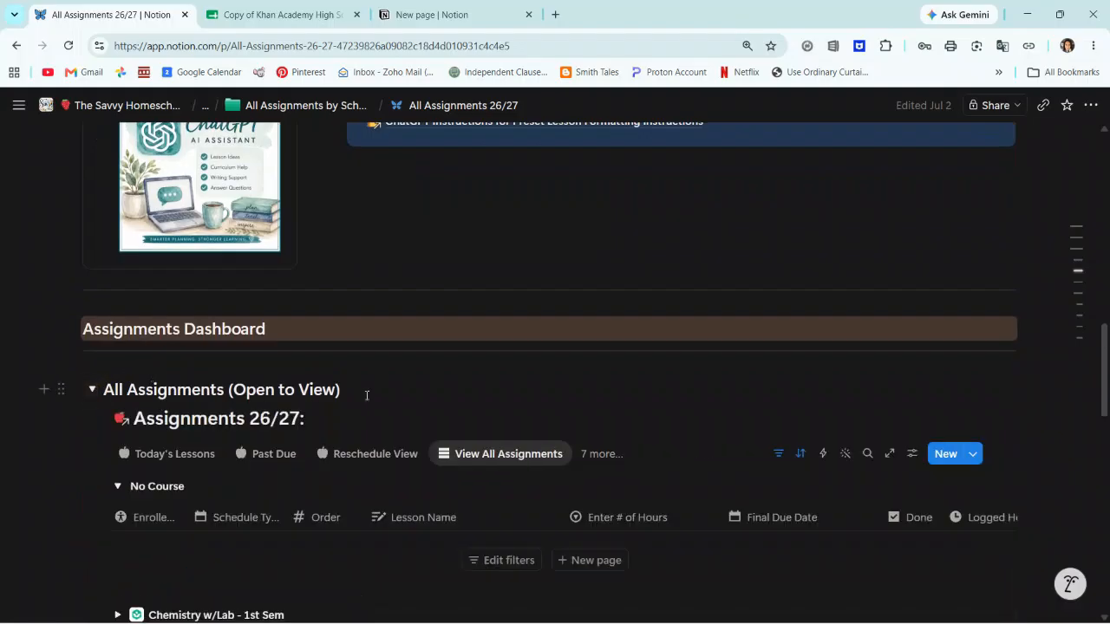
pyautogui.scroll(-1, 260, 364)
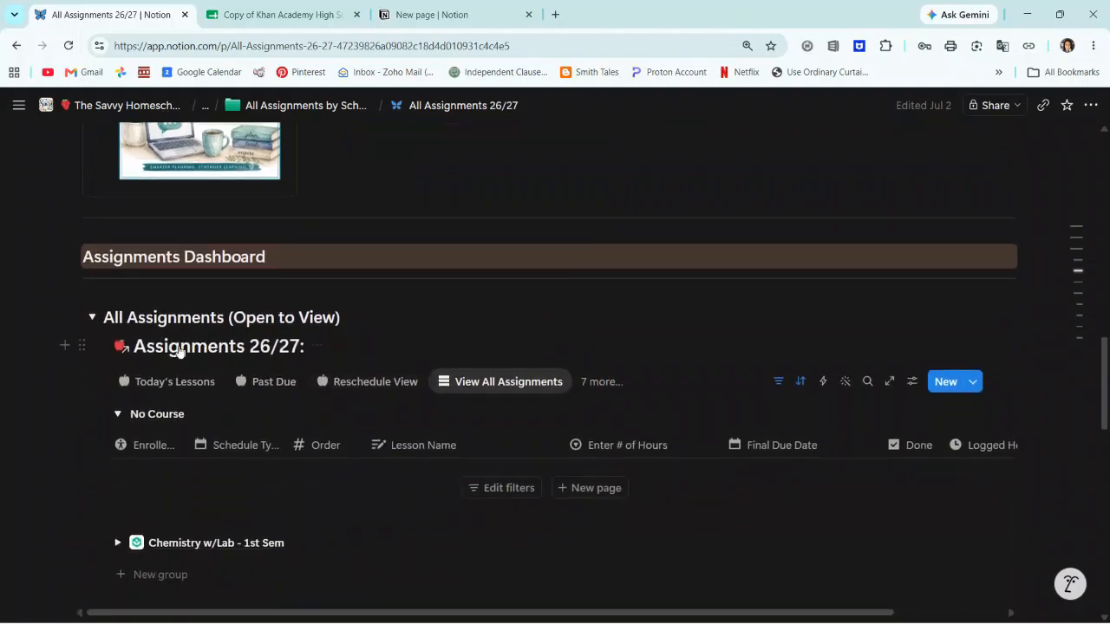
pyautogui.scroll(-2, 494, 394)
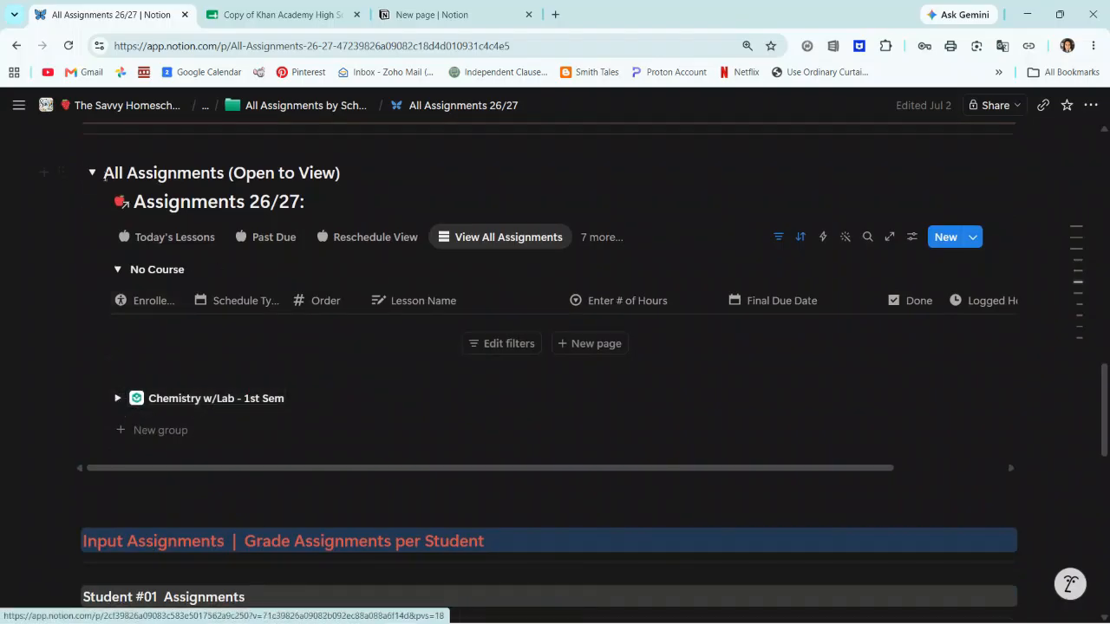
pyautogui.click(92, 174)
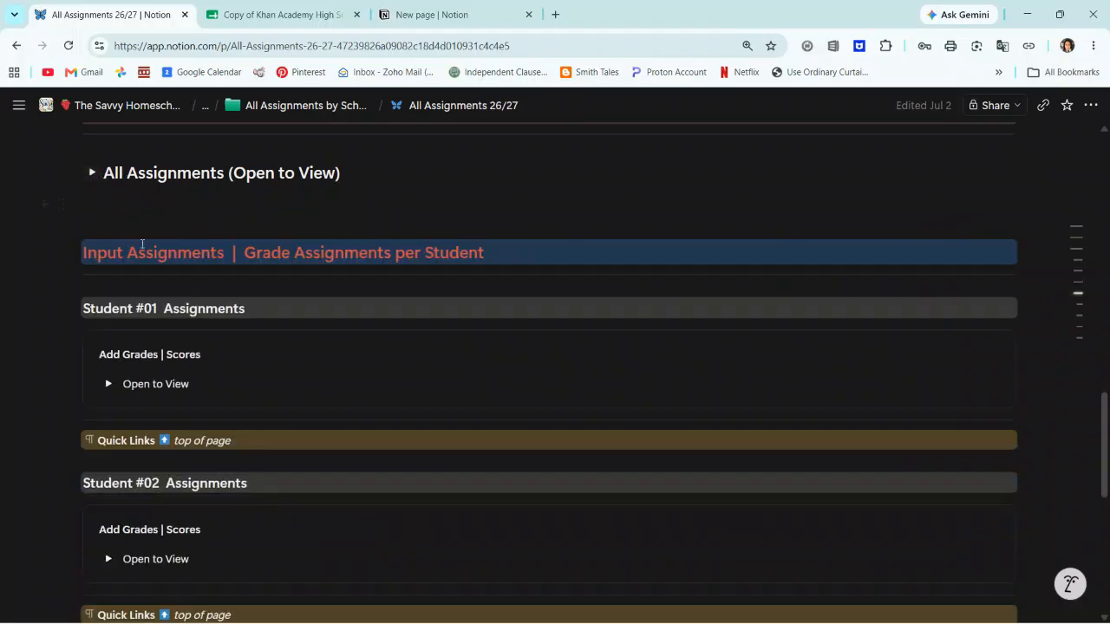
pyautogui.scroll(3, 165, 286)
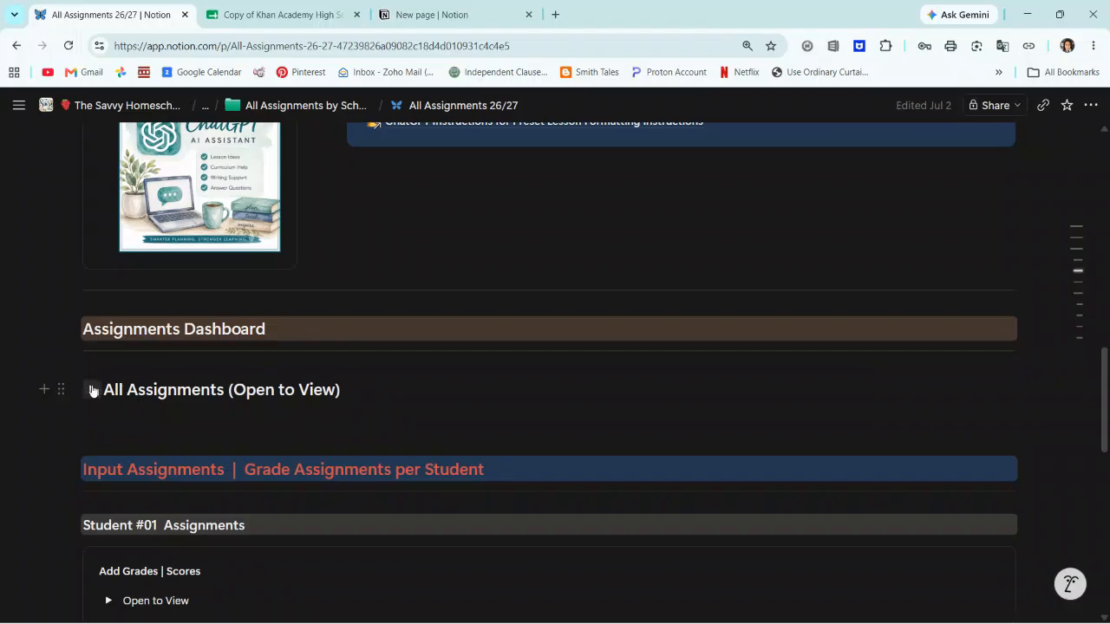
# Expand the Student #01 grades and scores section and open the Chemistry w/Lab - 1st Sem course page
pyautogui.scroll(-2, 100, 358)
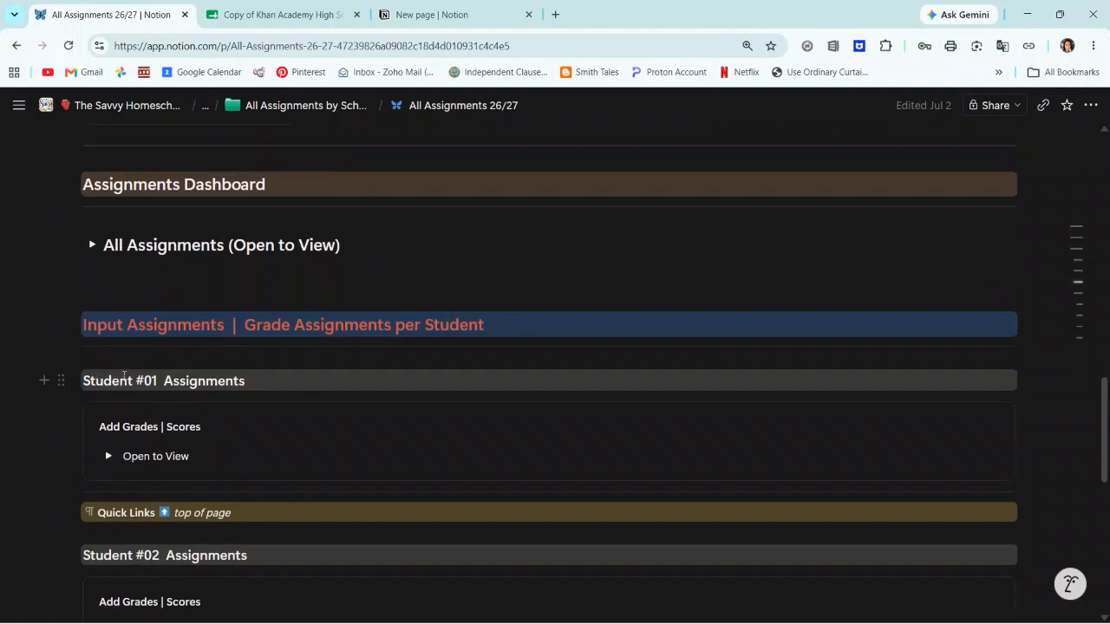
pyautogui.scroll(-2, 124, 376)
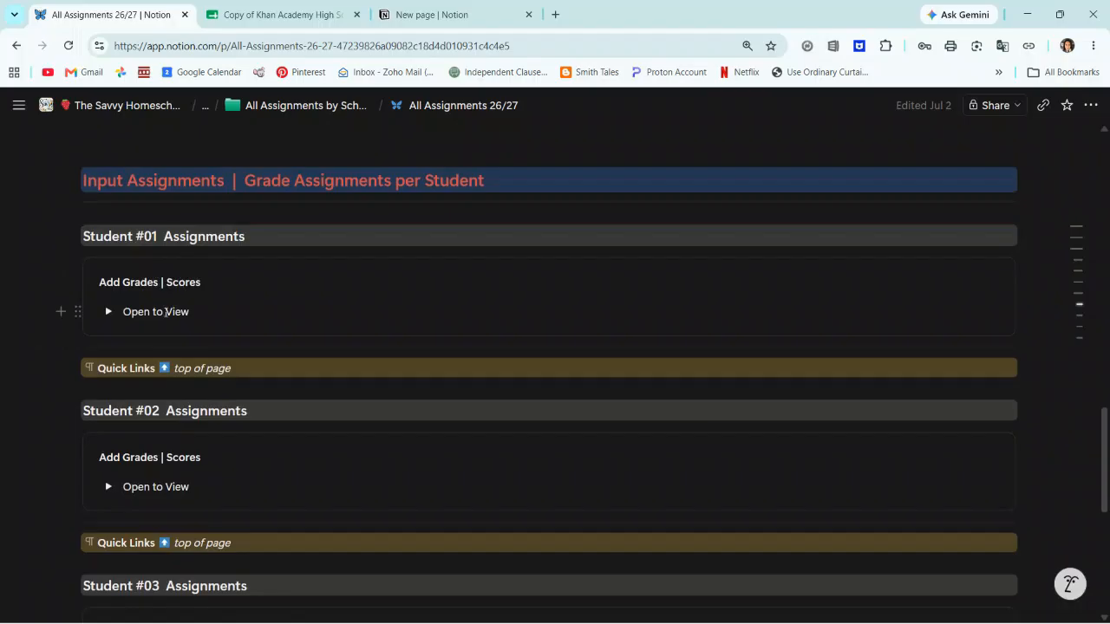
pyautogui.click(108, 312)
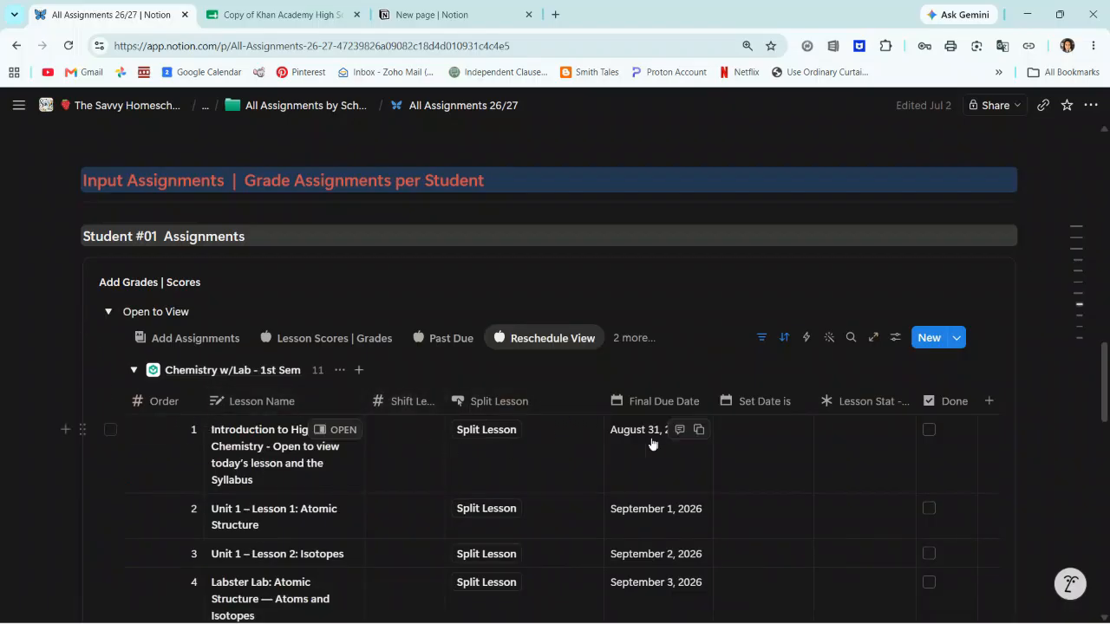
pyautogui.click(191, 374)
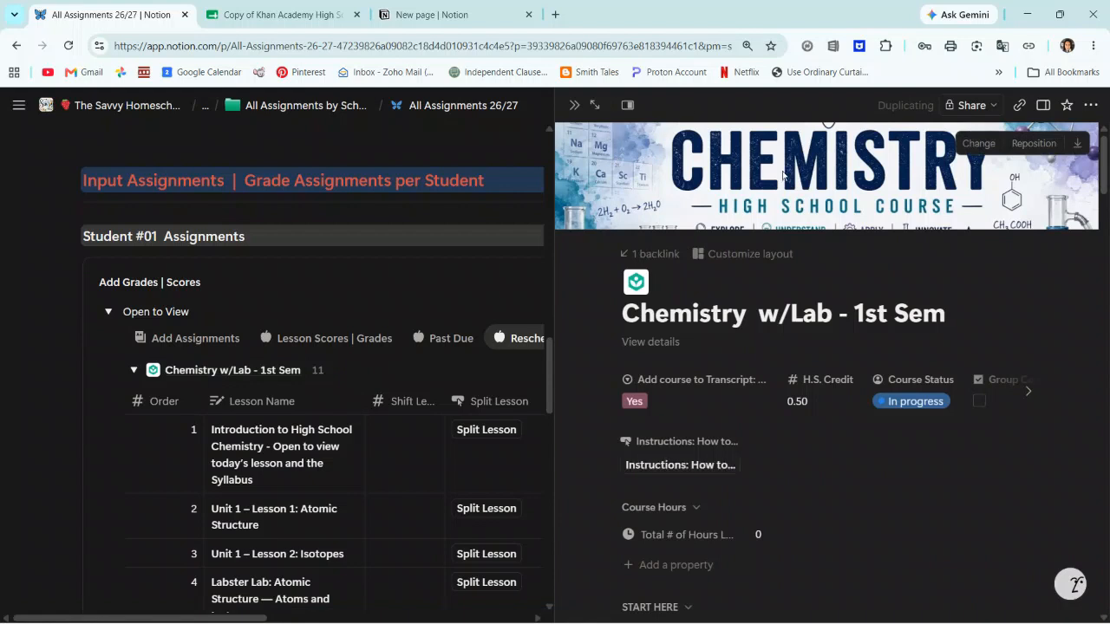
# Set the Chemistry course's start date to September 8, 2026
pyautogui.scroll(-3, 863, 253)
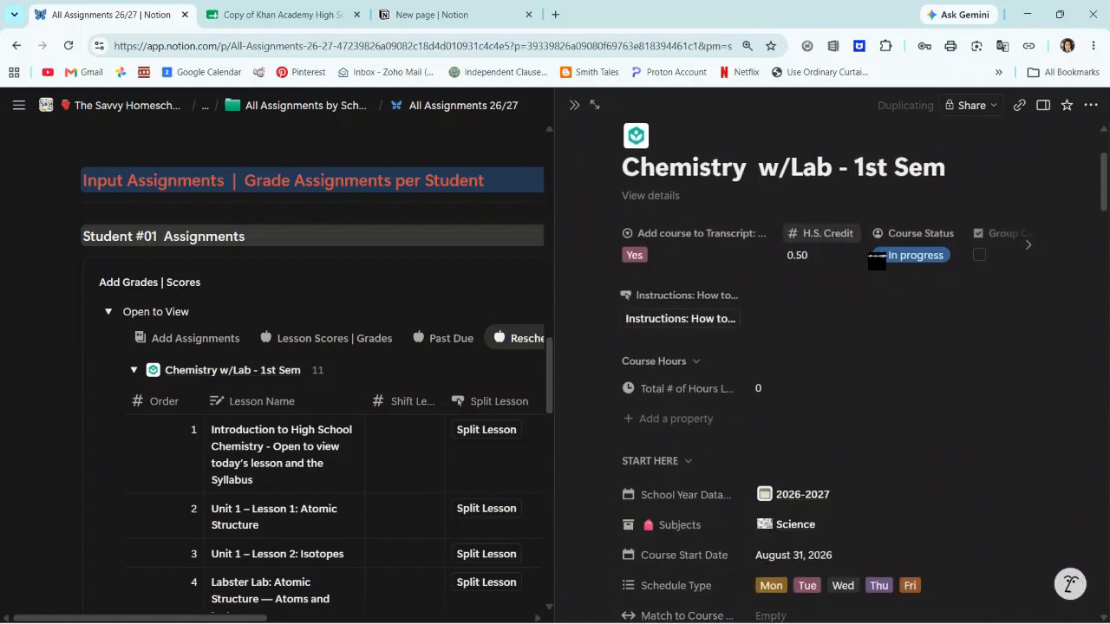
pyautogui.scroll(-1, 873, 262)
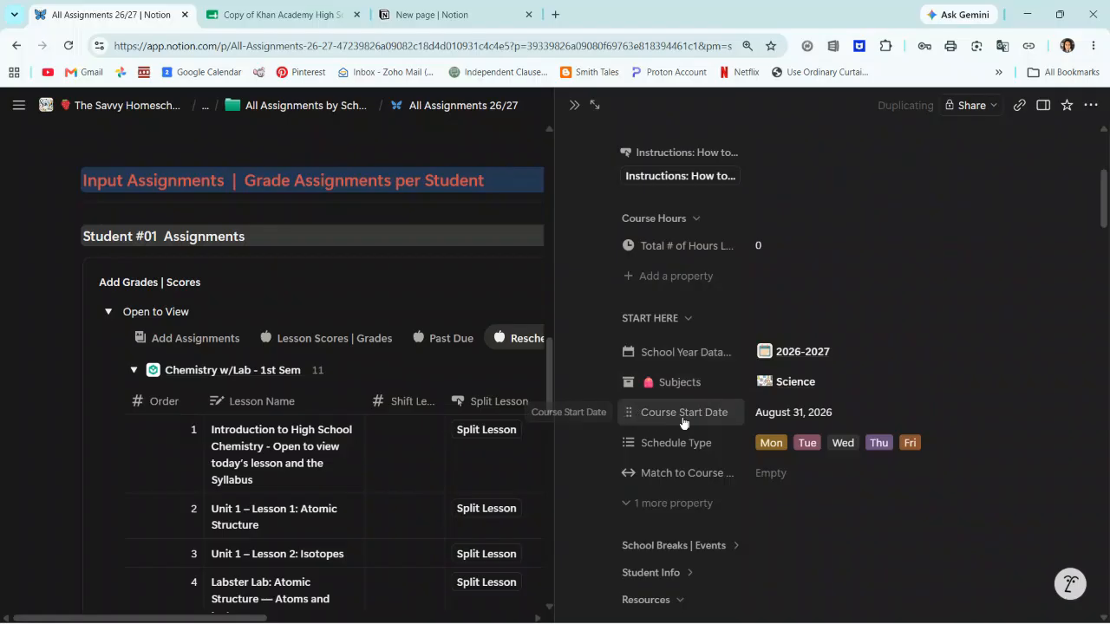
pyautogui.click(786, 414)
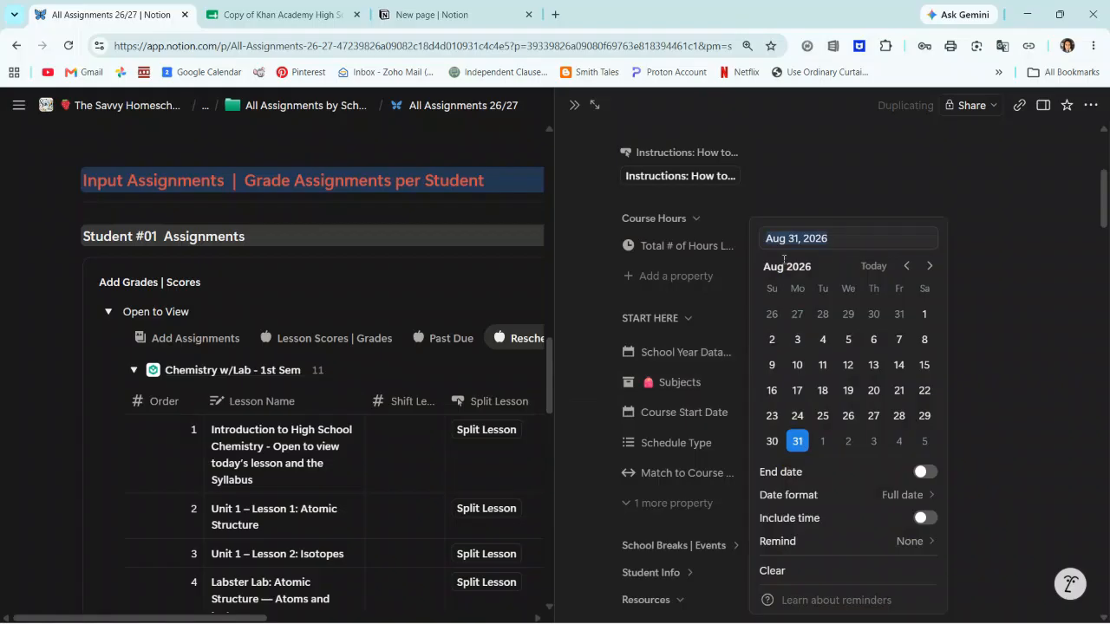
pyautogui.click(930, 268)
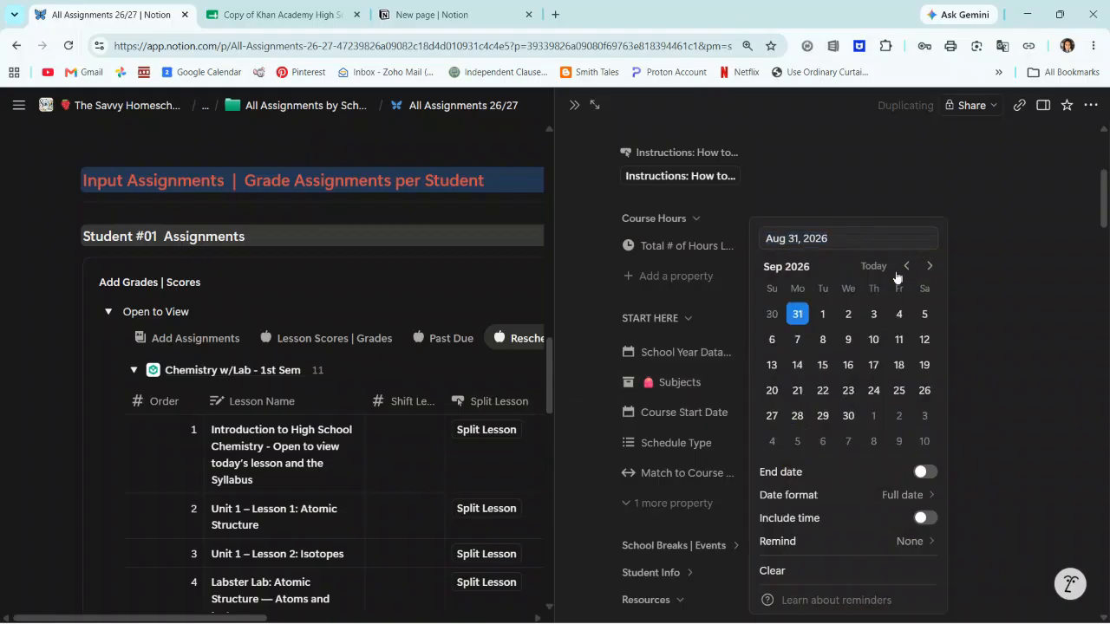
pyautogui.click(822, 341)
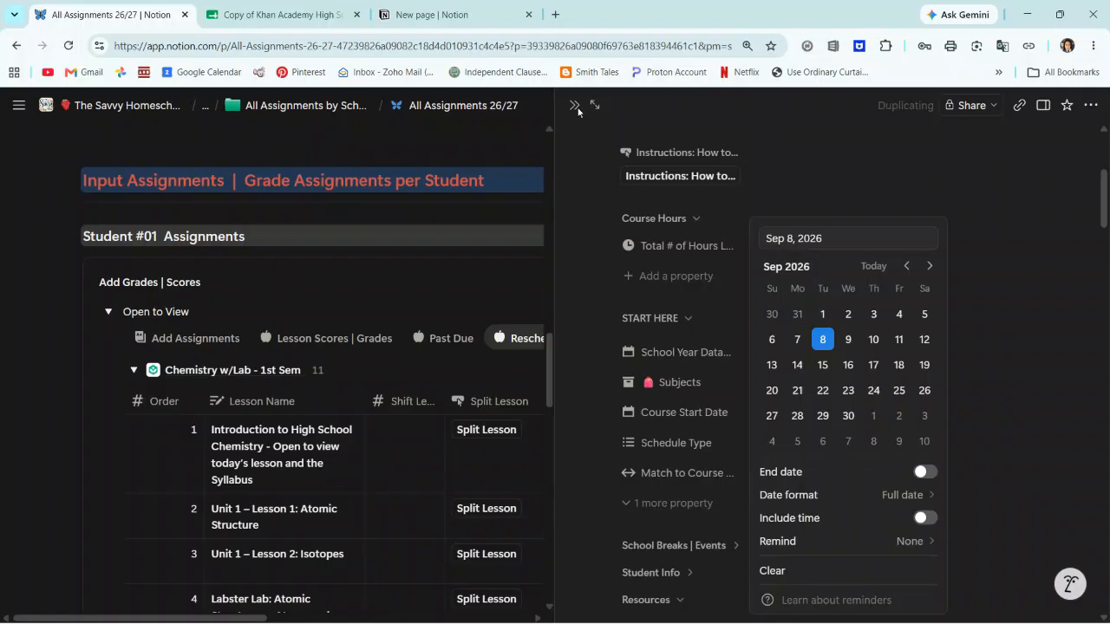
pyautogui.click(840, 163)
# Set the Chemistry course's Next Lesson Order to 12 and close the course page
pyautogui.scroll(-5, 835, 183)
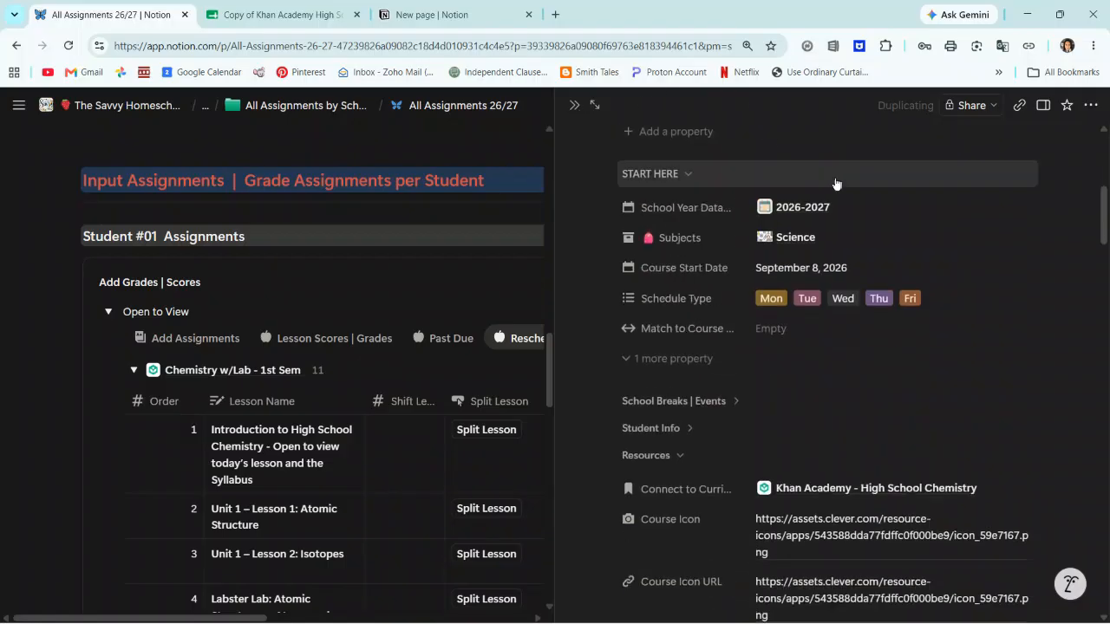
pyautogui.scroll(-6, 834, 191)
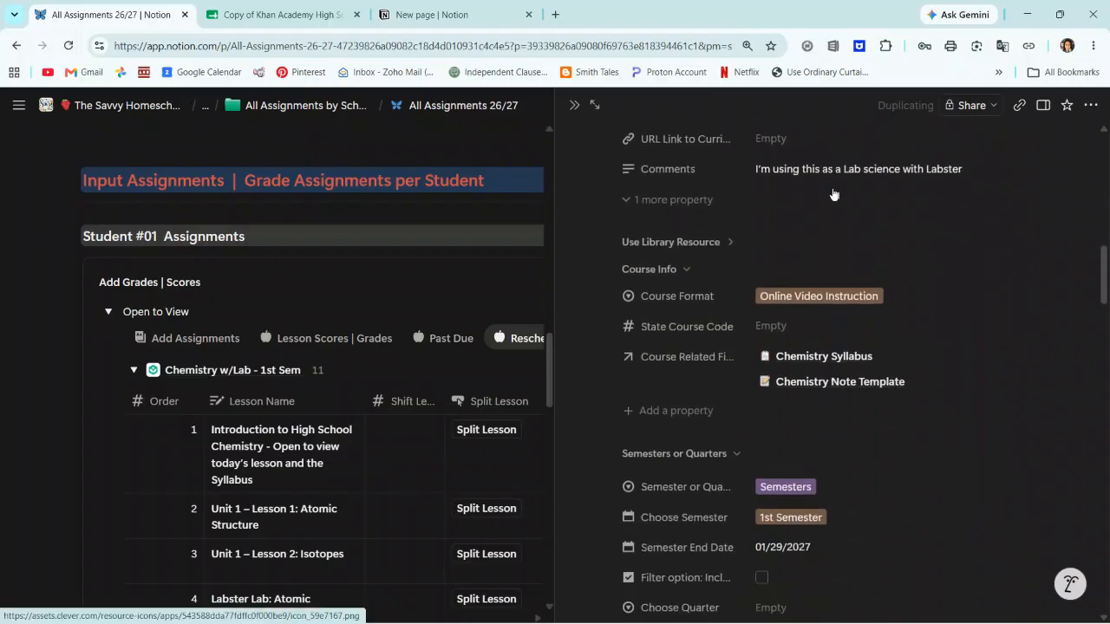
pyautogui.scroll(-1, 806, 295)
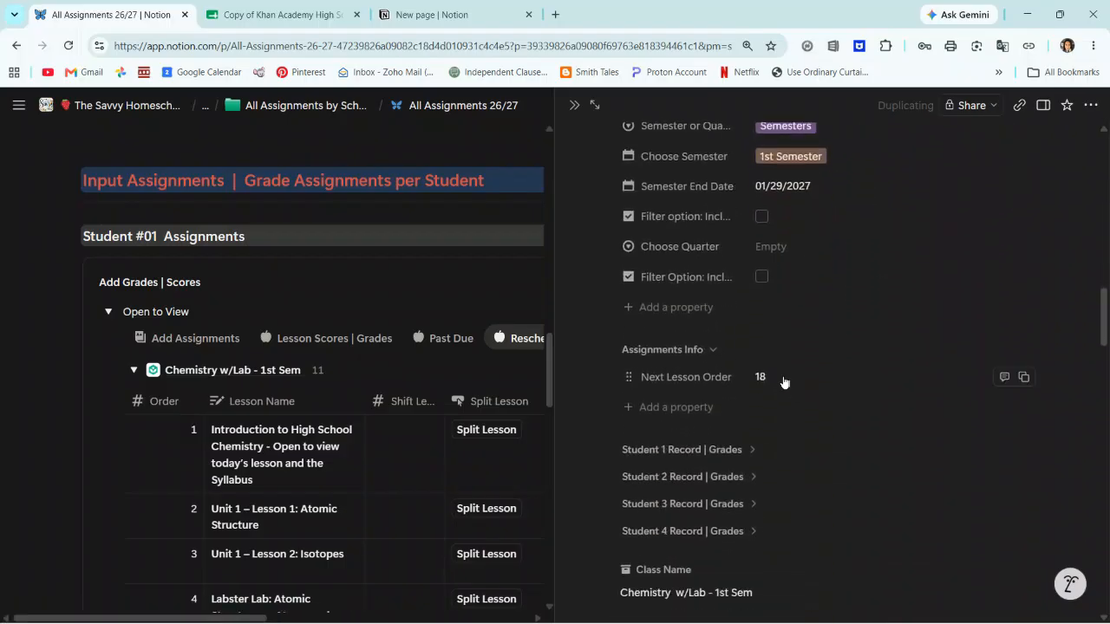
pyautogui.click(766, 379)
pyautogui.press('BackSpace')
pyautogui.write('2')
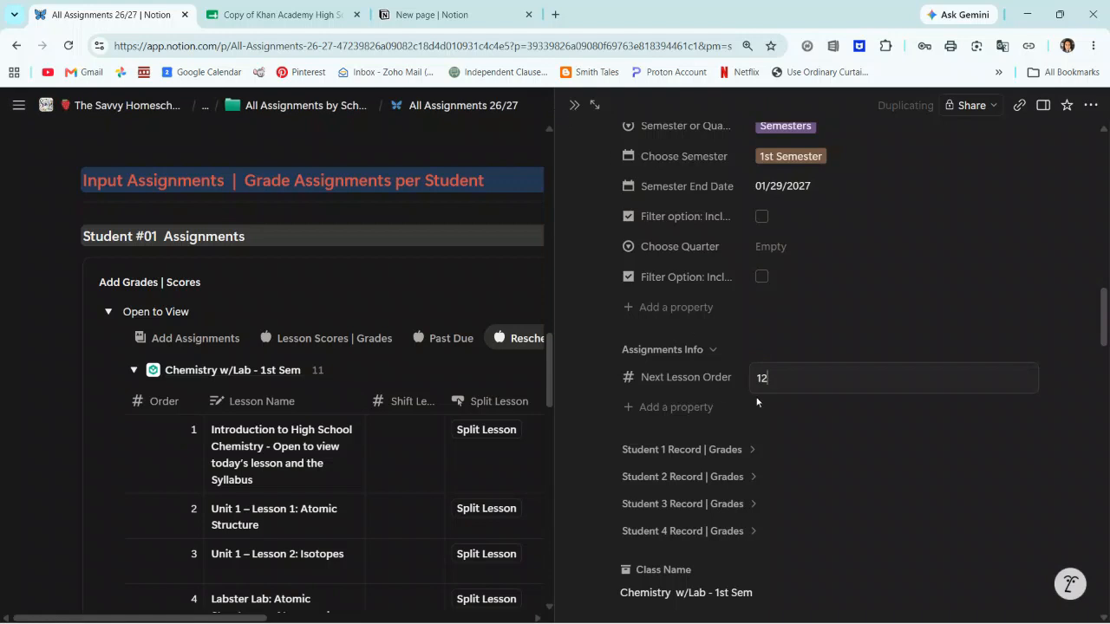
pyautogui.click(695, 396)
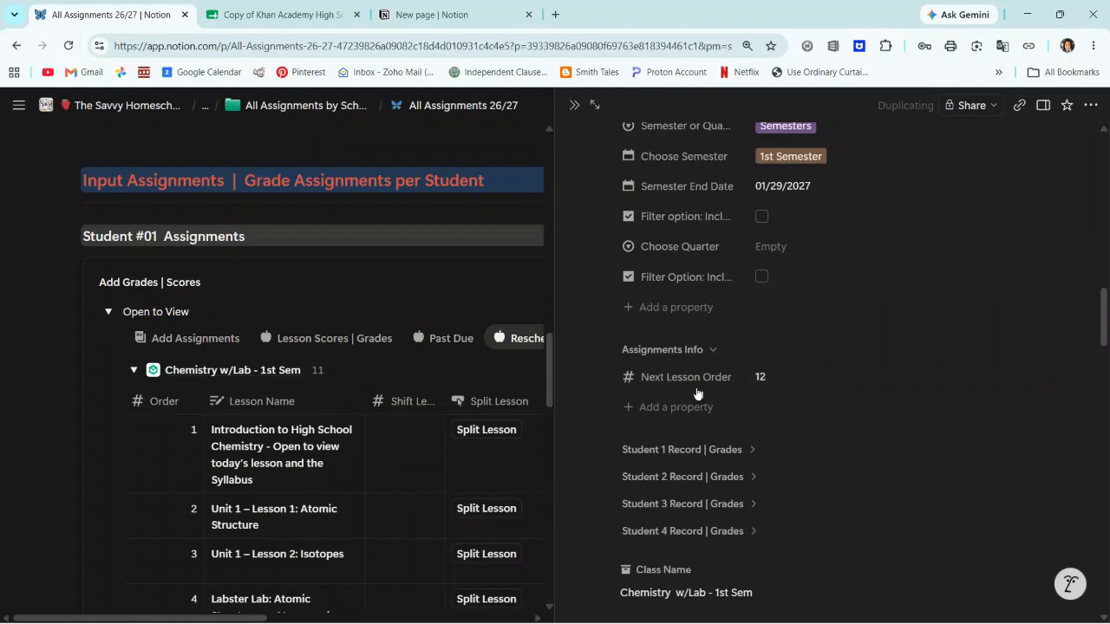
pyautogui.click(575, 112)
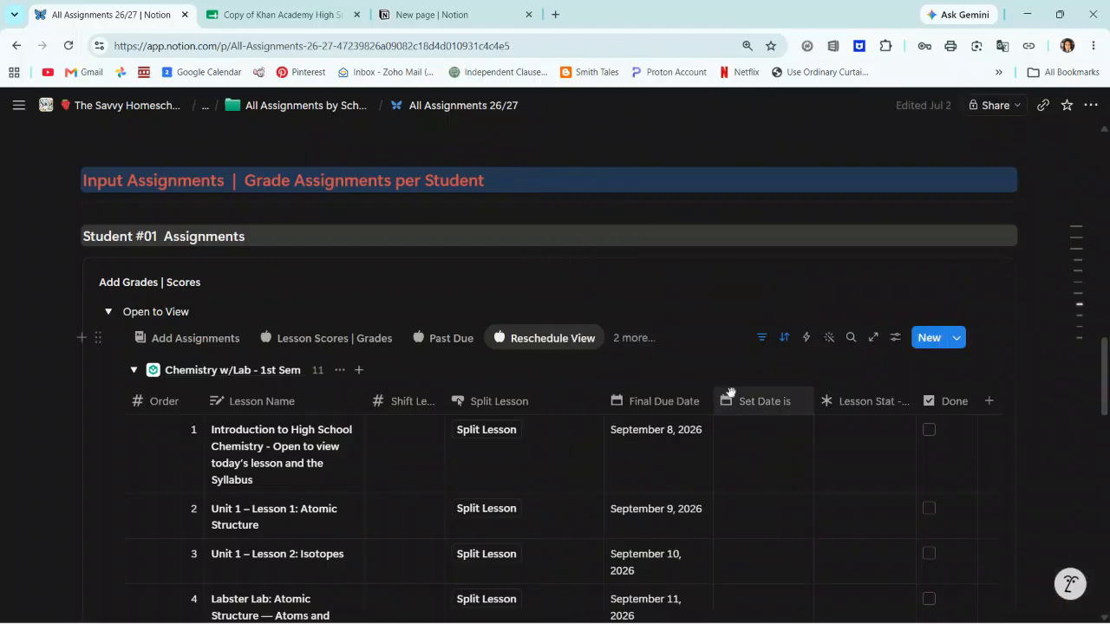
# Review the final due dates of all Chemistry w/Lab - 1st Sem lessons in the Reschedule View
pyautogui.scroll(-1, 637, 458)
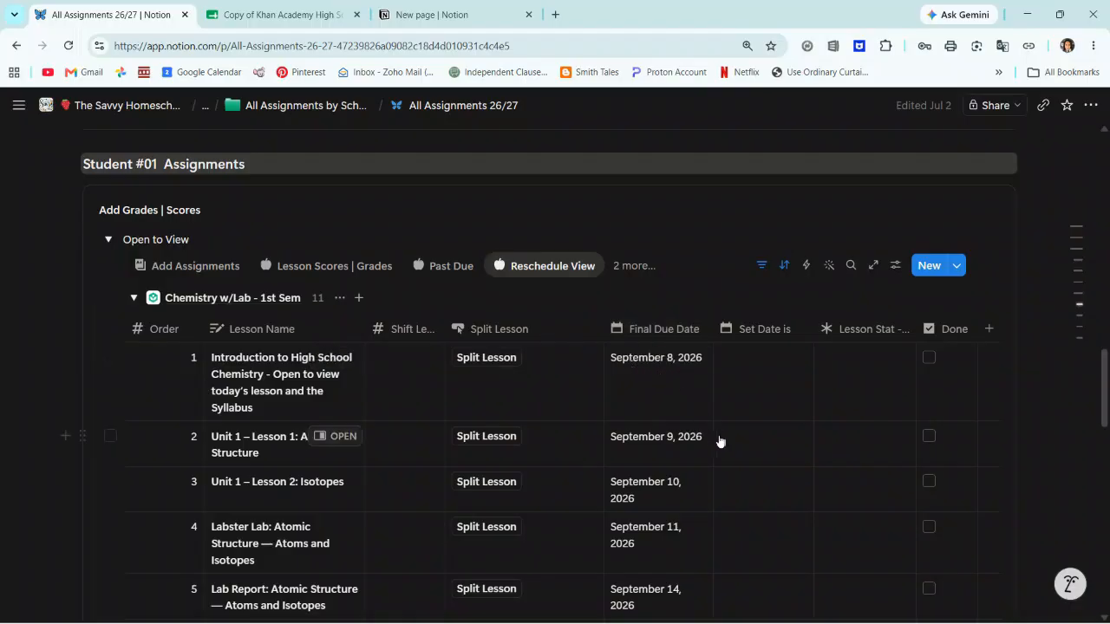
pyautogui.scroll(-2, 673, 374)
pyautogui.scroll(-2, 629, 260)
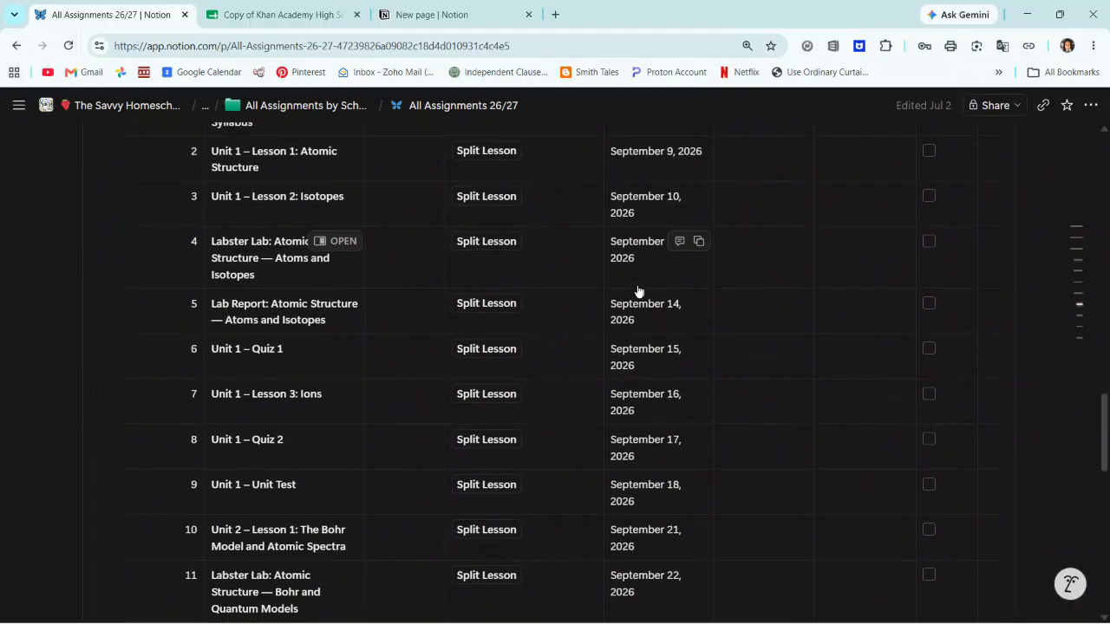
pyautogui.scroll(-2, 646, 320)
pyautogui.scroll(-1, 650, 382)
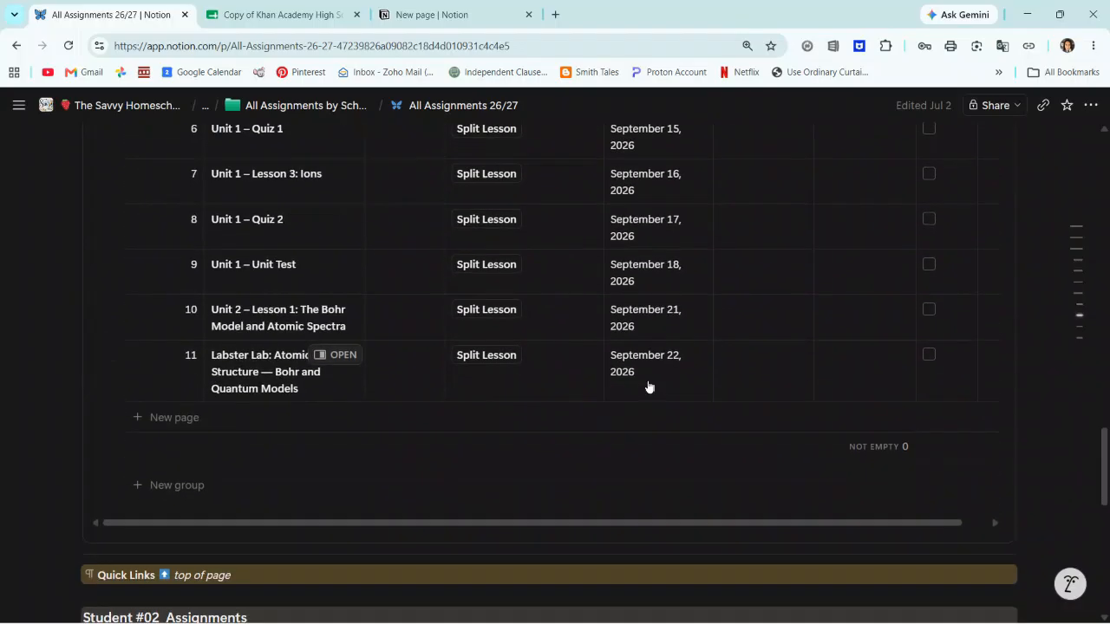
pyautogui.scroll(4, 649, 386)
pyautogui.scroll(4, 647, 368)
pyautogui.scroll(-2, 630, 351)
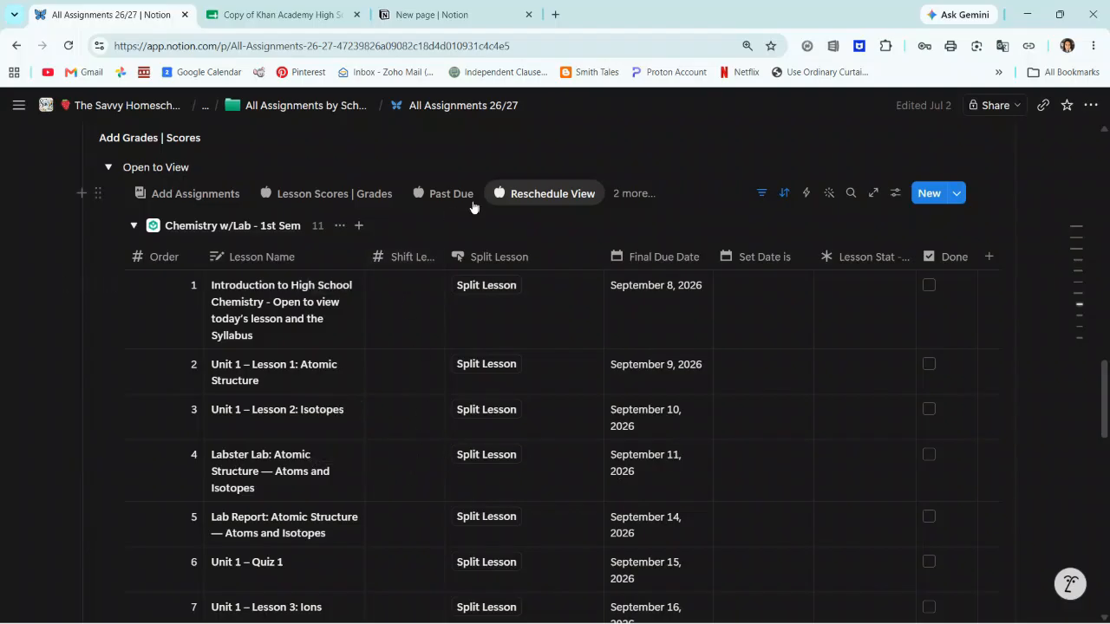
# Look through the Add Assignments, Lesson Scores | Grades, Past Due and Reschedule views, and check the list of remaining views
pyautogui.click(157, 195)
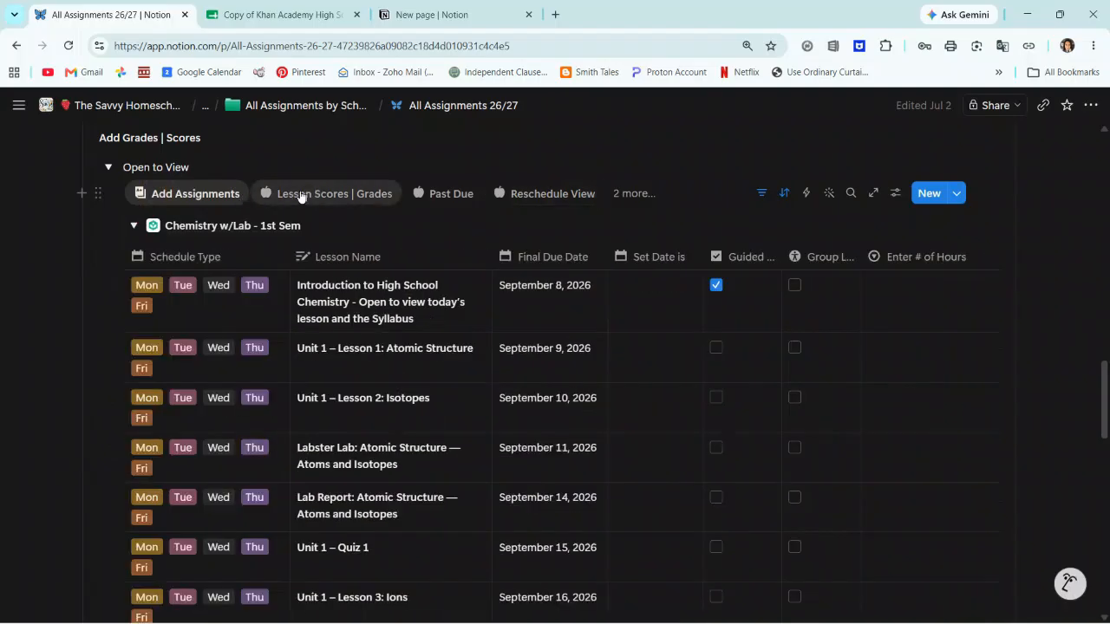
pyautogui.click(309, 195)
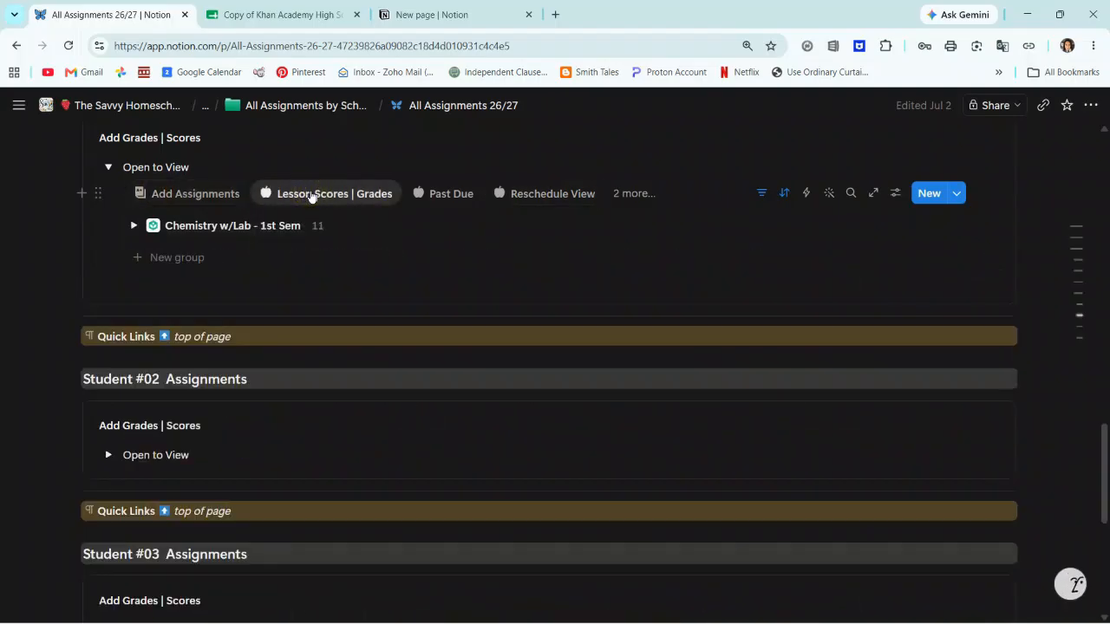
pyautogui.click(441, 195)
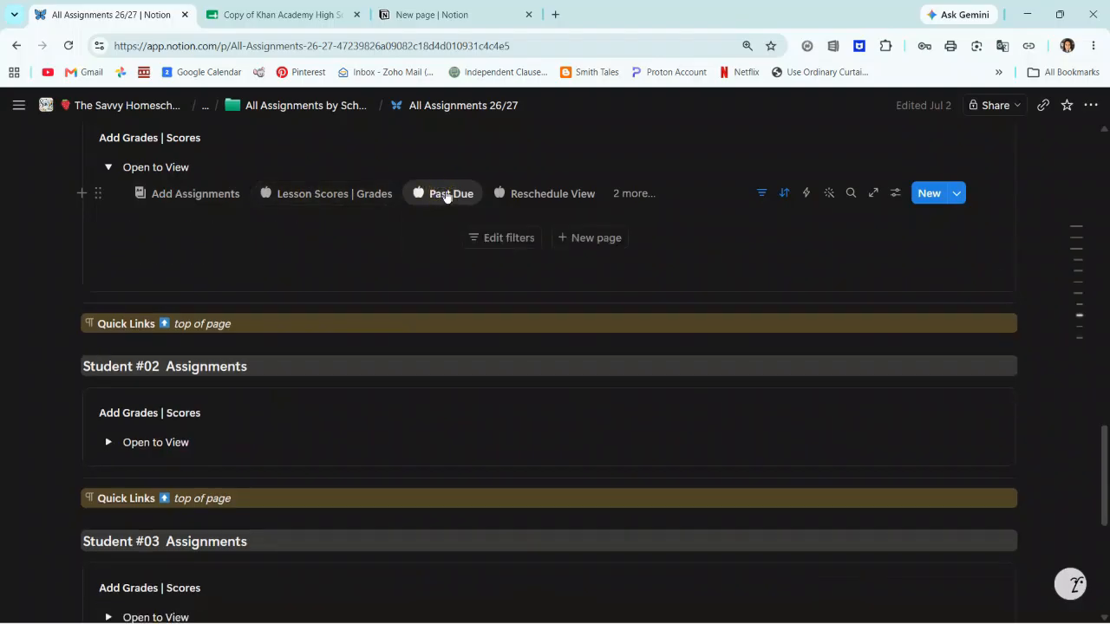
pyautogui.click(537, 198)
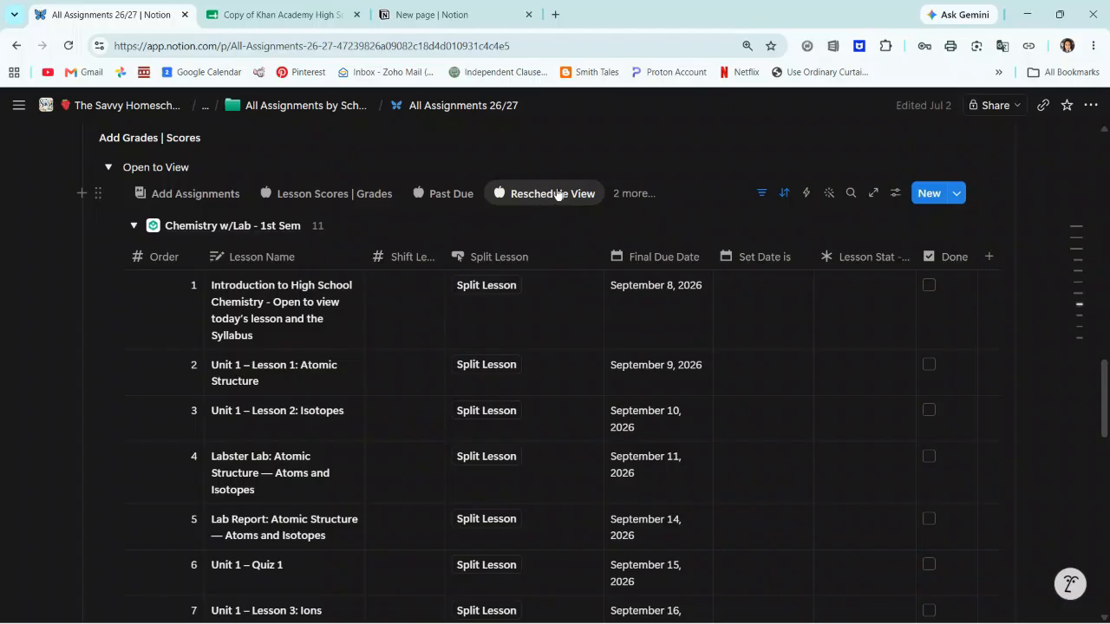
pyautogui.click(630, 195)
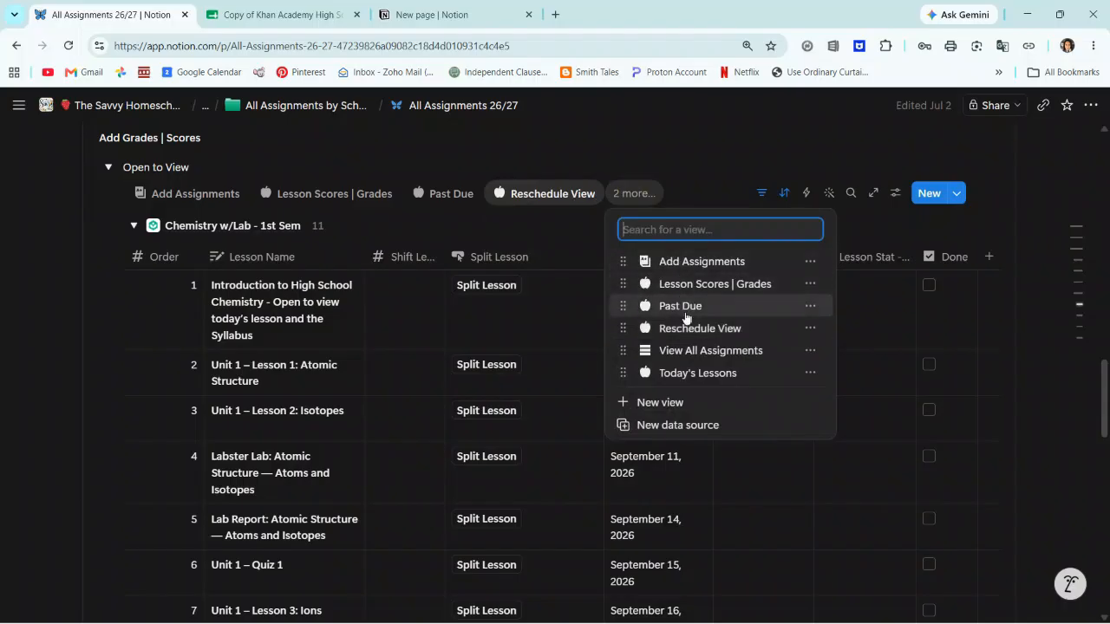
pyautogui.click(637, 134)
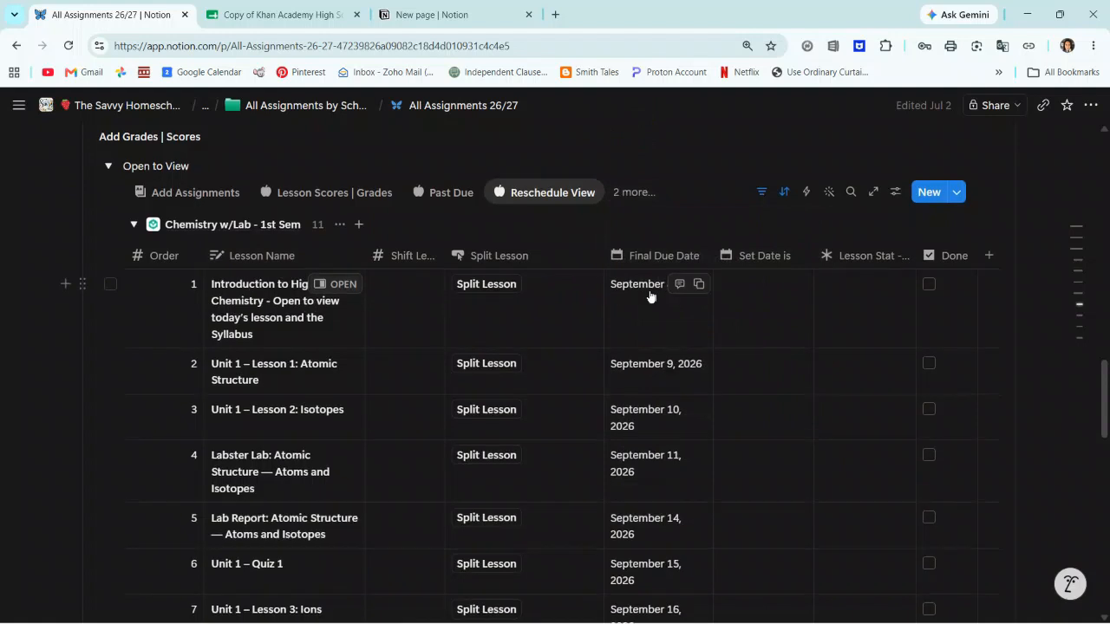
# Set the lesson shift to 1 for lesson 4, Labster Lab: Atomic Structure — Atoms and Isotopes
pyautogui.scroll(-1, 668, 399)
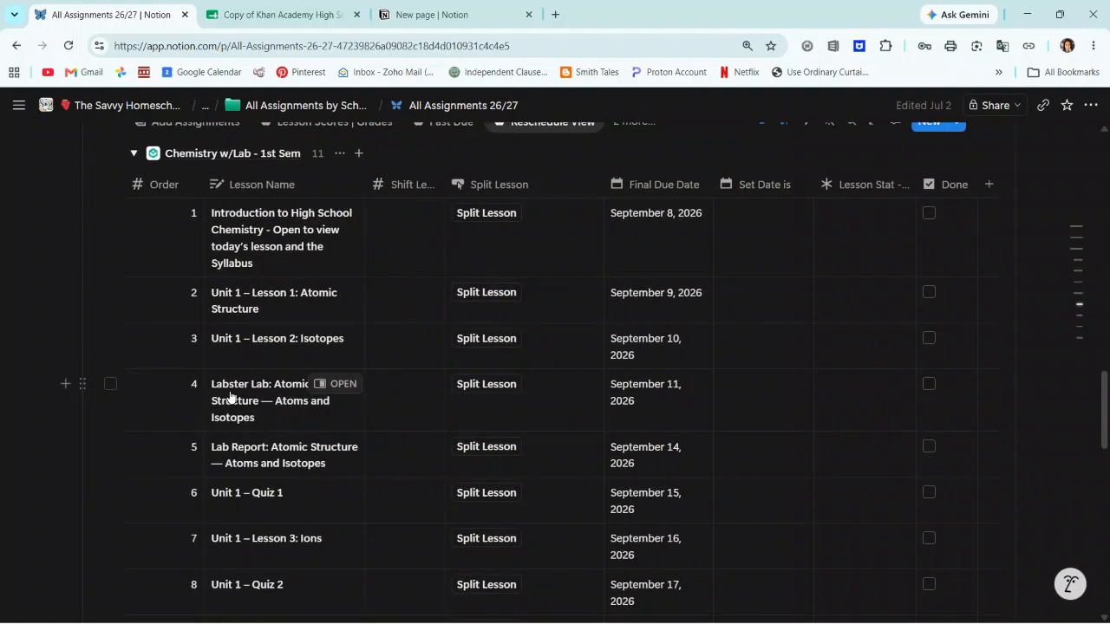
pyautogui.scroll(-1, 311, 400)
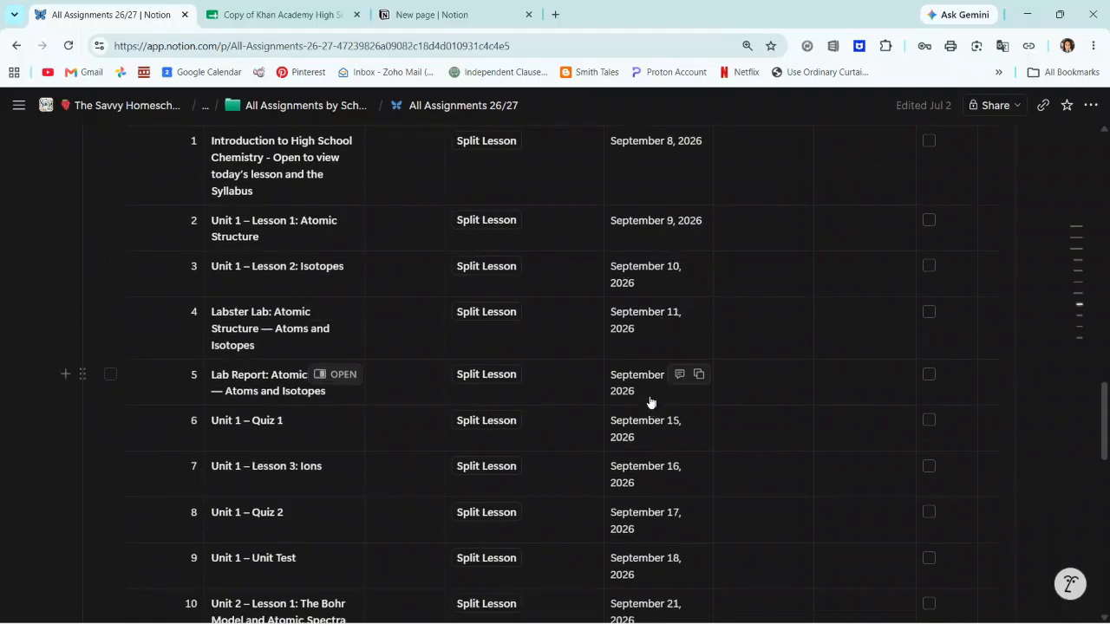
pyautogui.scroll(2, 425, 242)
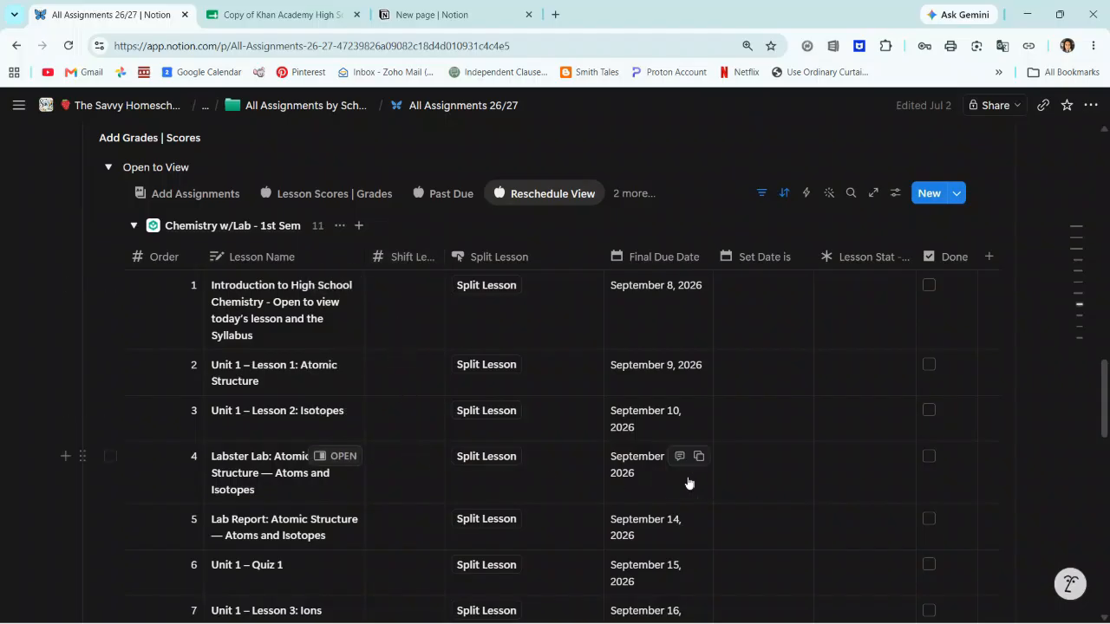
pyautogui.click(404, 484)
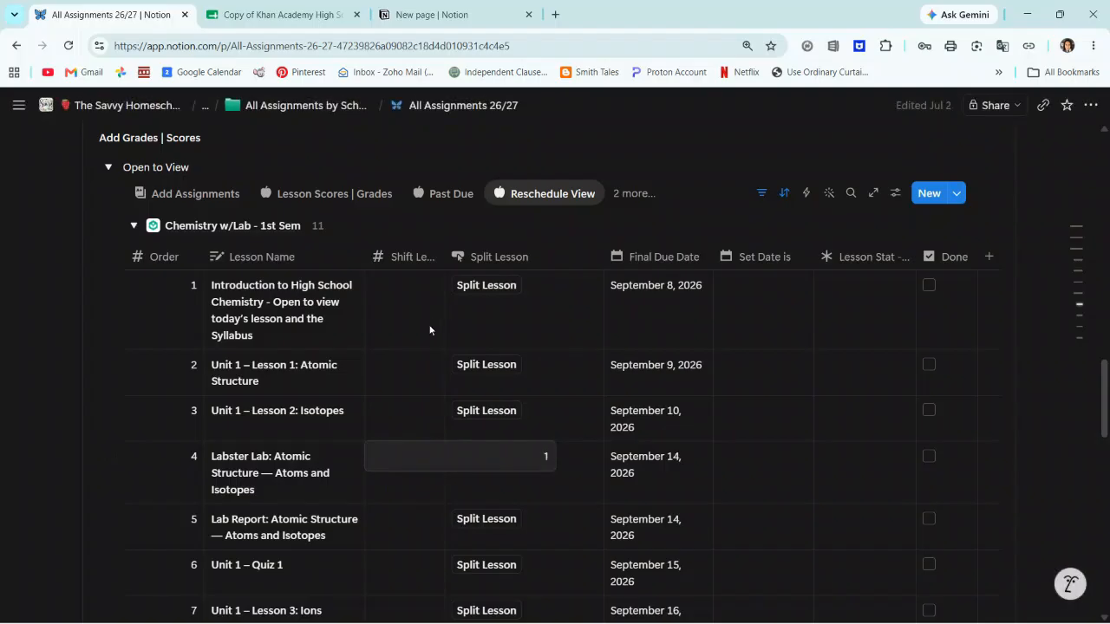
pyautogui.press('Return')
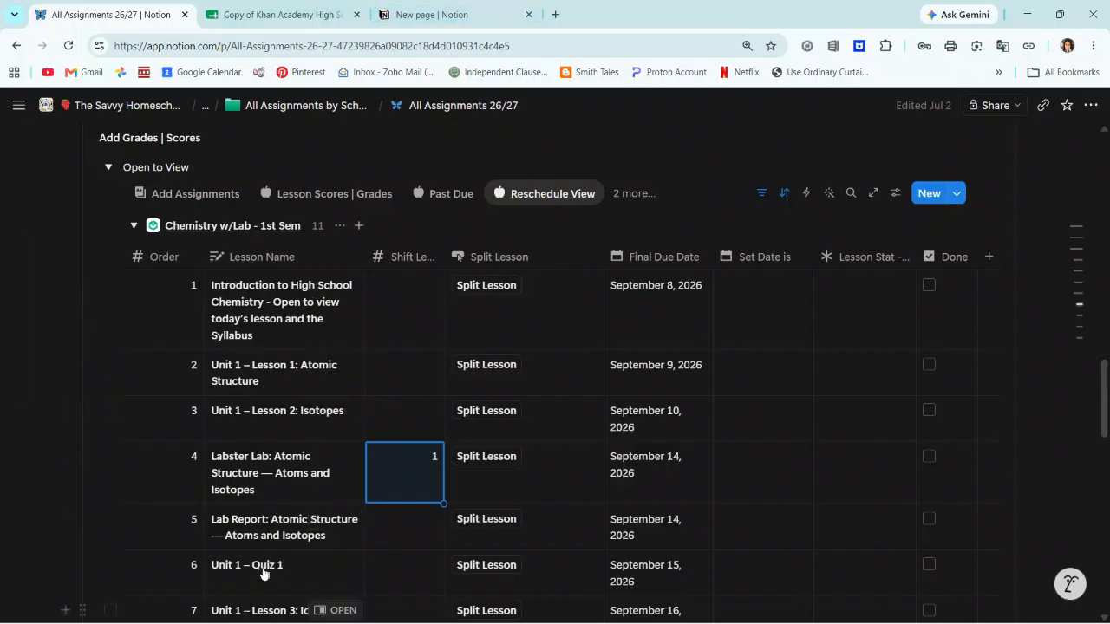
# Fill lesson 4's shift value of 1 down through lesson 11 in the Chemistry group
pyautogui.scroll(-4, 668, 512)
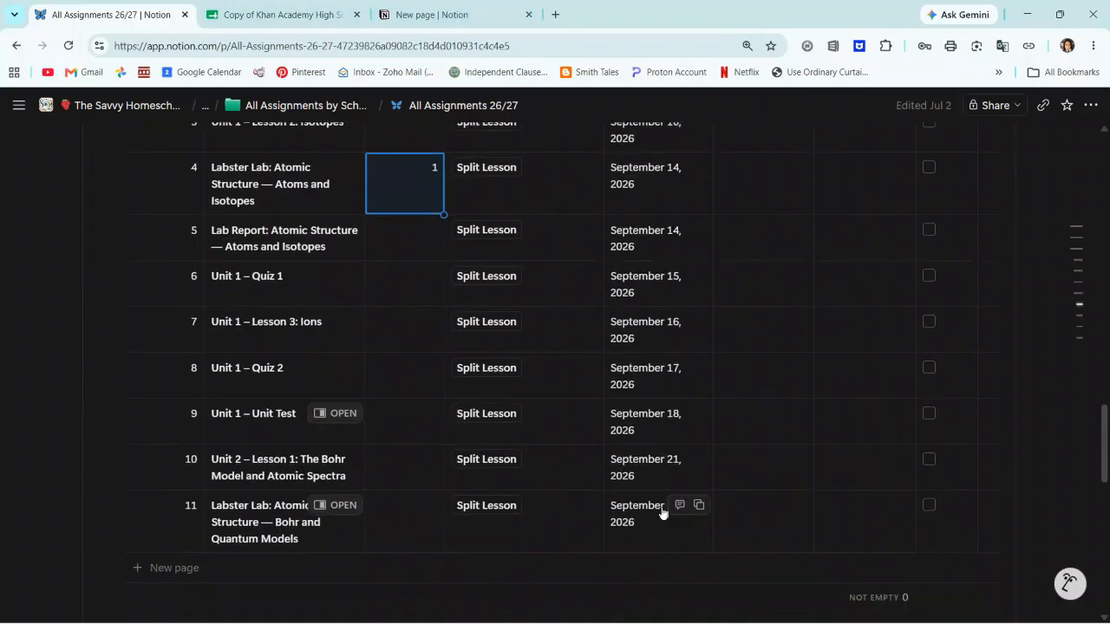
pyautogui.scroll(4, 555, 399)
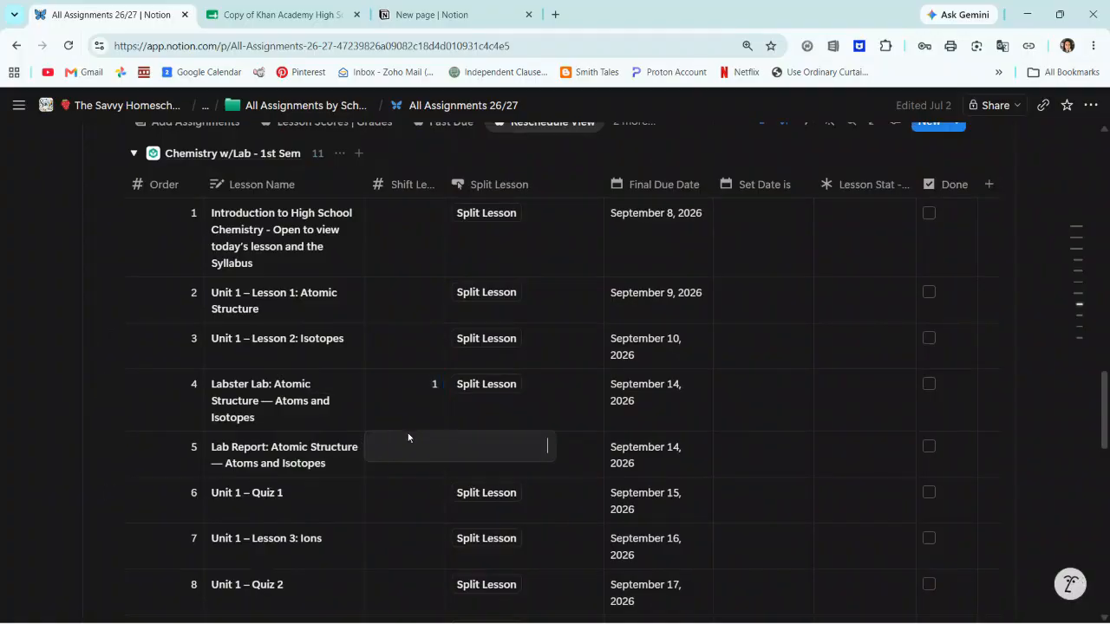
pyautogui.click(387, 392)
pyautogui.click(389, 398)
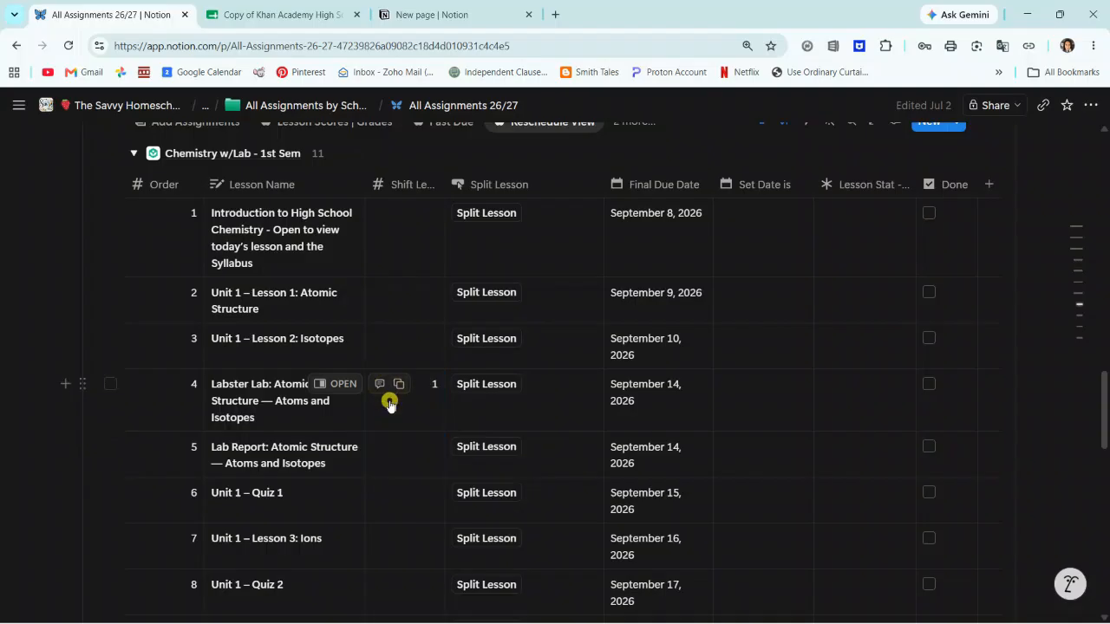
pyautogui.click(394, 424)
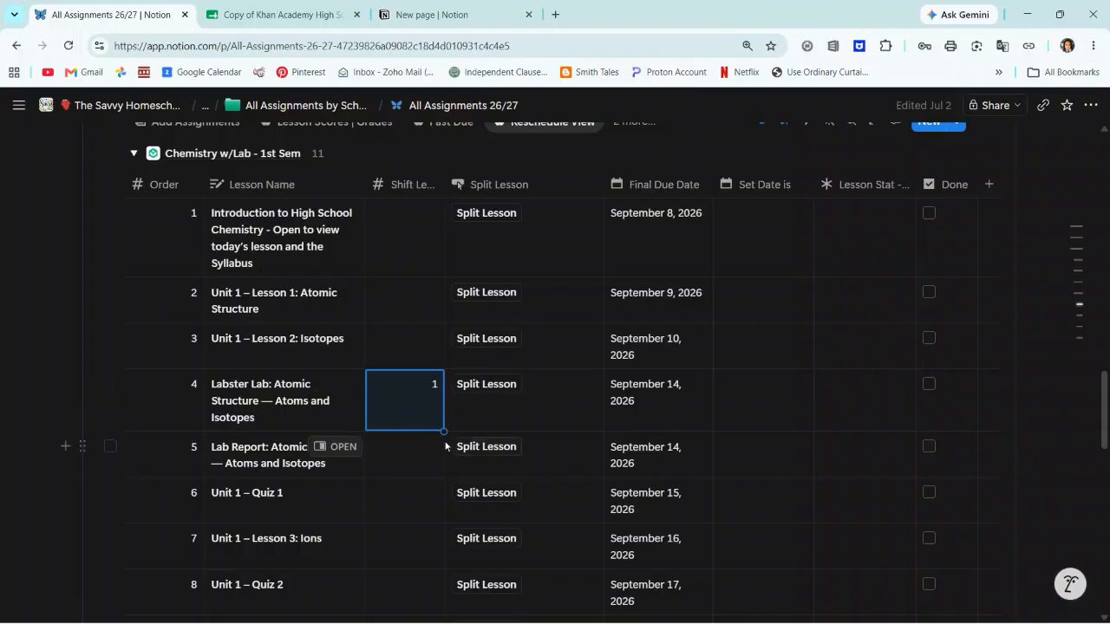
pyautogui.moveTo(441, 436); pyautogui.dragTo(423, 505)
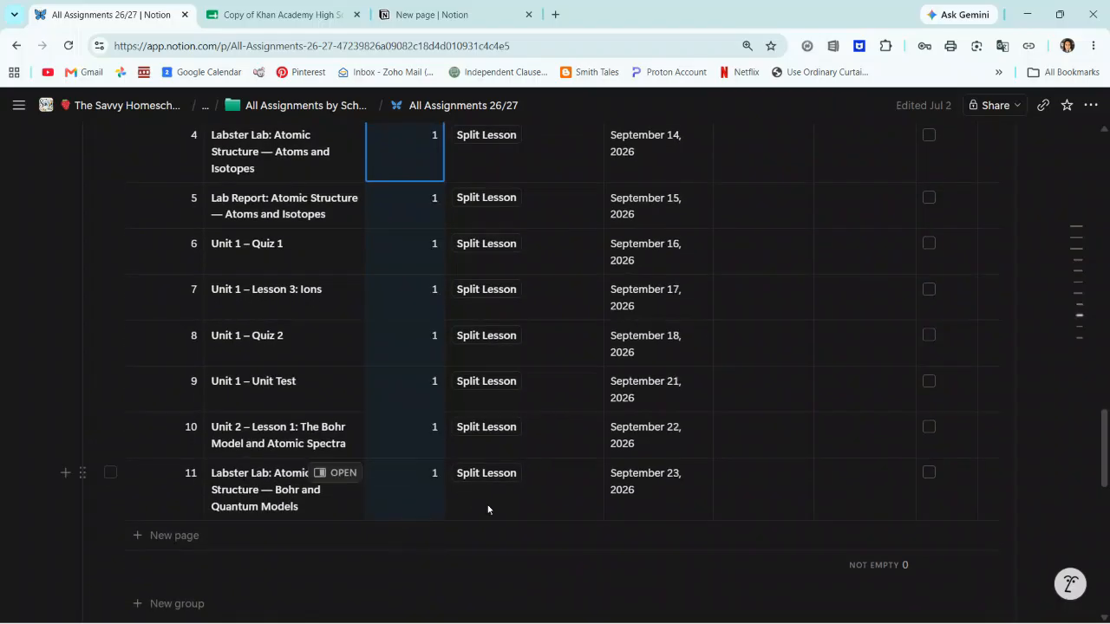
# Review the final due dates of lessons 4 to 11 following the one-day shift
pyautogui.scroll(3, 491, 499)
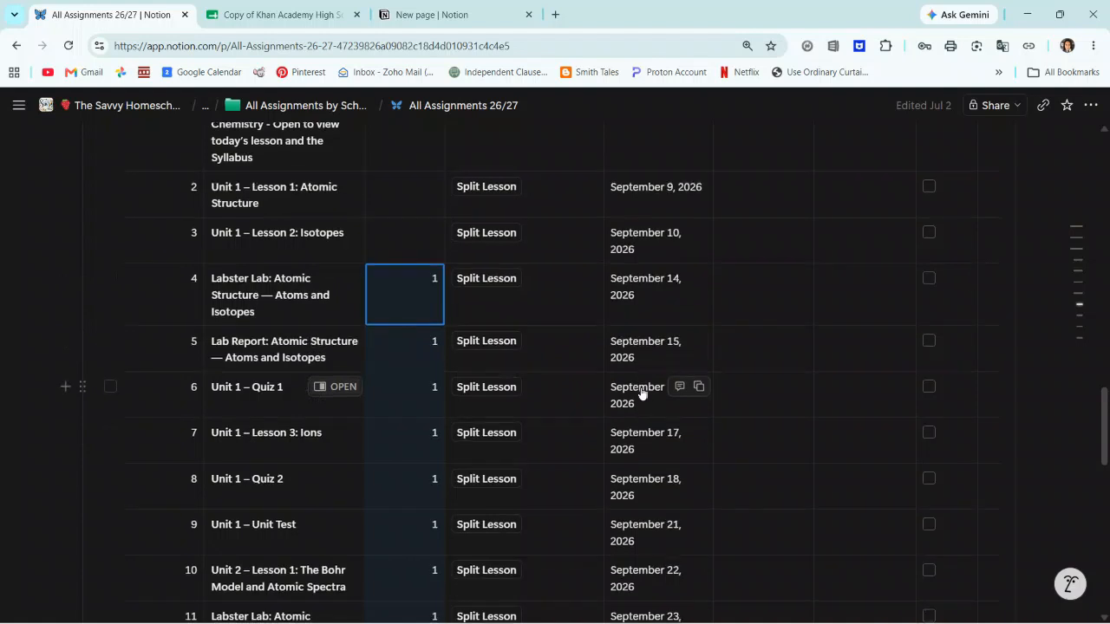
pyautogui.scroll(-2, 644, 390)
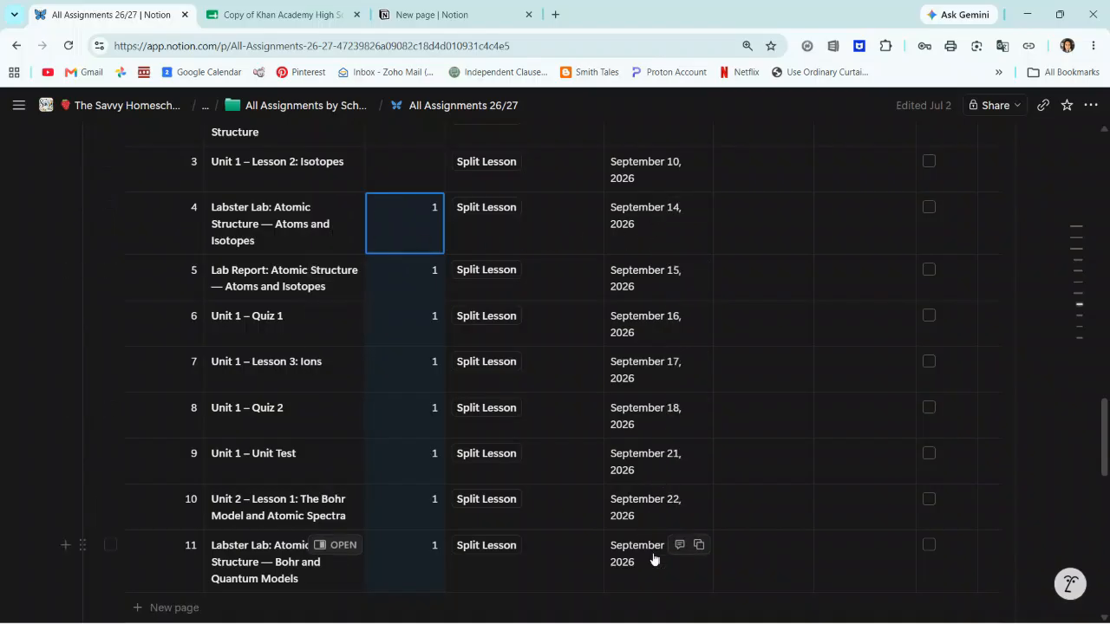
pyautogui.scroll(-1, 624, 462)
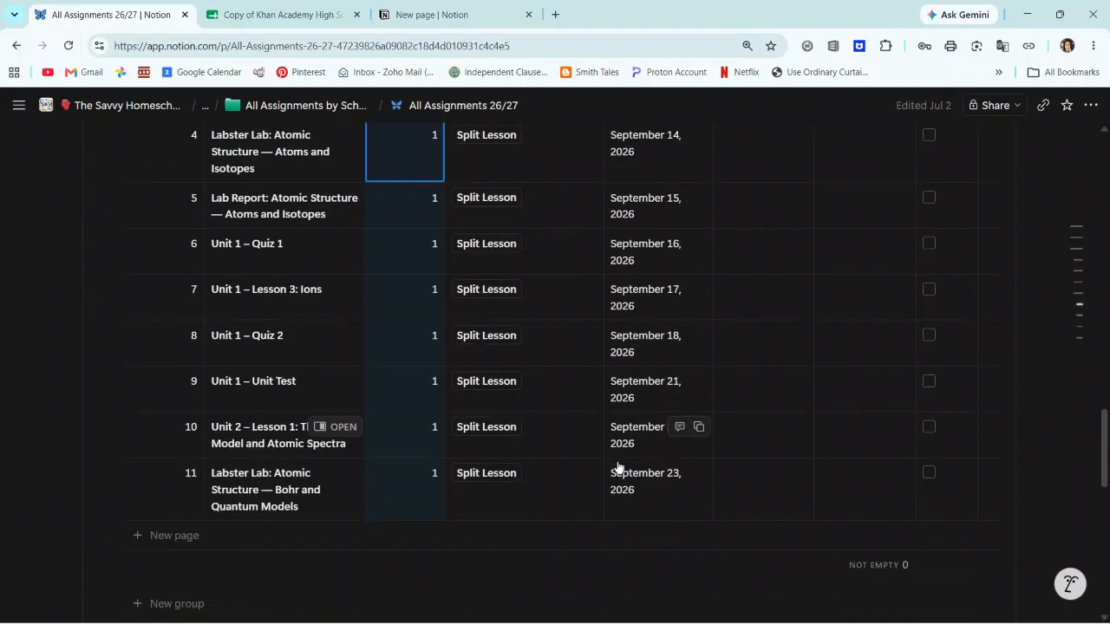
pyautogui.scroll(-1, 626, 442)
pyautogui.scroll(5, 637, 394)
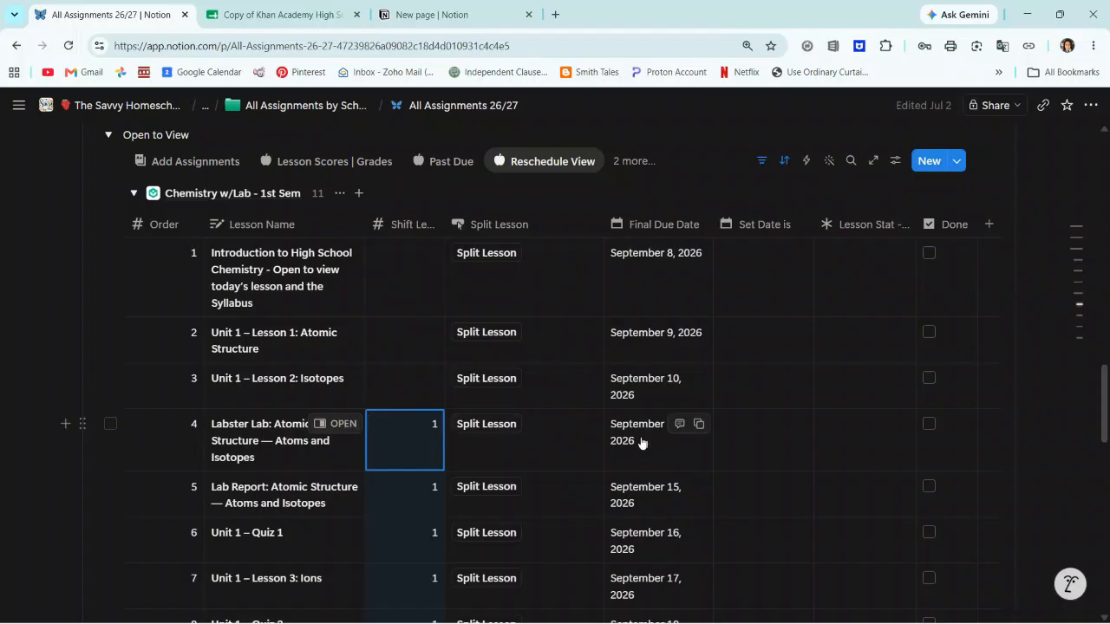
pyautogui.click(392, 383)
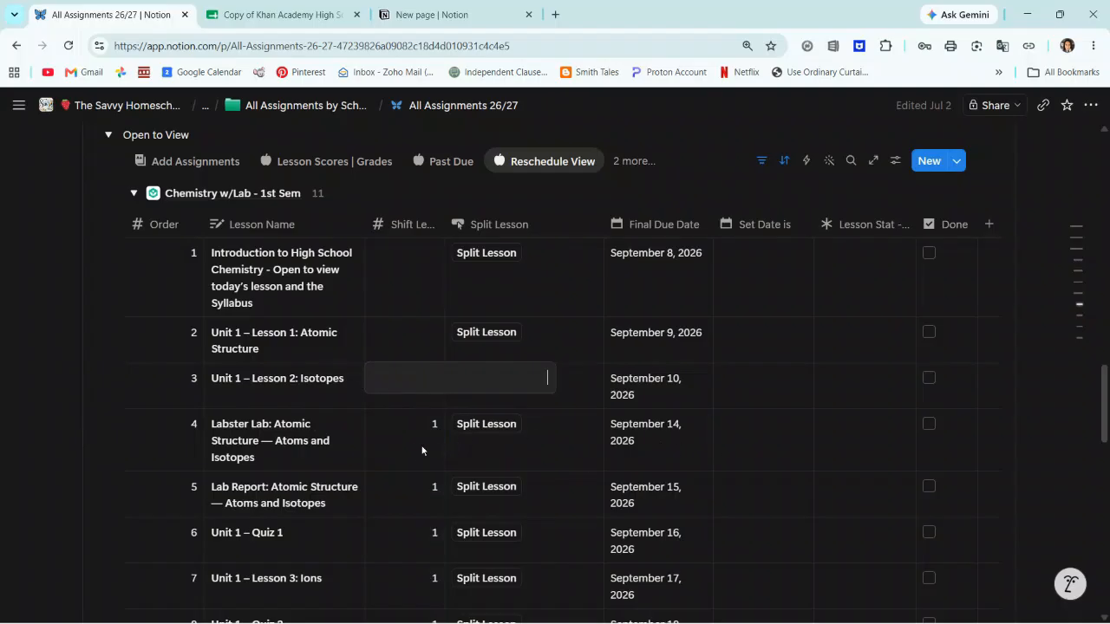
pyautogui.press('Escape')
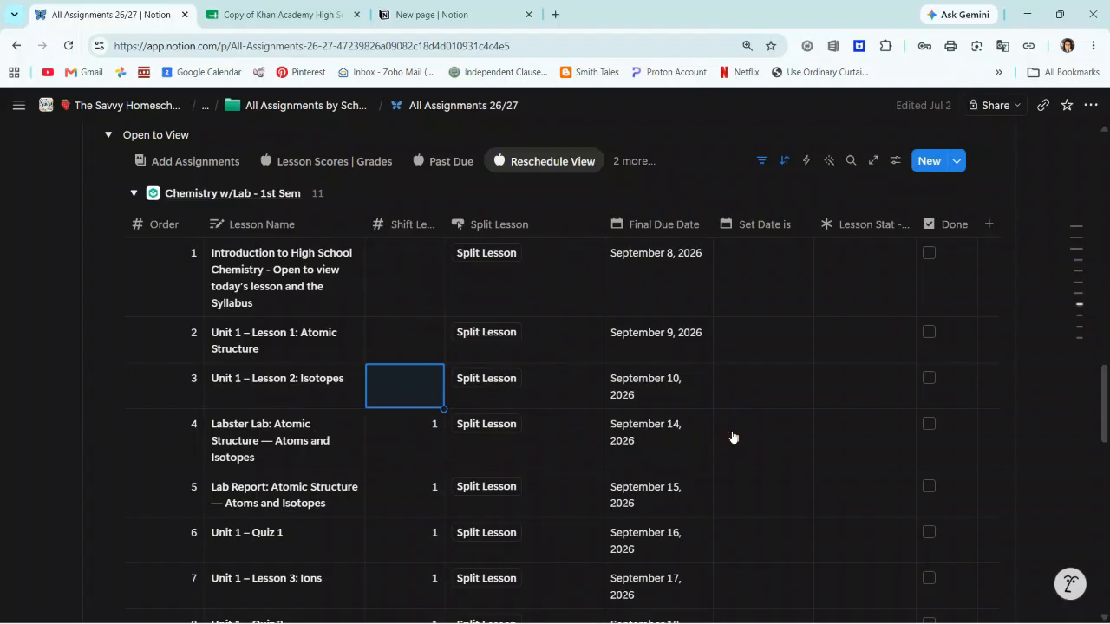
# Set lesson 4's Set Date is value to 09/13/2026
pyautogui.click(738, 443)
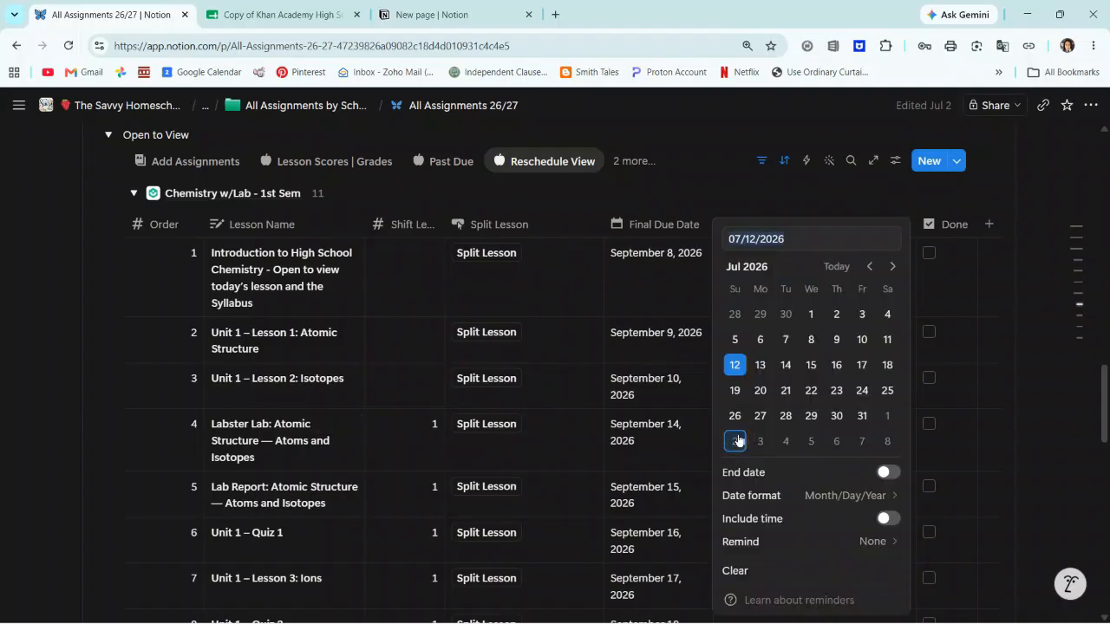
pyautogui.click(893, 266)
pyautogui.click(893, 267)
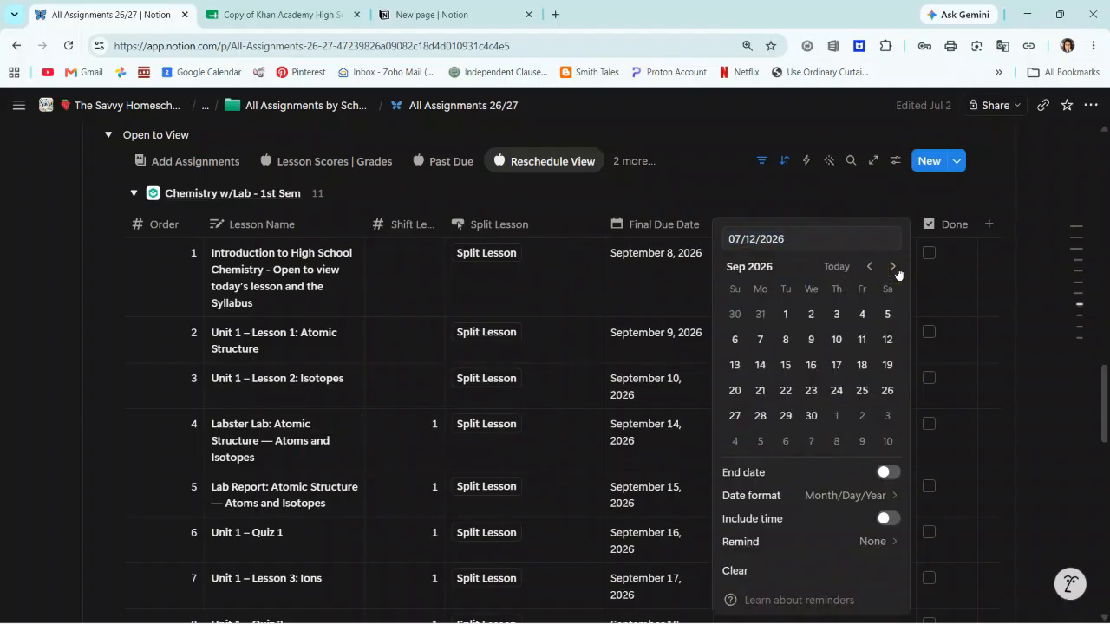
pyautogui.click(735, 365)
pyautogui.click(677, 200)
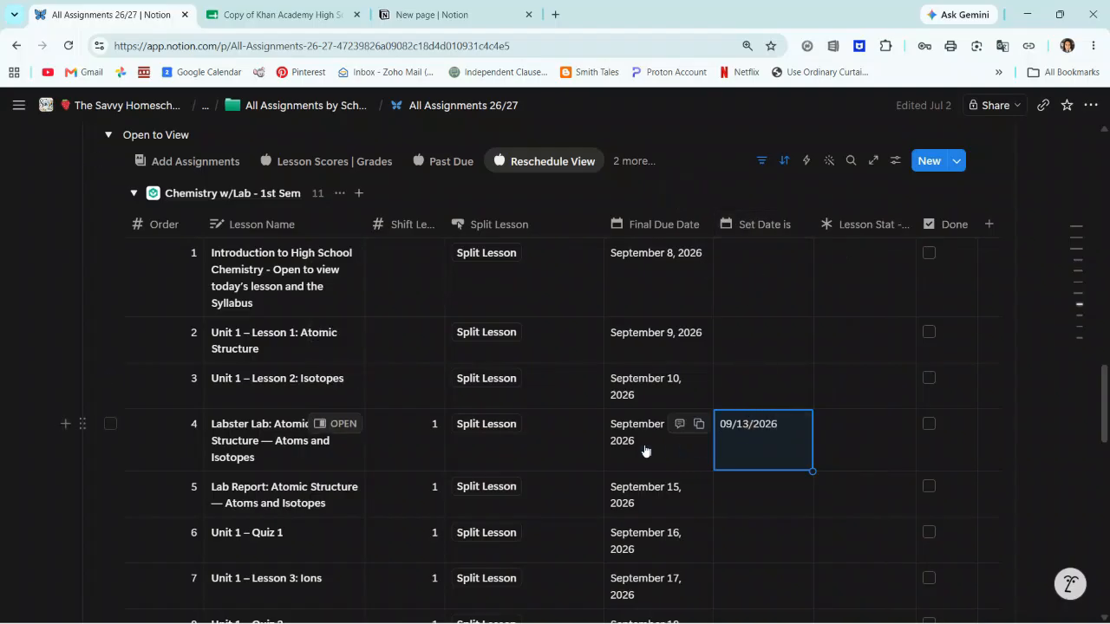
# Clear the lesson shift values of lessons 5 through 11 in the Chemistry group
pyautogui.click(411, 500)
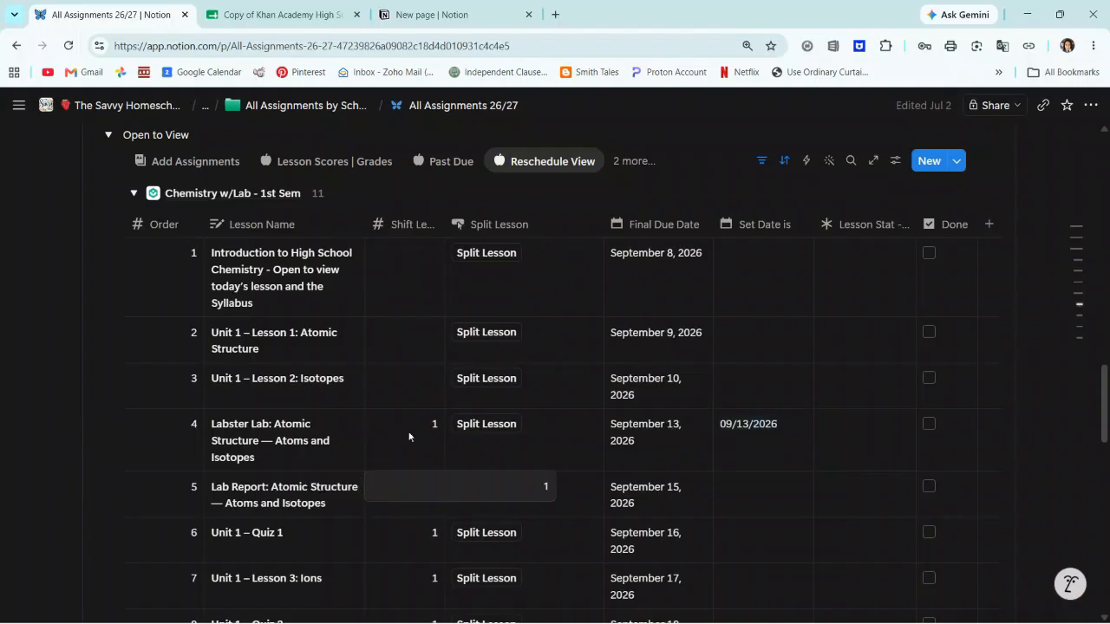
pyautogui.press('BackSpace')
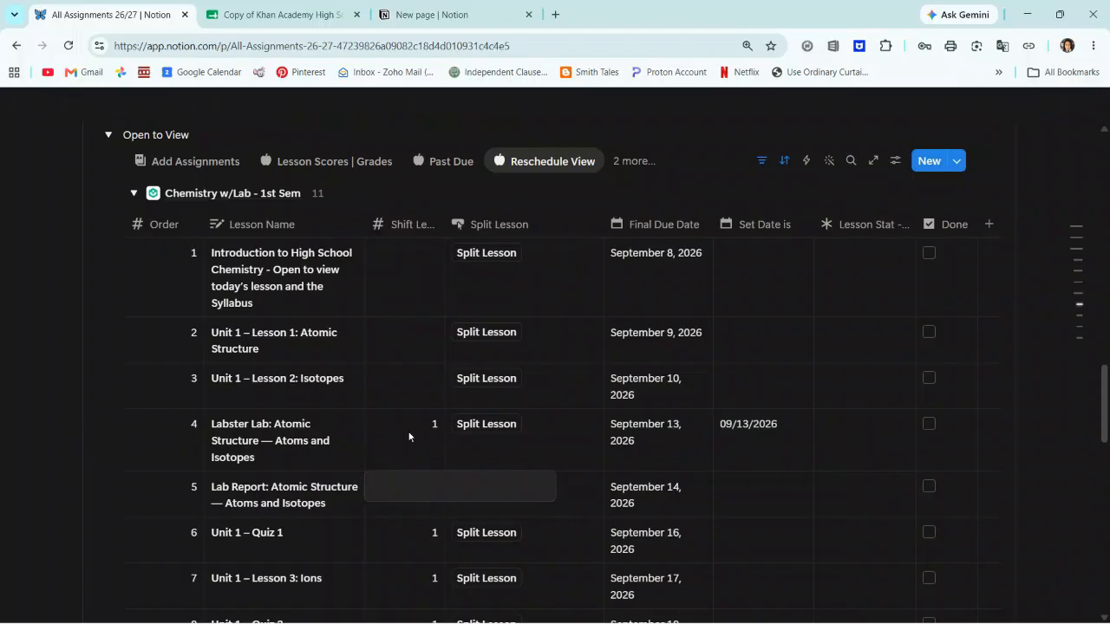
pyautogui.press('Return')
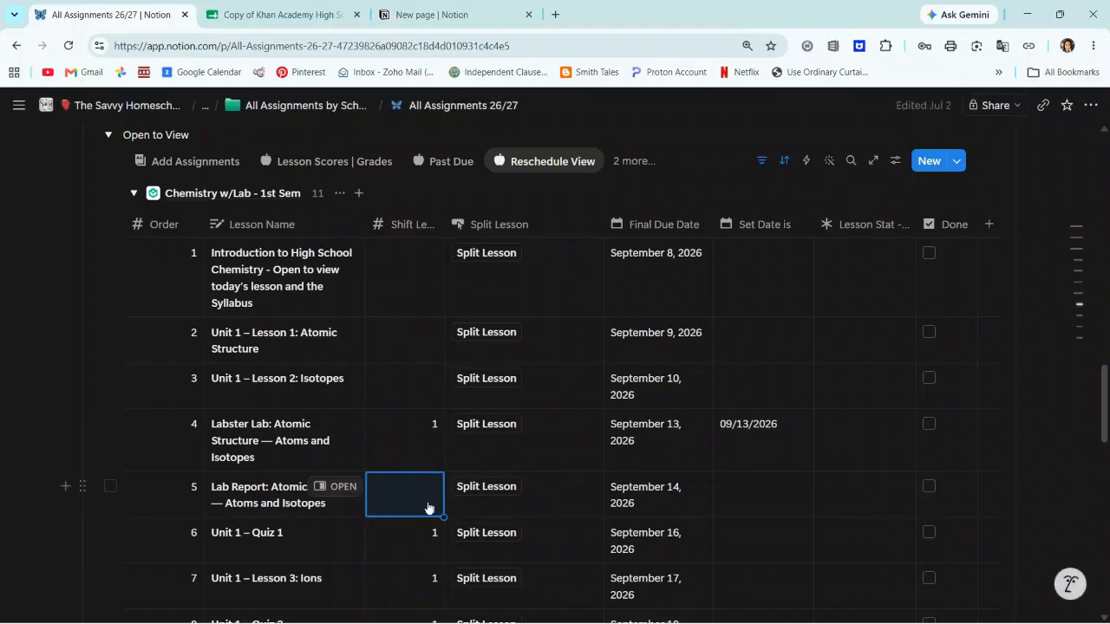
pyautogui.scroll(-3, 428, 508)
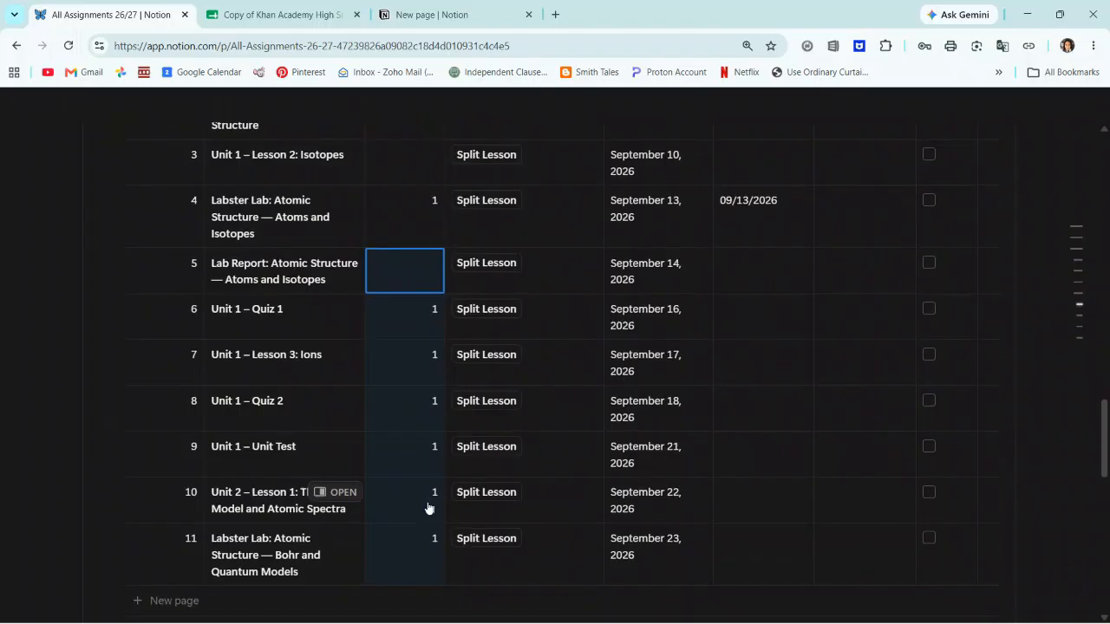
pyautogui.scroll(2, 427, 508)
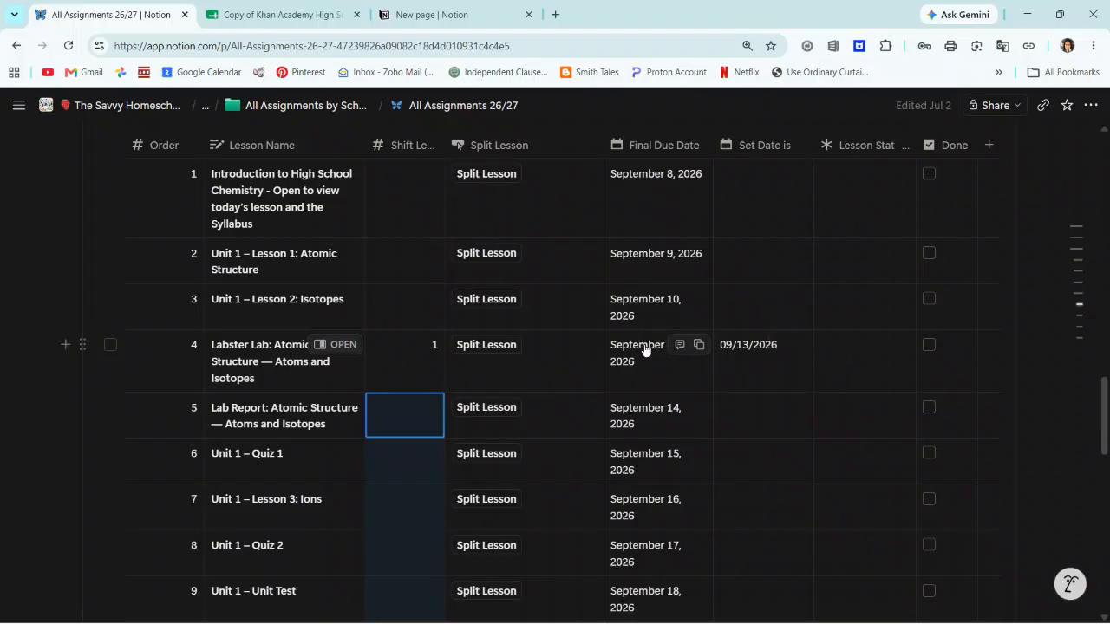
# Clear lesson 4's shift value and re-enter it as 1 while its set date stays in place
pyautogui.click(425, 355)
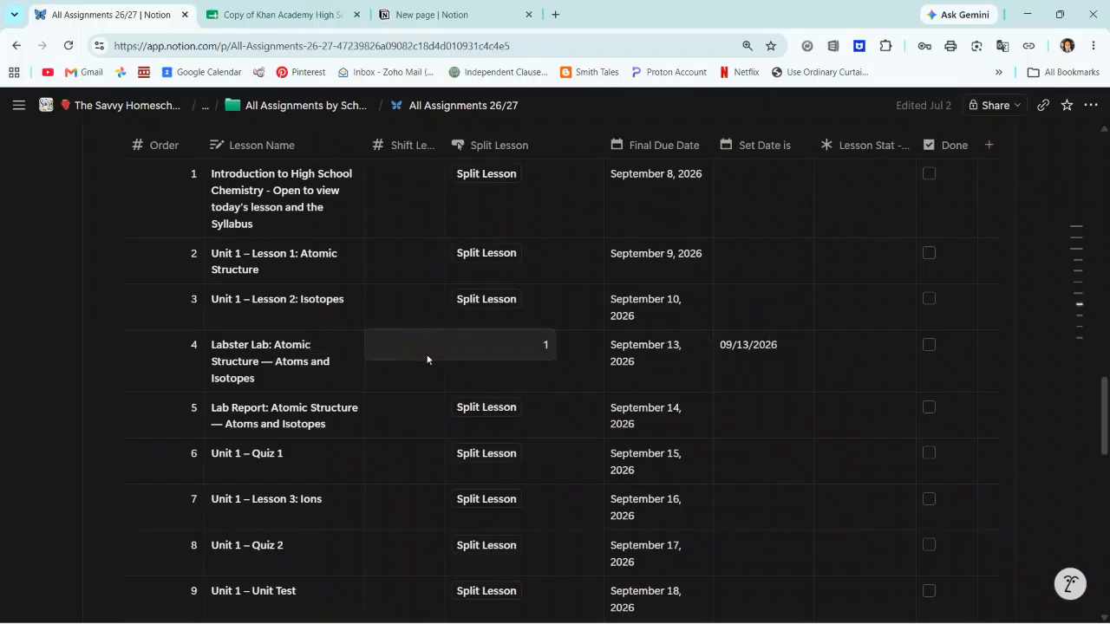
pyautogui.press('BackSpace')
pyautogui.click(410, 431)
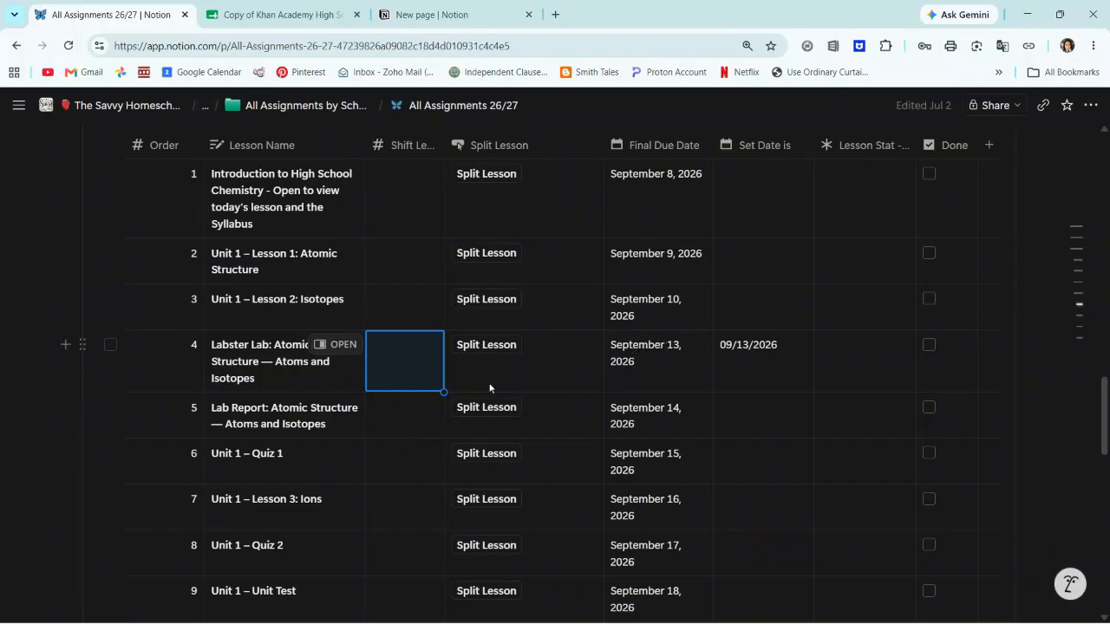
pyautogui.write('1')
pyautogui.press('Return')
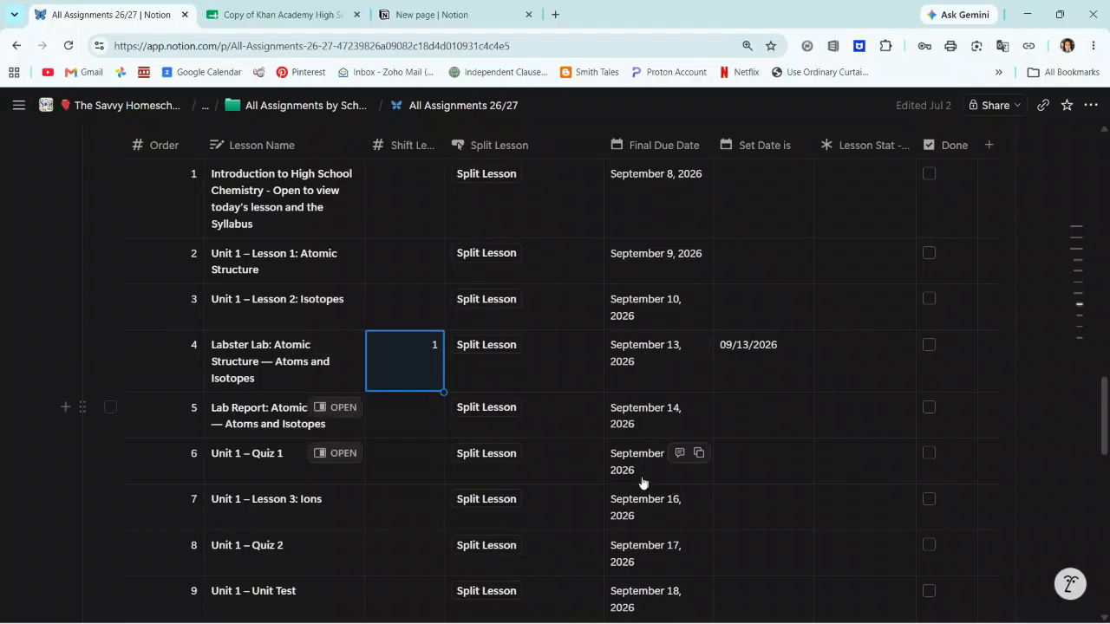
# Clear the Set Date is value of lesson 4, Labster Lab: Atomic Structure — Atoms and Isotopes
pyautogui.scroll(-1, 631, 442)
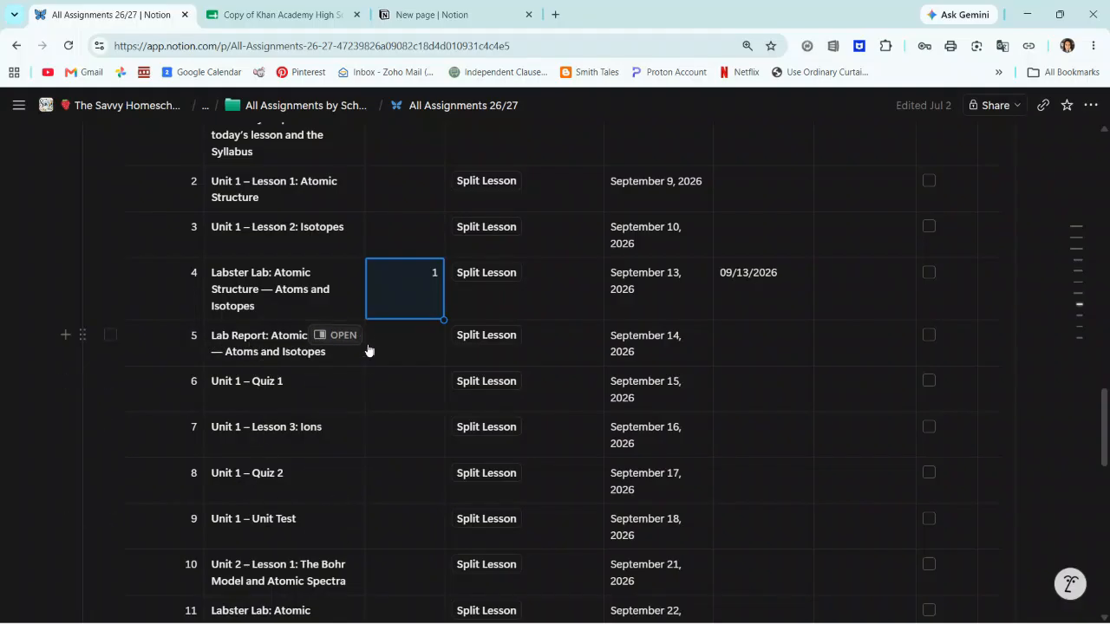
pyautogui.click(739, 293)
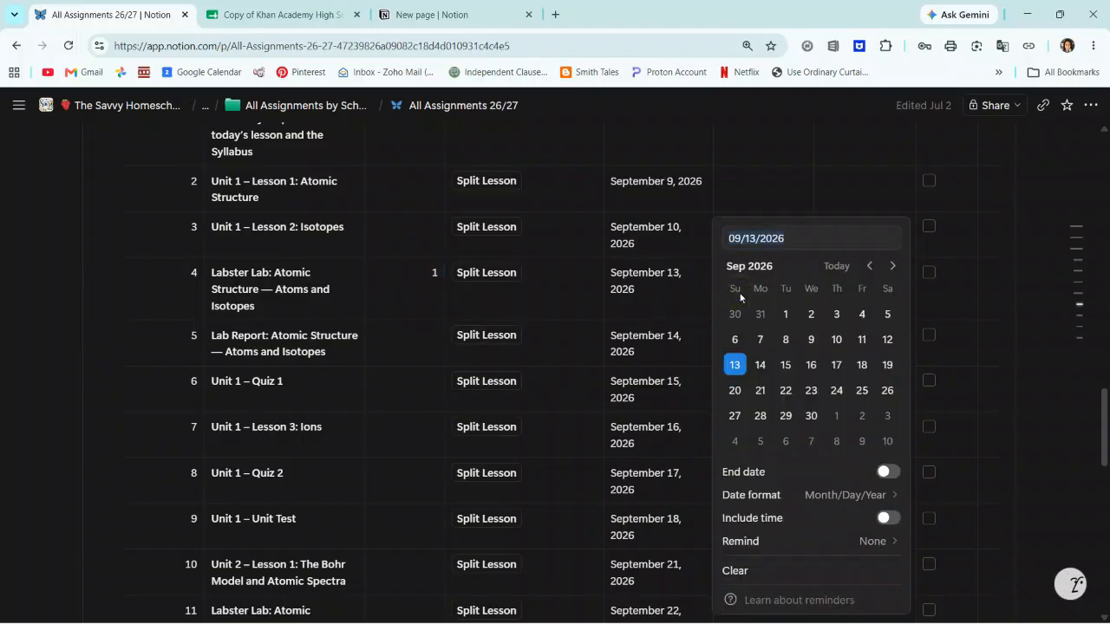
pyautogui.press('BackSpace')
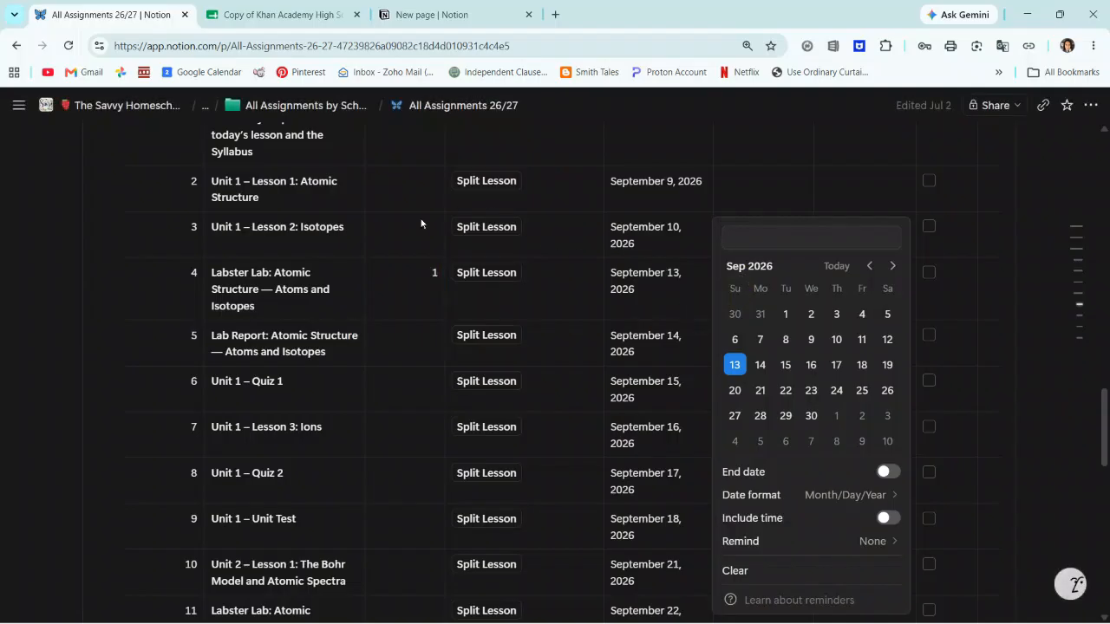
pyautogui.press('Escape')
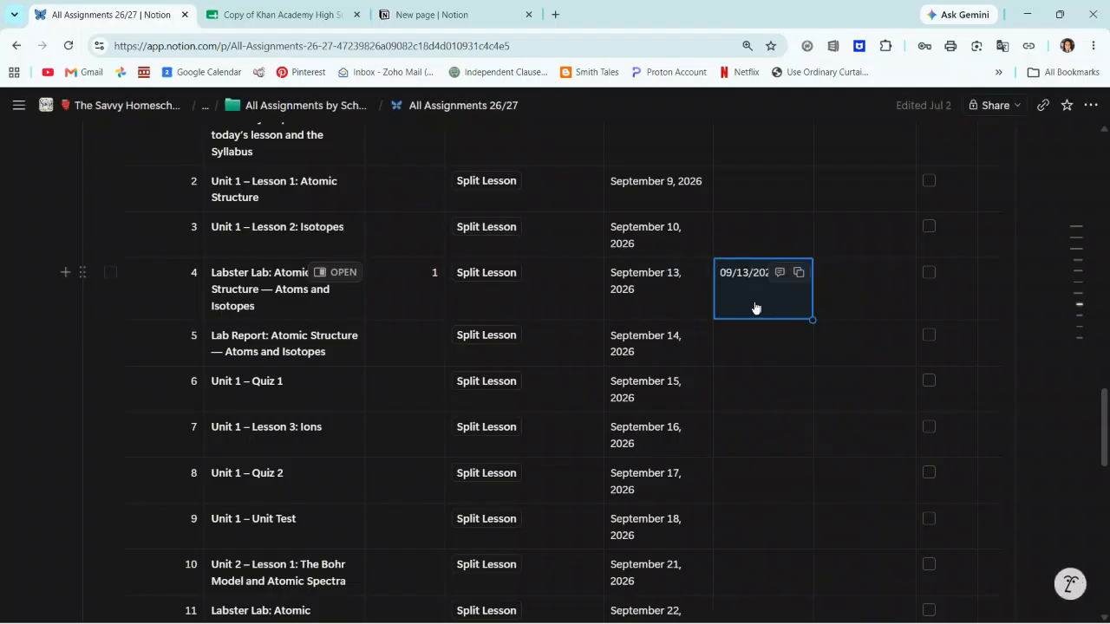
pyautogui.press('BackSpace')
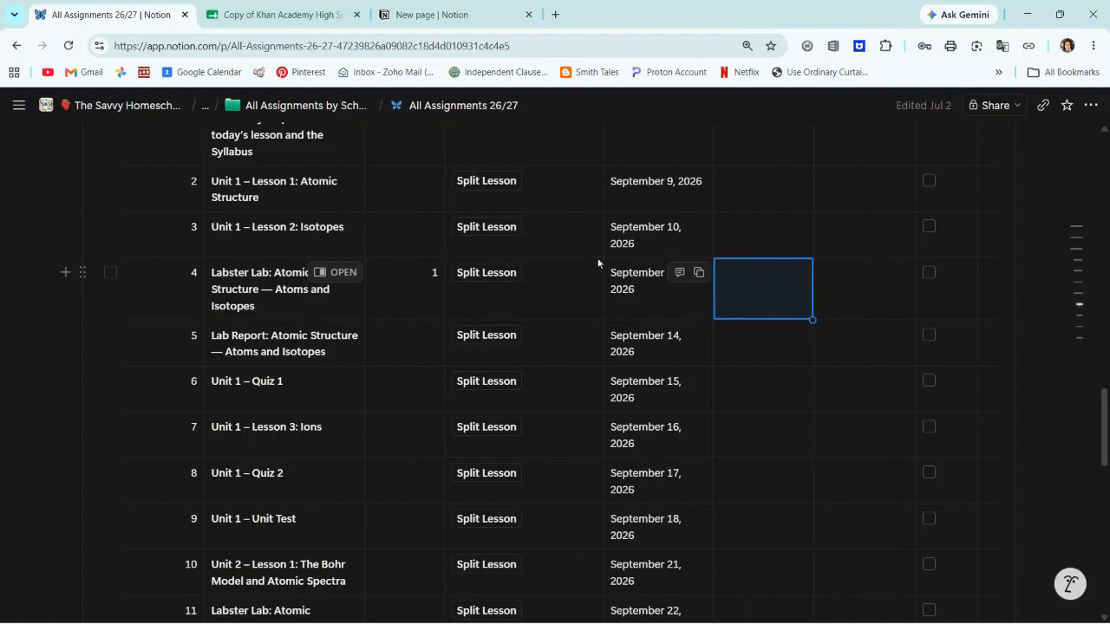
# Clear lesson 4's shift value, then set the shift to 1 again
pyautogui.click(415, 302)
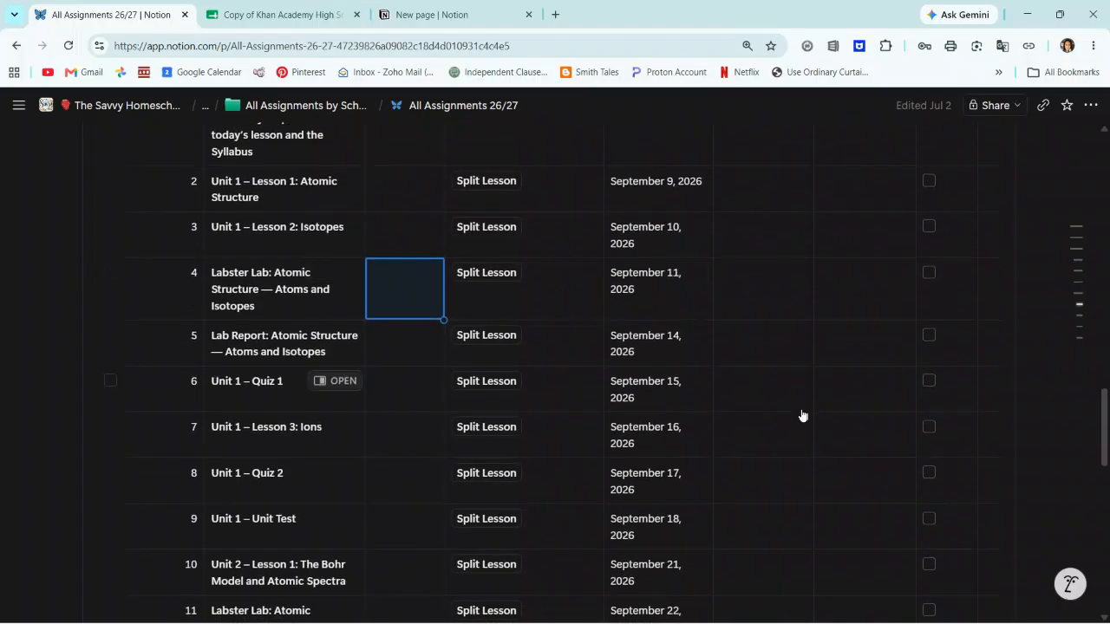
pyautogui.scroll(-1, 463, 323)
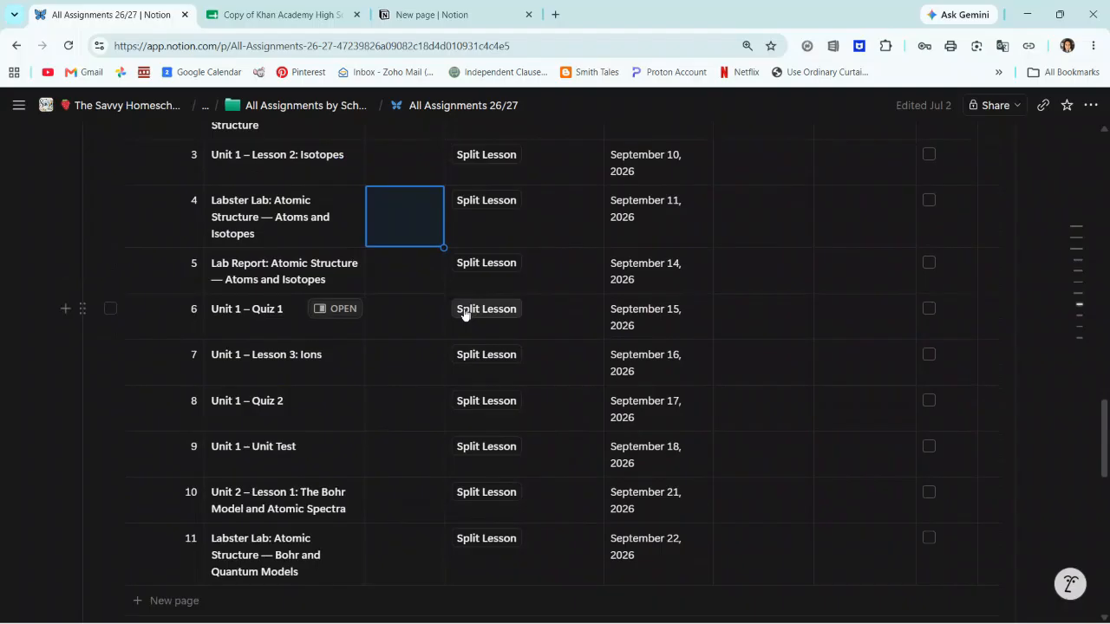
pyautogui.write('1')
pyautogui.press('Return')
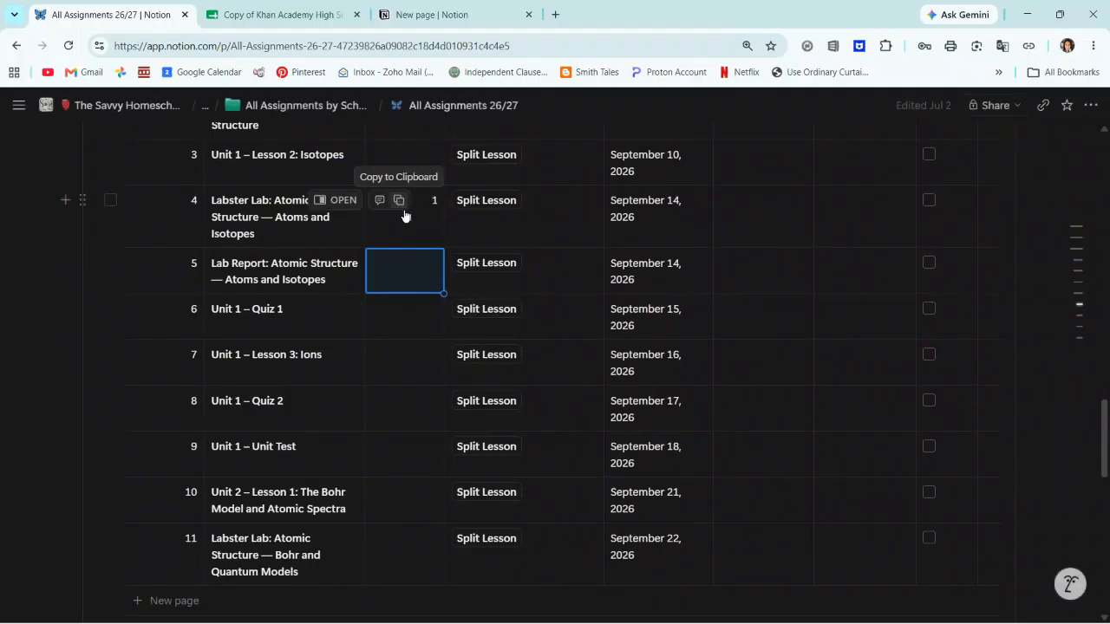
# Copy lesson 4's shift value of 1 down the column through lesson 11
pyautogui.click(422, 173)
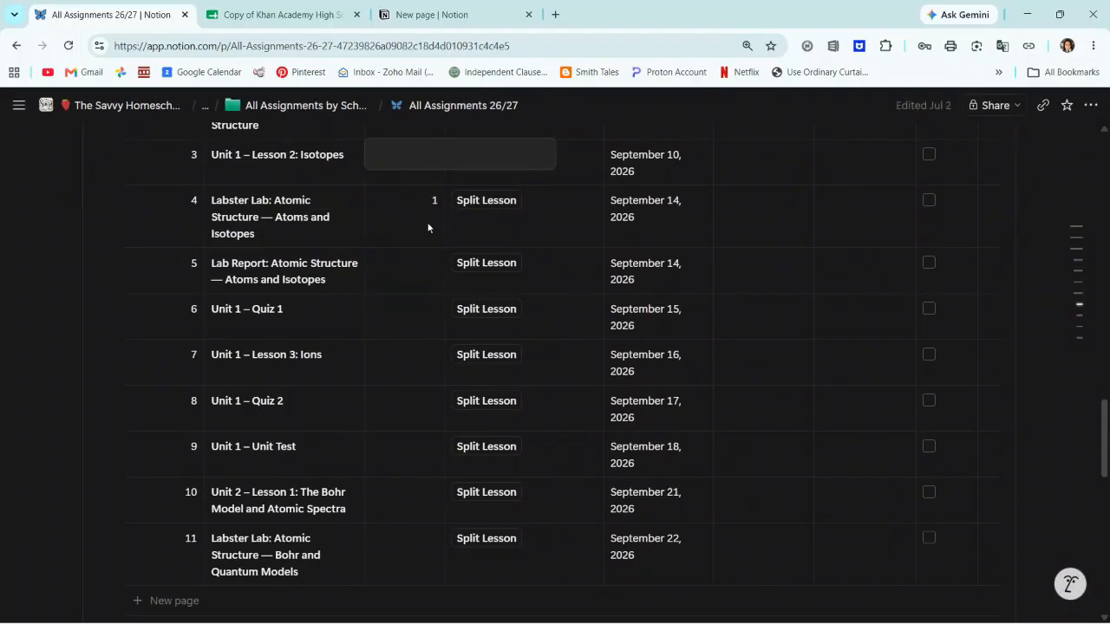
pyautogui.click(427, 224)
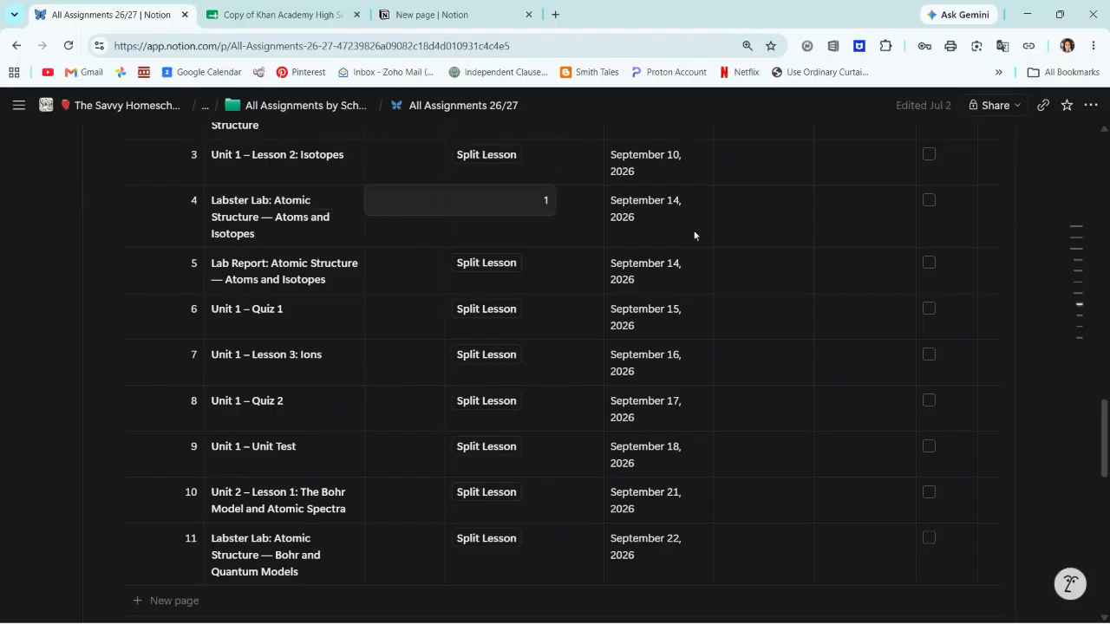
pyautogui.press('Escape')
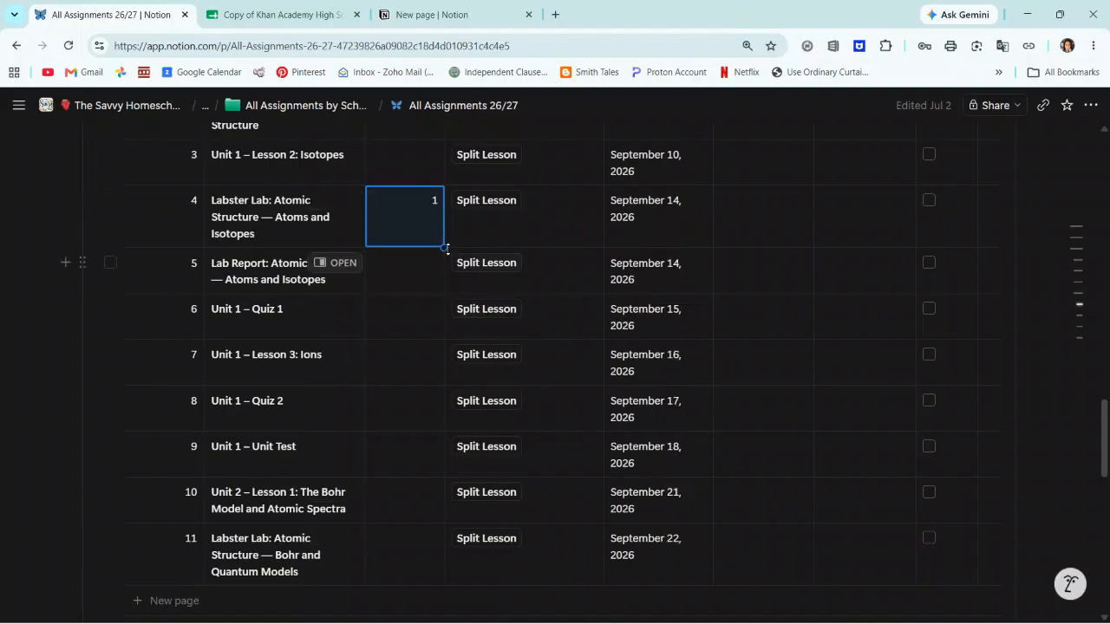
pyautogui.moveTo(444, 249); pyautogui.dragTo(431, 543)
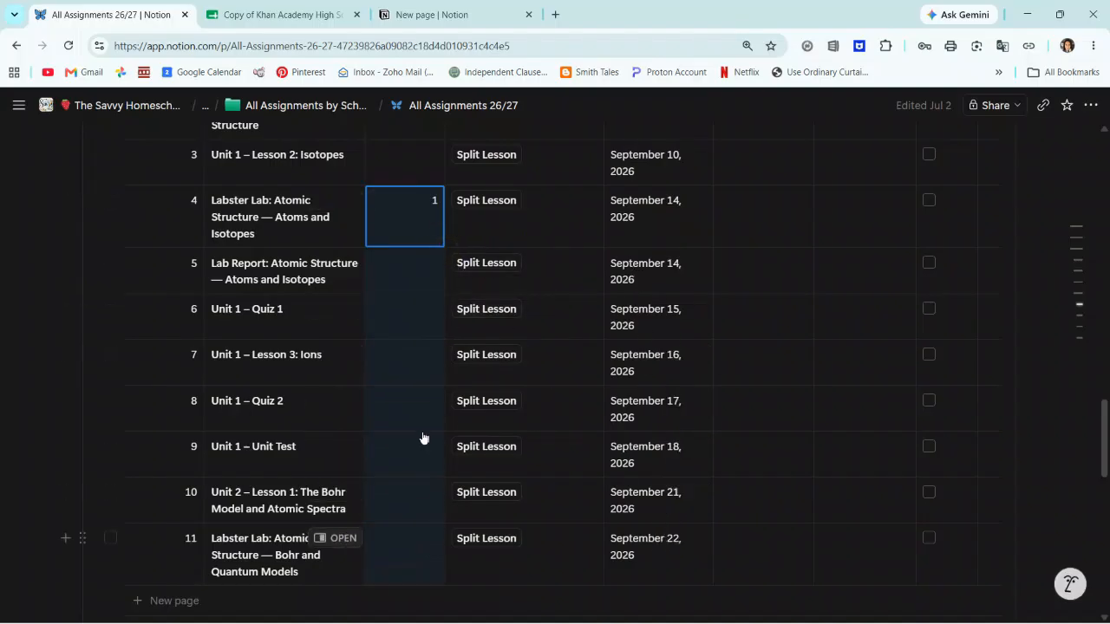
pyautogui.moveTo(424, 438); pyautogui.dragTo(424, 438)
# Review the order numbers, lesson names and final due dates of all lessons in the Chemistry w/Lab - 1st Sem group
pyautogui.scroll(-4, 415, 219)
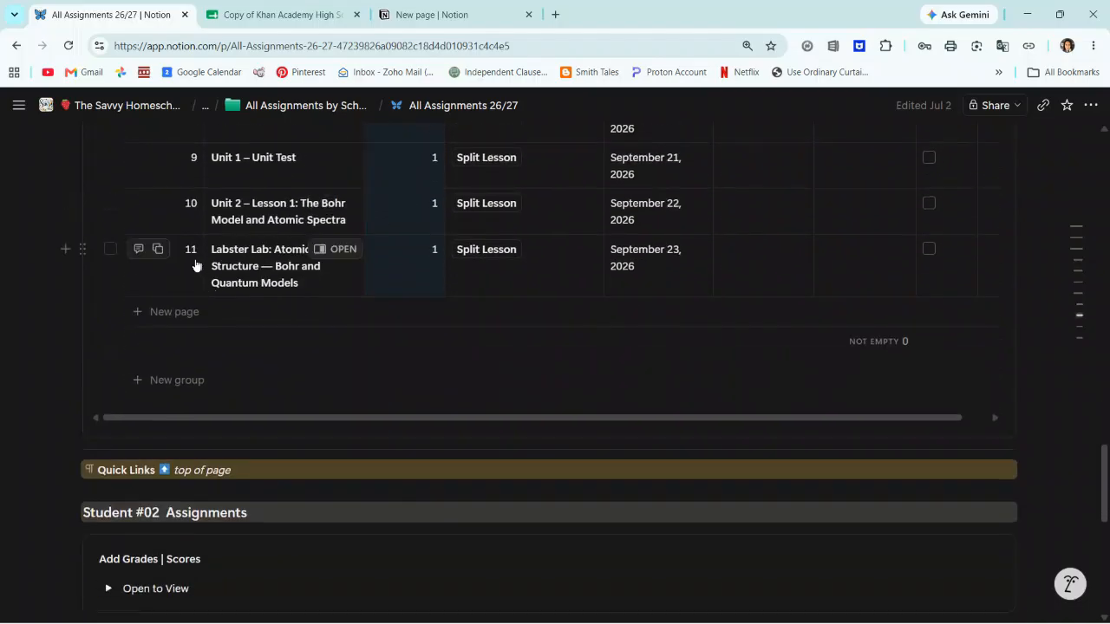
pyautogui.scroll(5, 693, 297)
pyautogui.scroll(2, 688, 314)
pyautogui.scroll(-5, 620, 347)
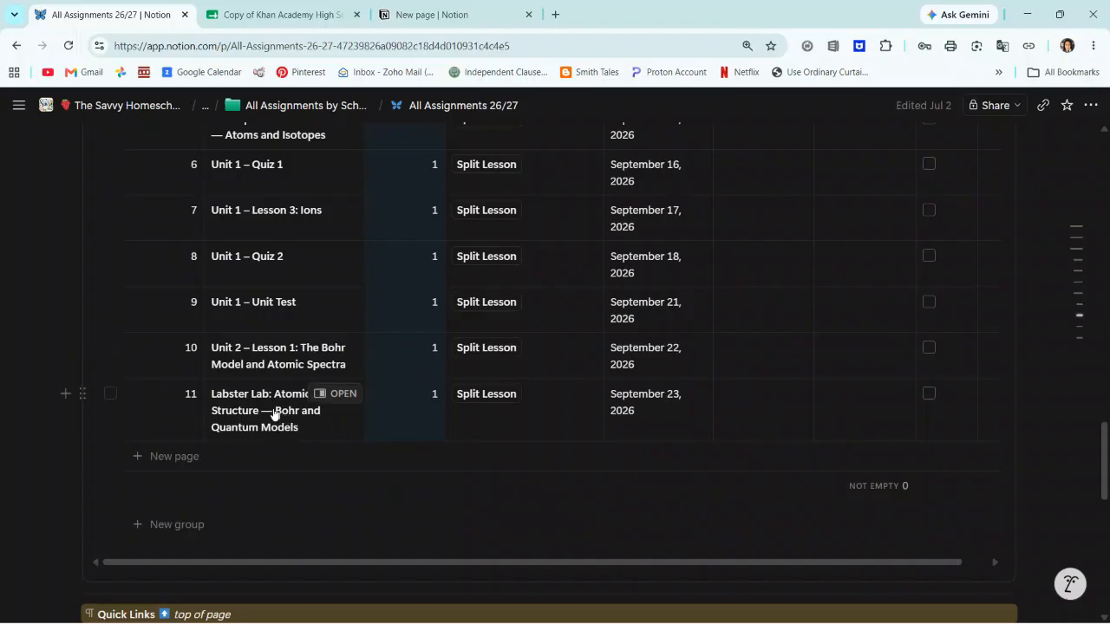
pyautogui.scroll(5, 342, 414)
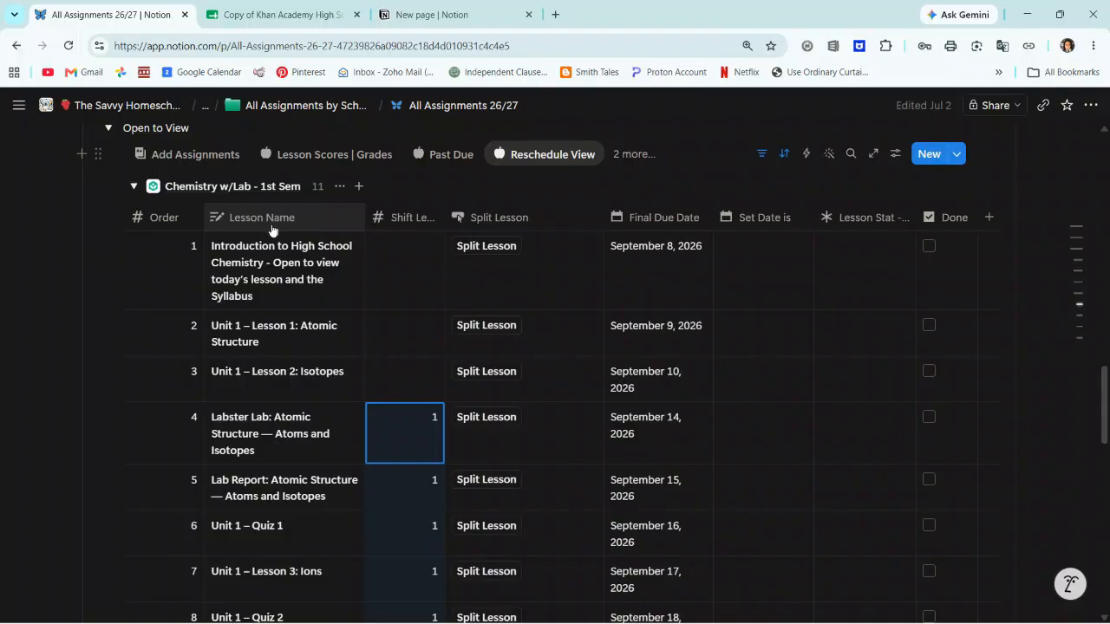
pyautogui.scroll(-3, 250, 425)
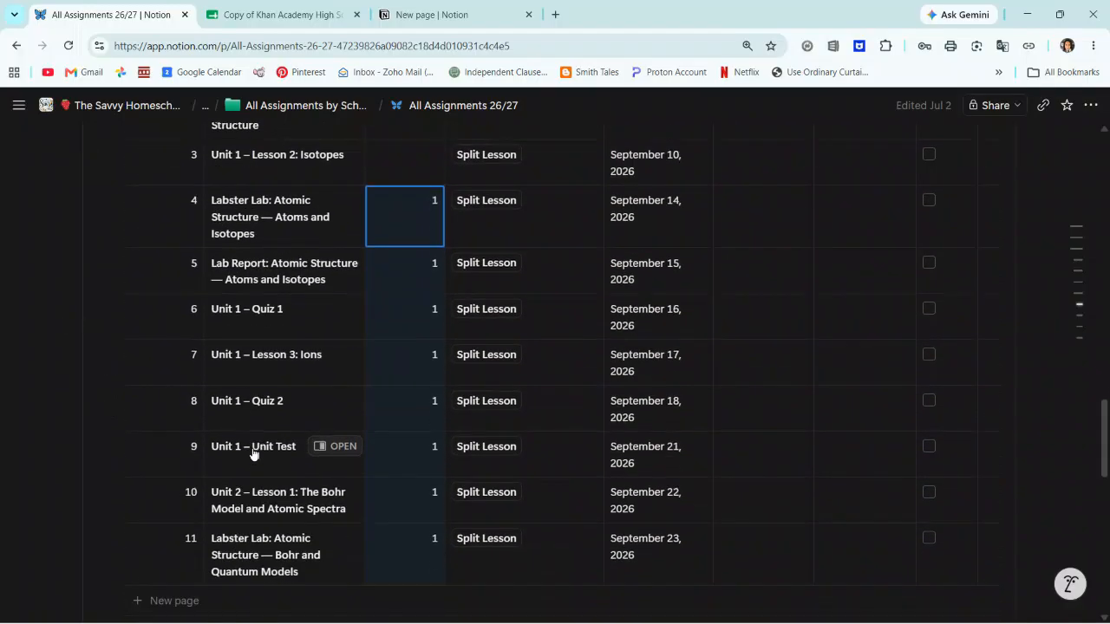
pyautogui.scroll(3, 290, 438)
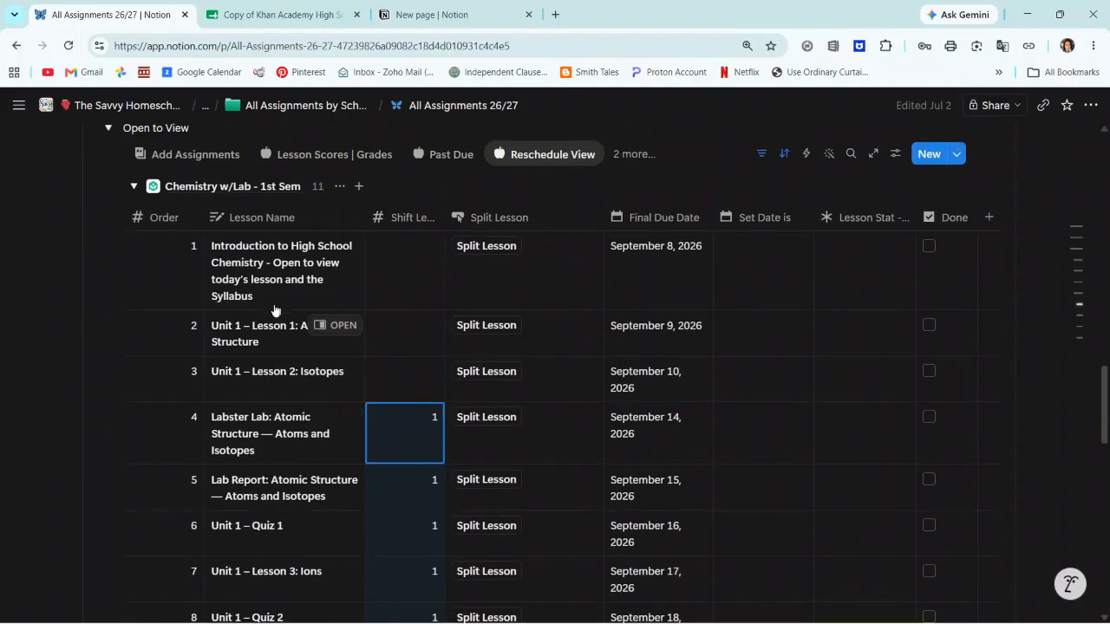
pyautogui.scroll(1, 260, 312)
pyautogui.scroll(-3, 165, 349)
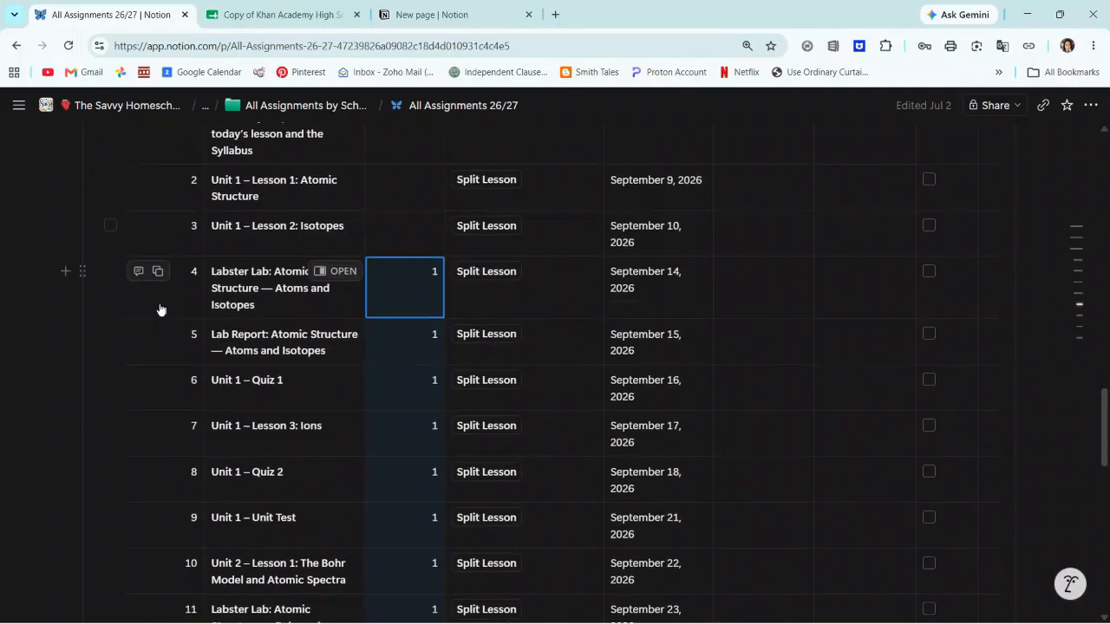
pyautogui.scroll(-3, 173, 364)
pyautogui.scroll(5, 216, 355)
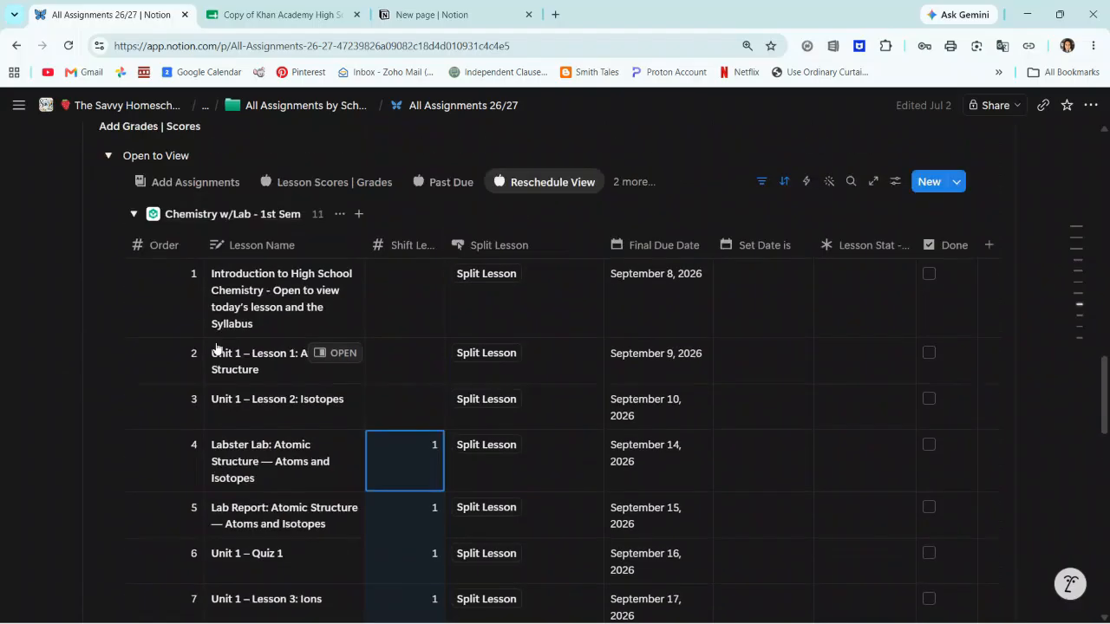
# Open the Chemistry w/Lab - 1st Sem course page and examine its next lesson order and the section on resetting lesson order
pyautogui.scroll(2, 217, 349)
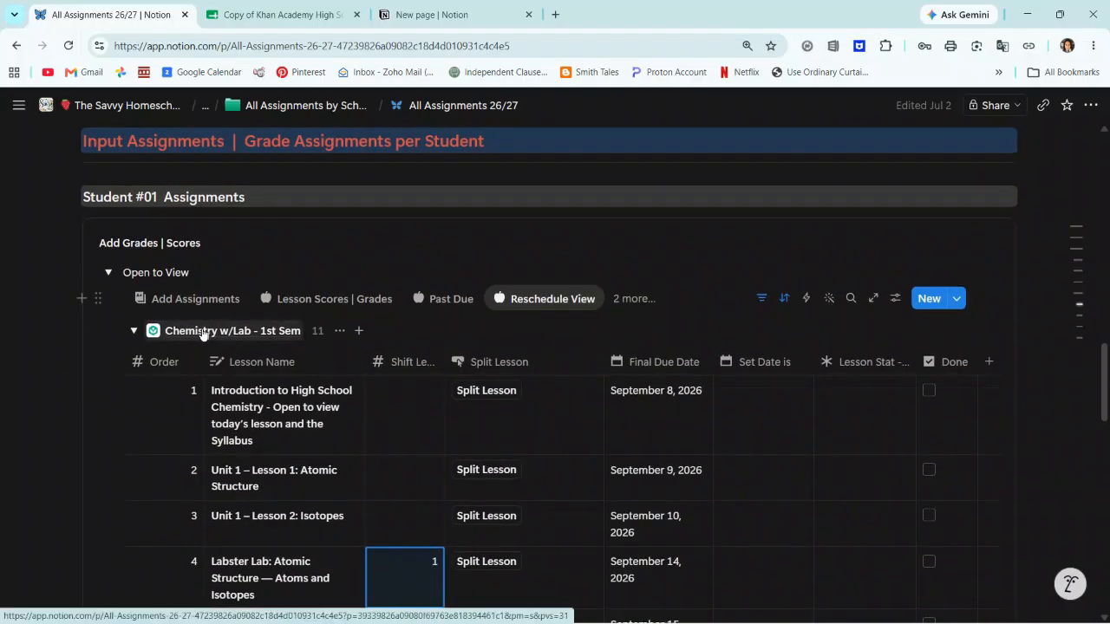
pyautogui.click(202, 334)
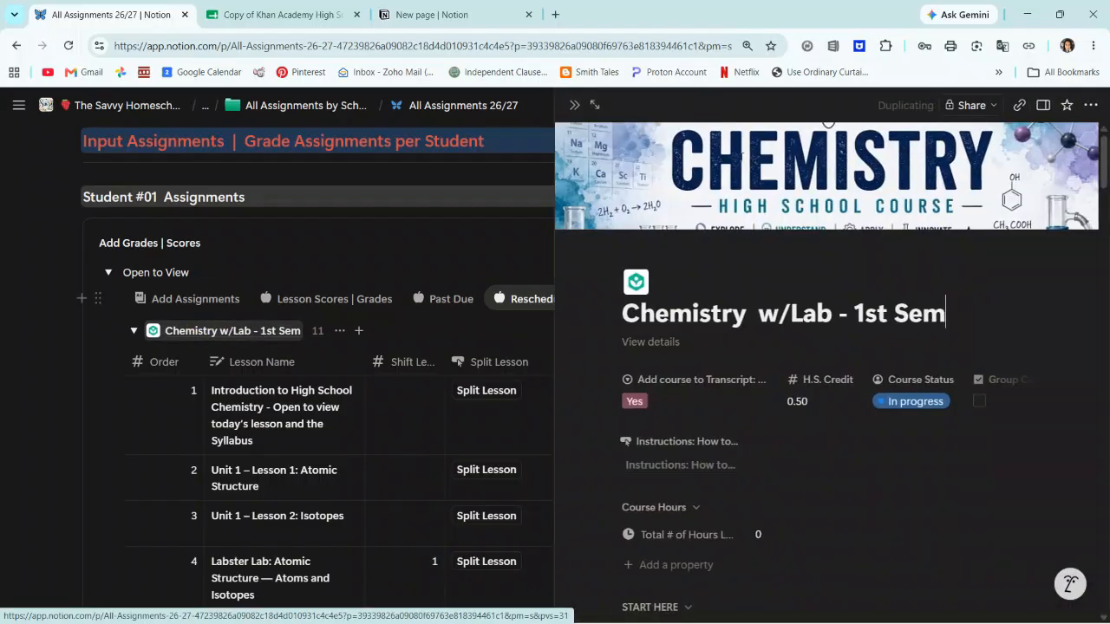
pyautogui.scroll(-7, 847, 260)
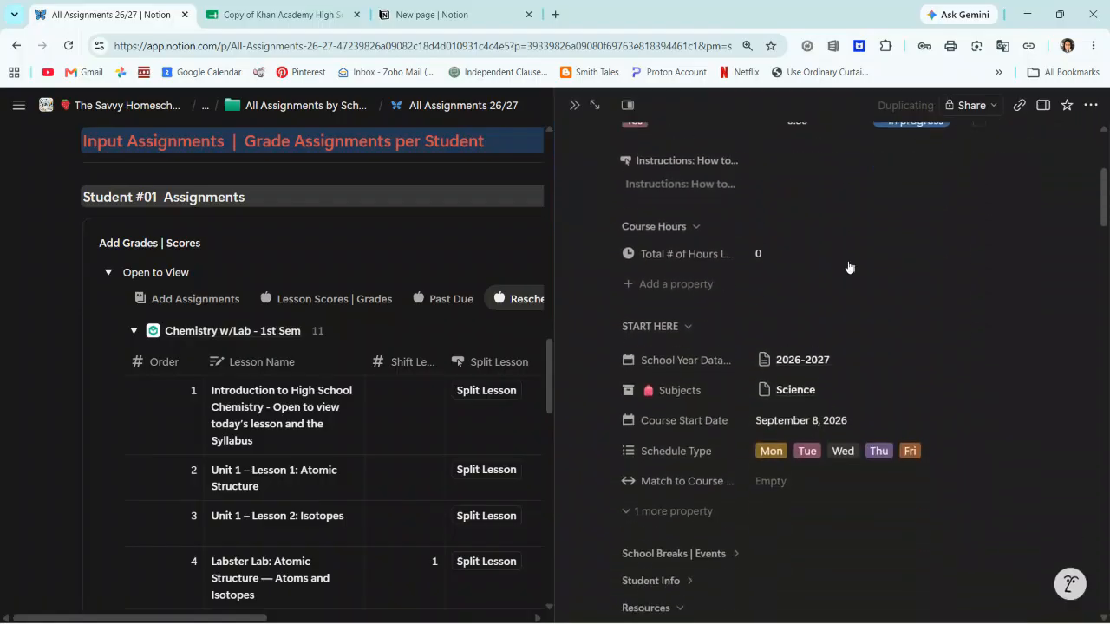
pyautogui.scroll(-6, 848, 268)
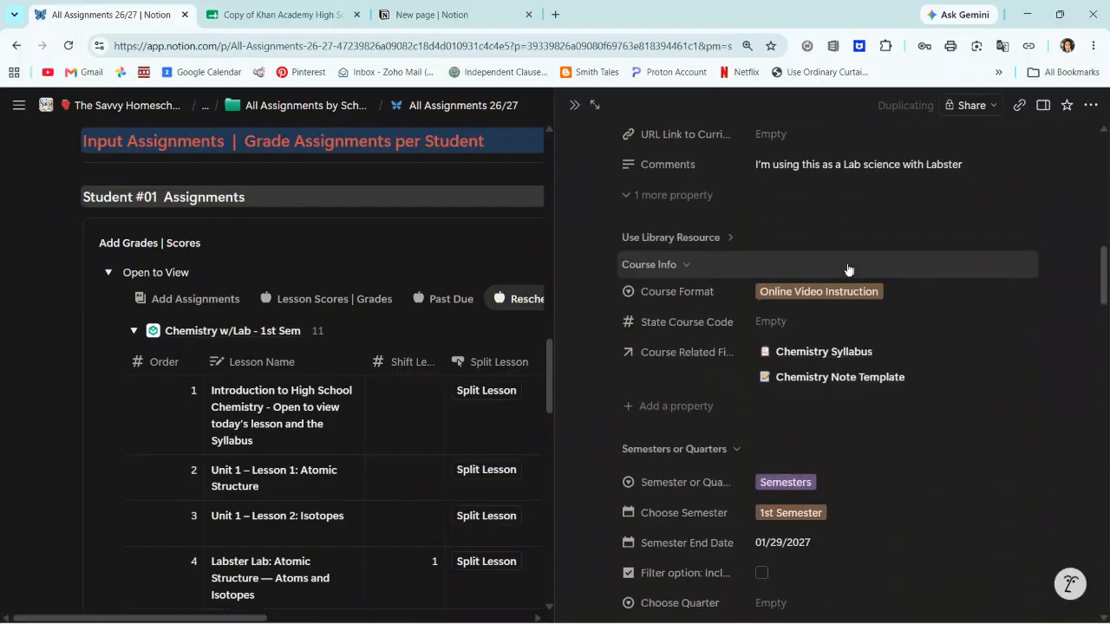
pyautogui.scroll(-1, 848, 269)
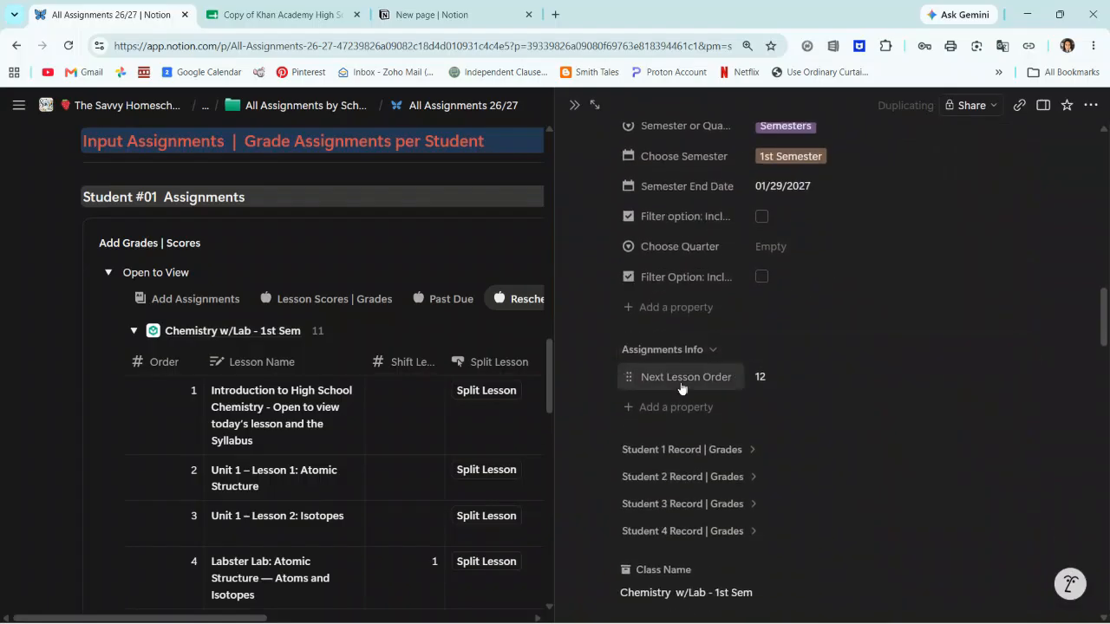
pyautogui.scroll(-5, 221, 442)
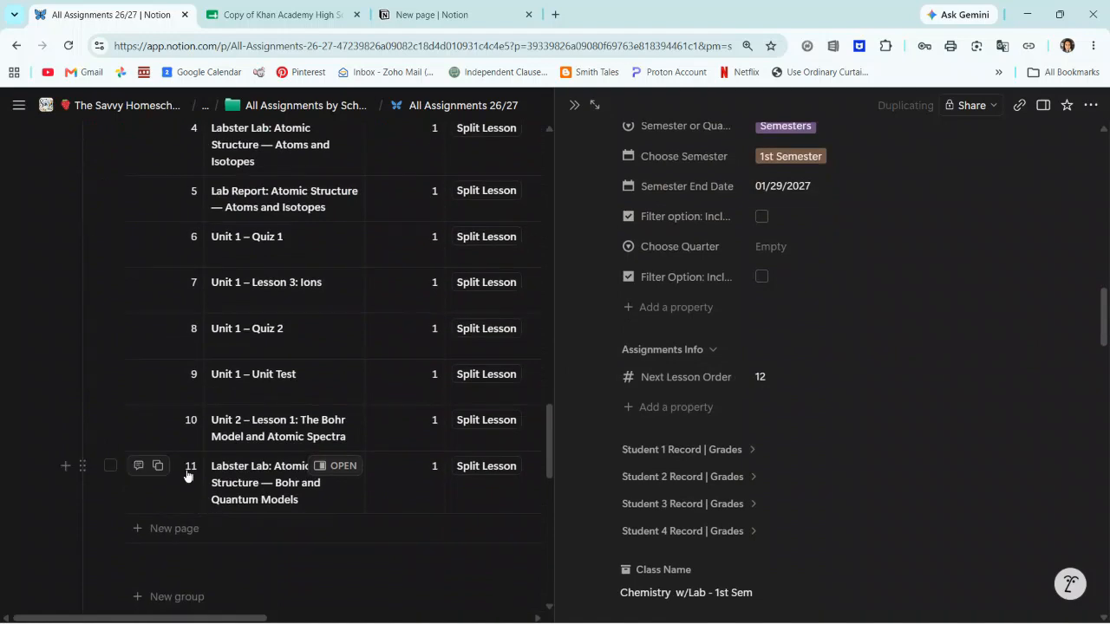
pyautogui.scroll(-4, 810, 395)
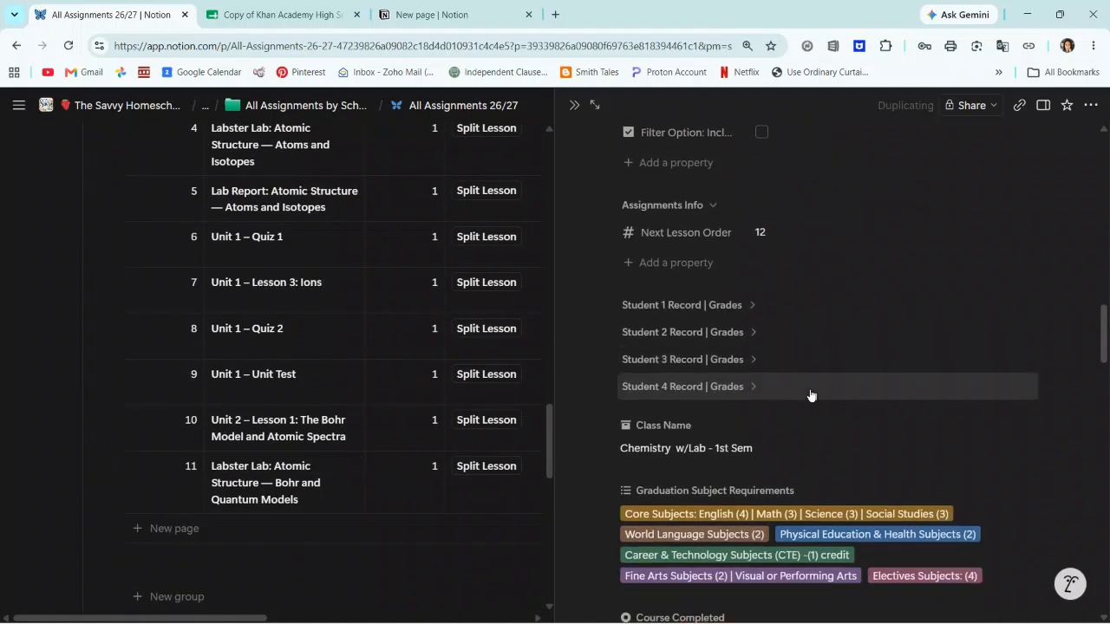
pyautogui.scroll(-9, 813, 390)
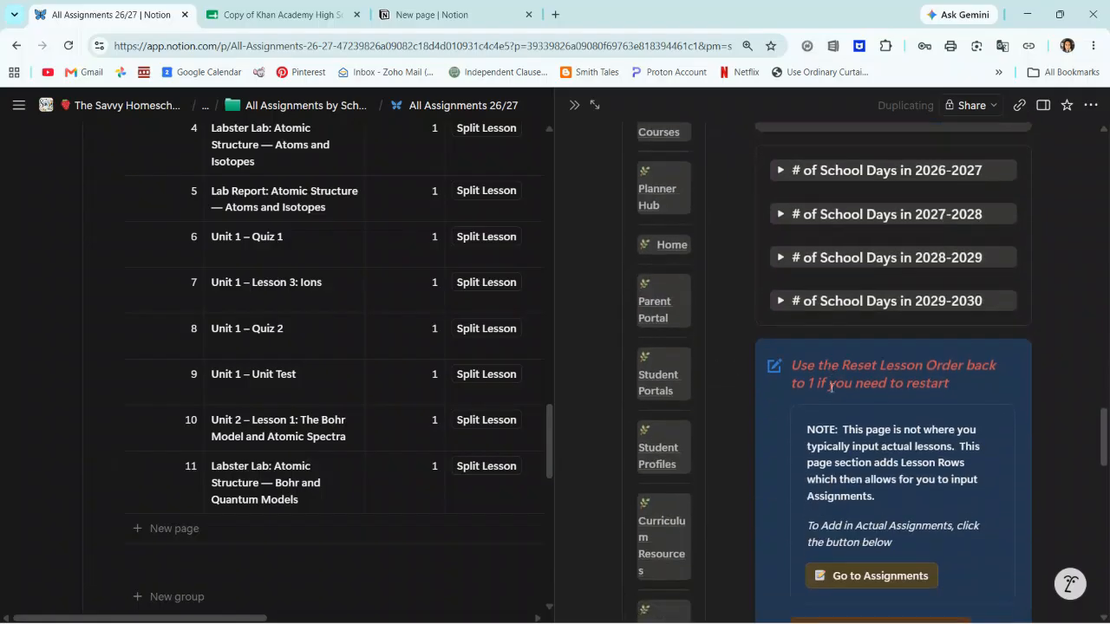
# Add five lesson rows to the Chemistry w/Lab - 1st Sem course, then close the course page
pyautogui.scroll(-4, 841, 446)
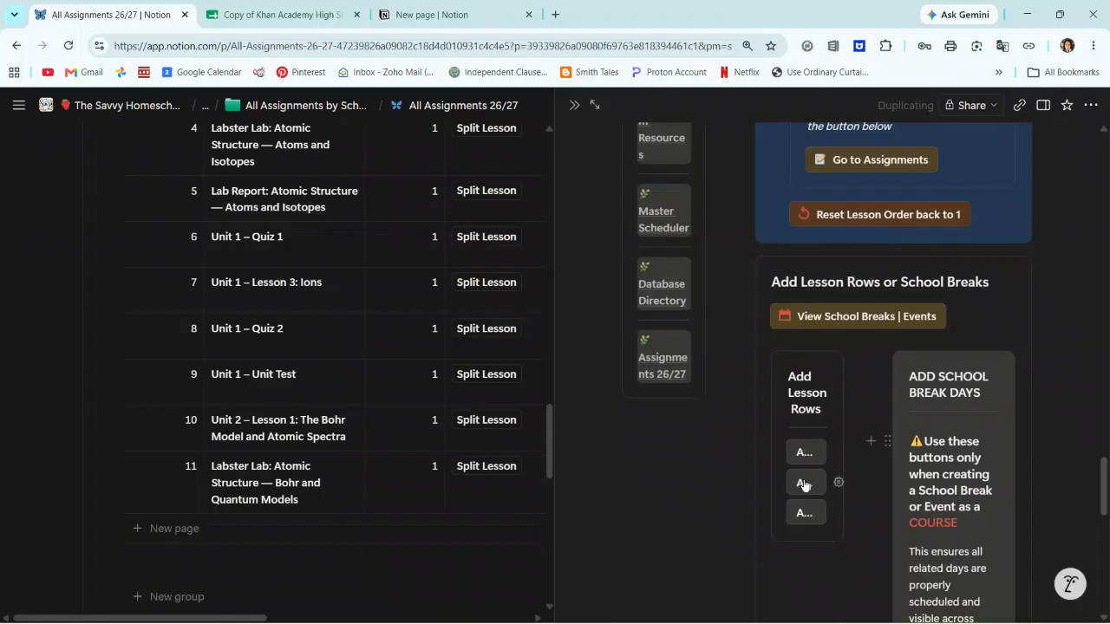
pyautogui.click(805, 483)
pyautogui.scroll(-1, 345, 469)
pyautogui.scroll(-2, 344, 470)
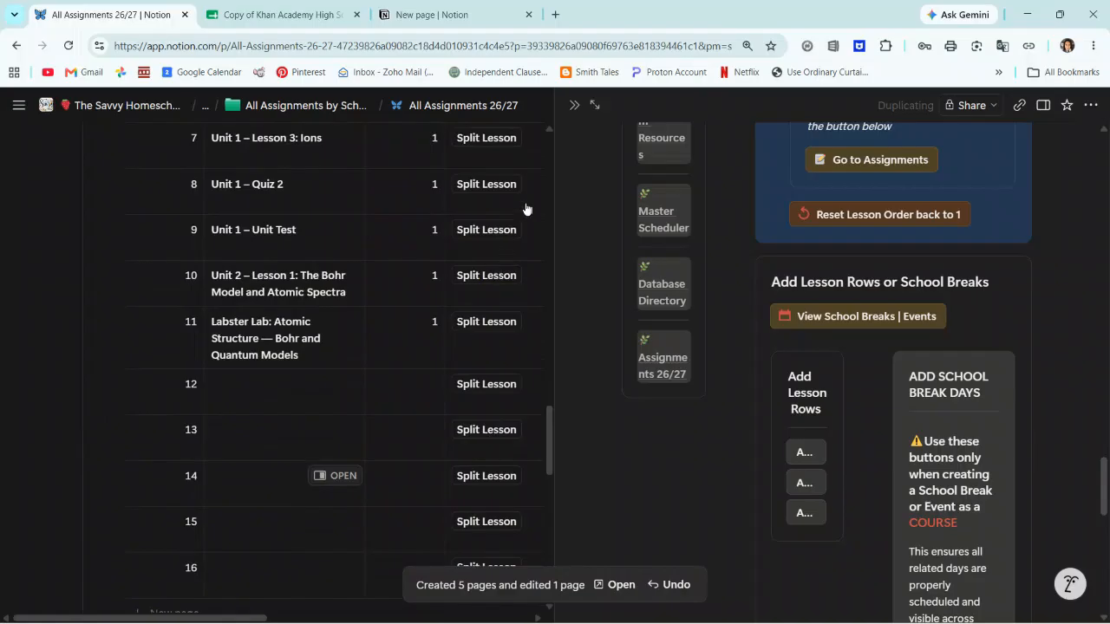
pyautogui.click(574, 105)
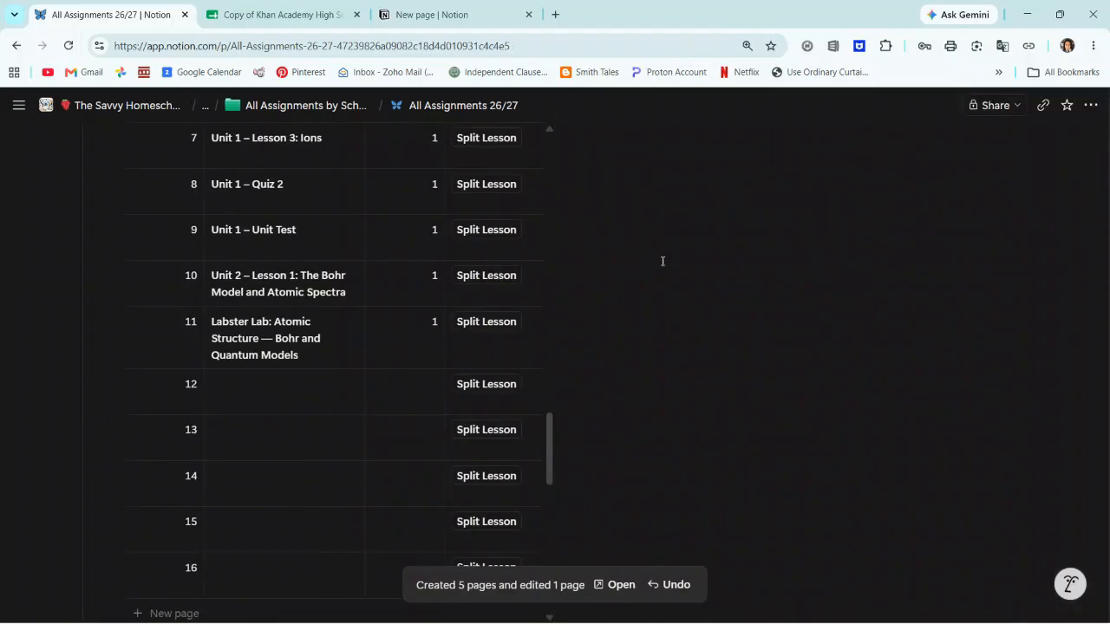
pyautogui.scroll(-1, 731, 312)
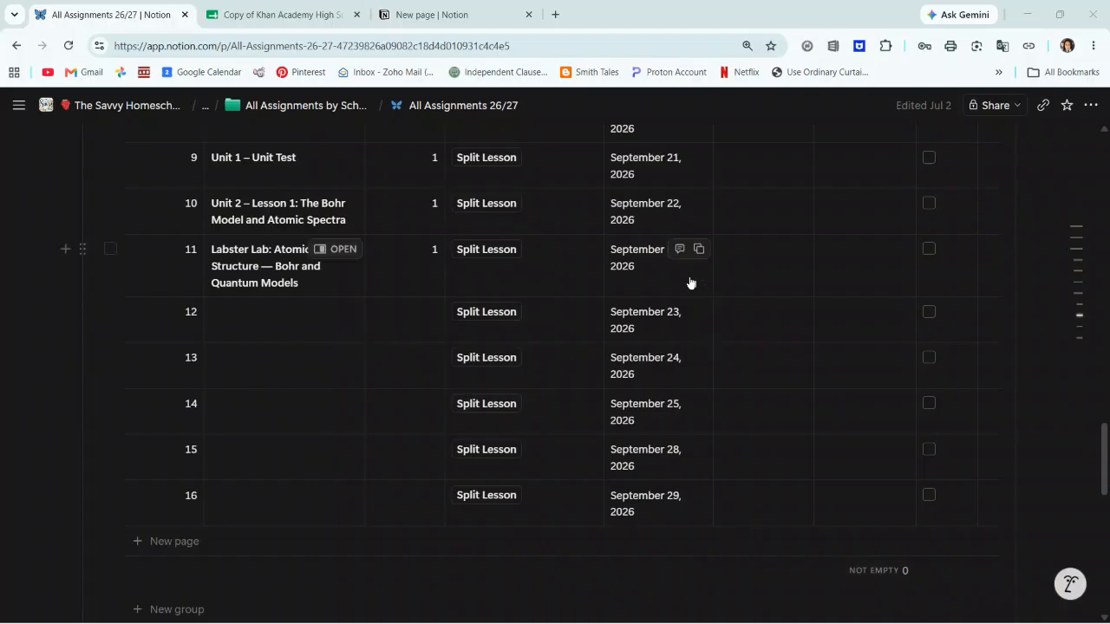
# Switch to the Google Sheets lesson plans and copy the names "Lab Report: Bohr and Quantum Models" through "Unit 2 – Lesson 2: Lewis Diagrams" (A12:A14)
pyautogui.scroll(1, 391, 258)
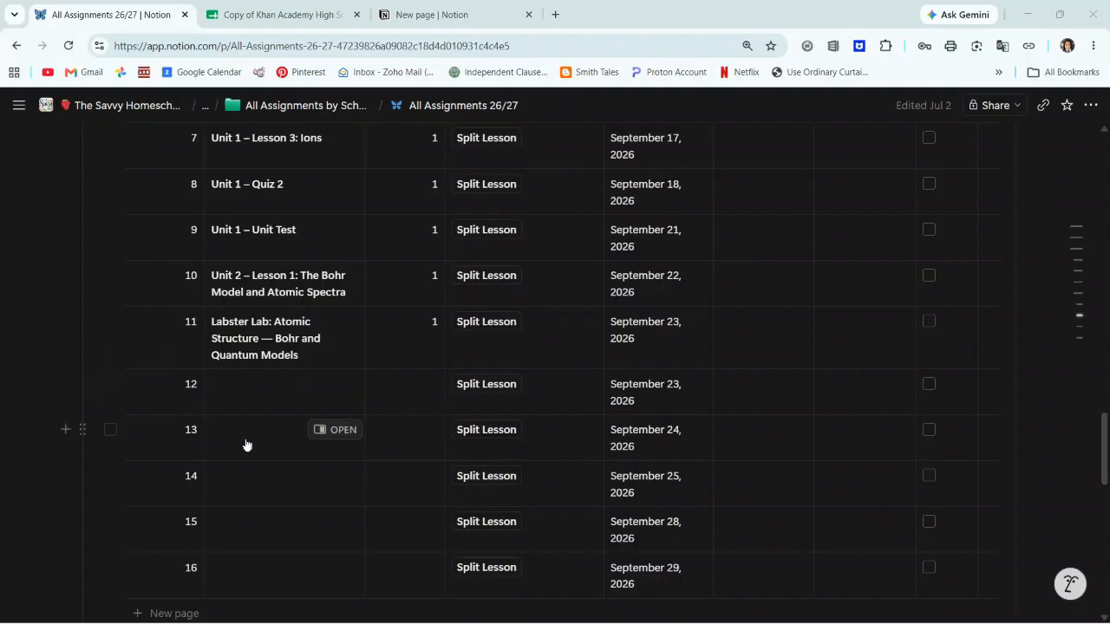
pyautogui.scroll(-1, 246, 445)
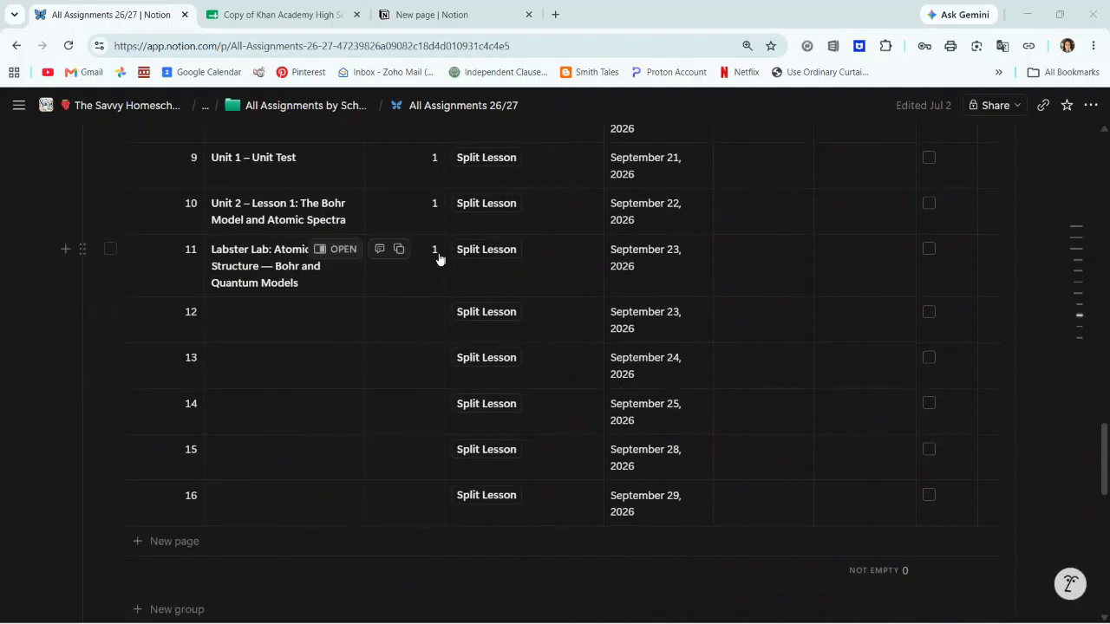
pyautogui.click(260, 16)
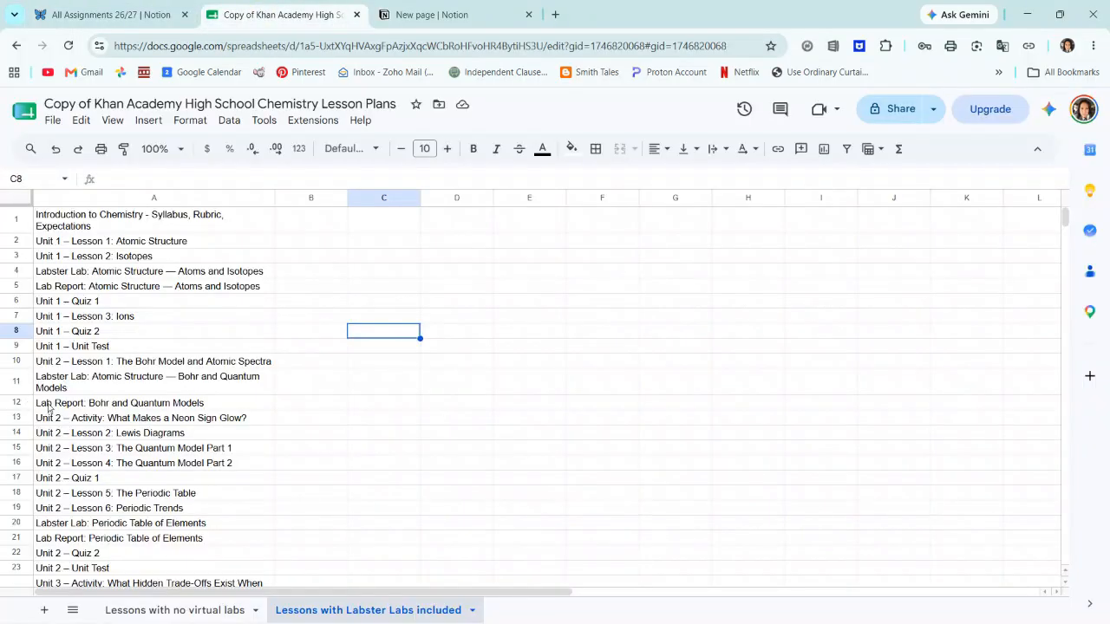
pyautogui.click(100, 15)
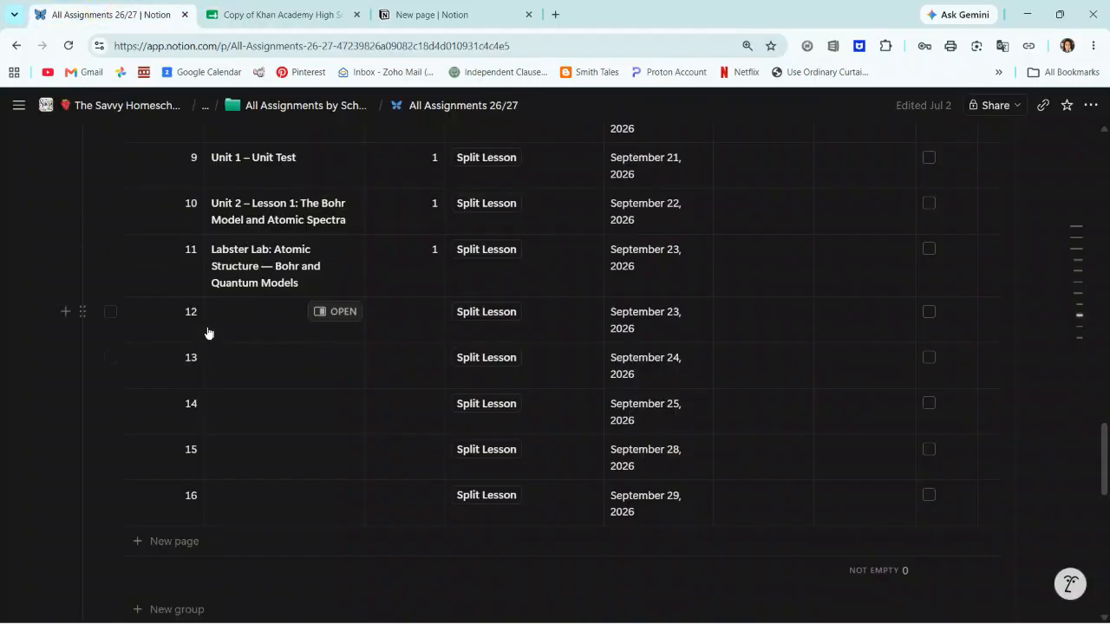
pyautogui.click(254, 12)
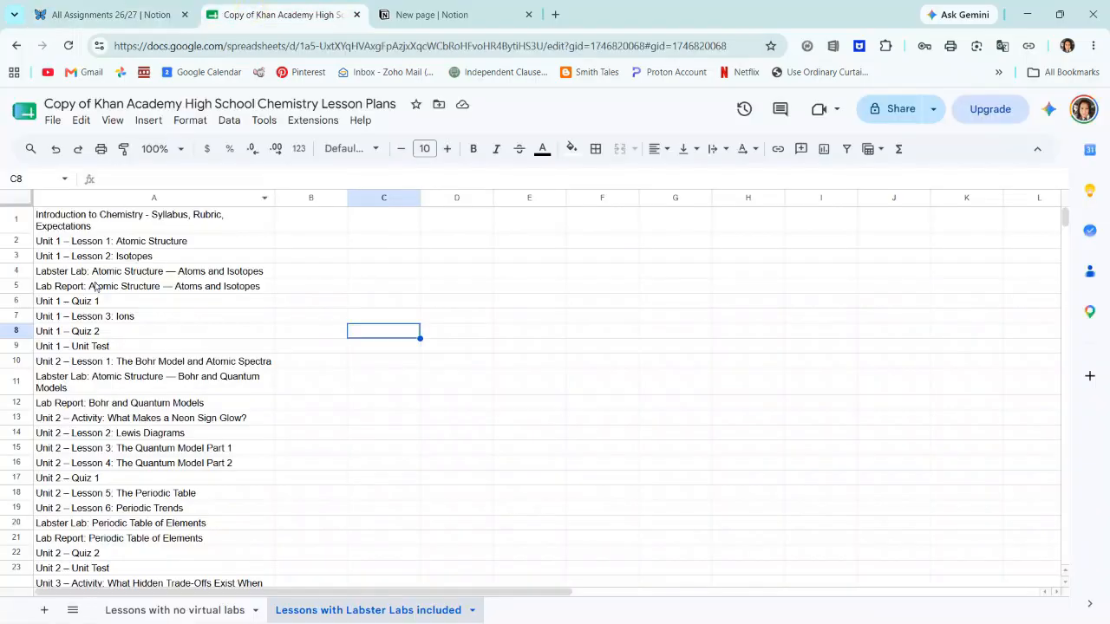
pyautogui.click(78, 404)
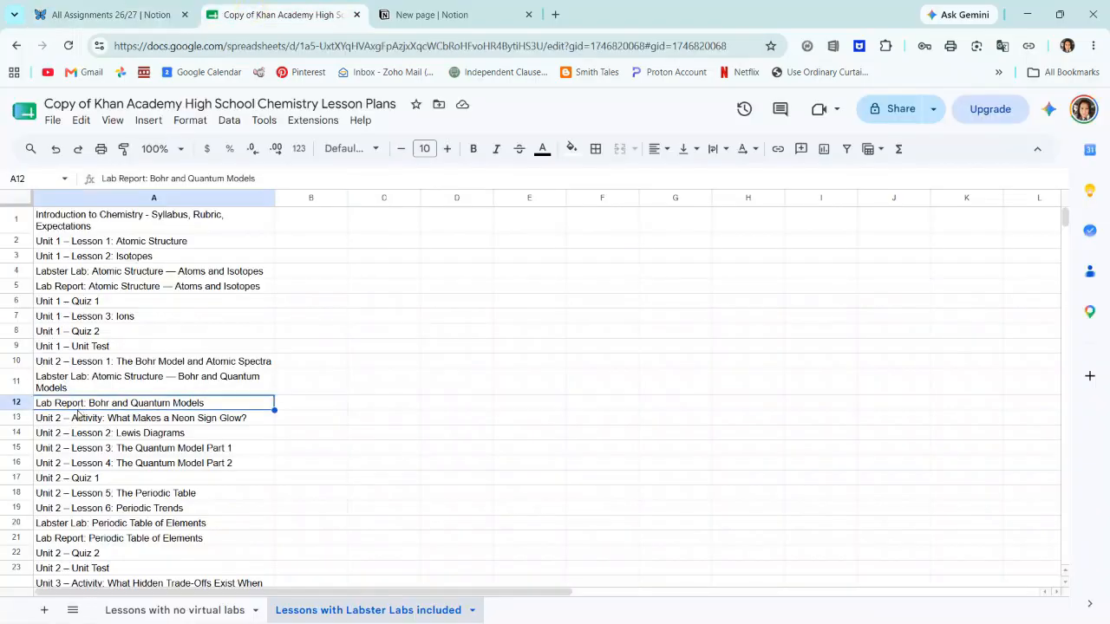
pyautogui.hotkey('shift', 'Down')
pyautogui.hotkey('shift', 'Down')
pyautogui.hotkey('ctrl', 'c')
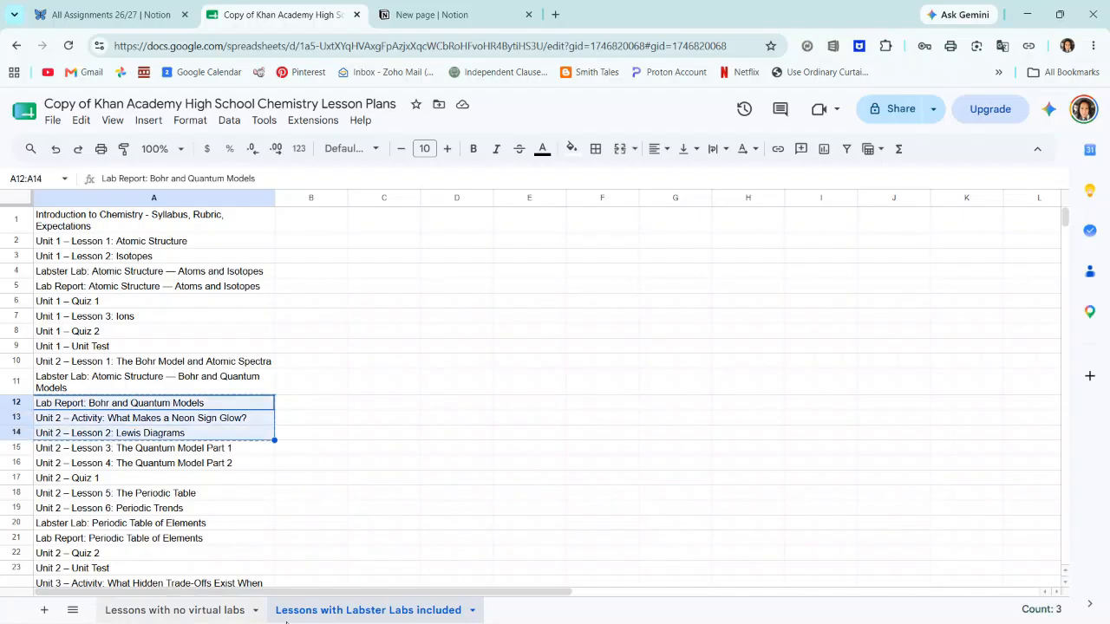
# Switch to the Notion assignments page and paste the copied names into the Lesson Name cells of orders 13 to 15
pyautogui.click(107, 17)
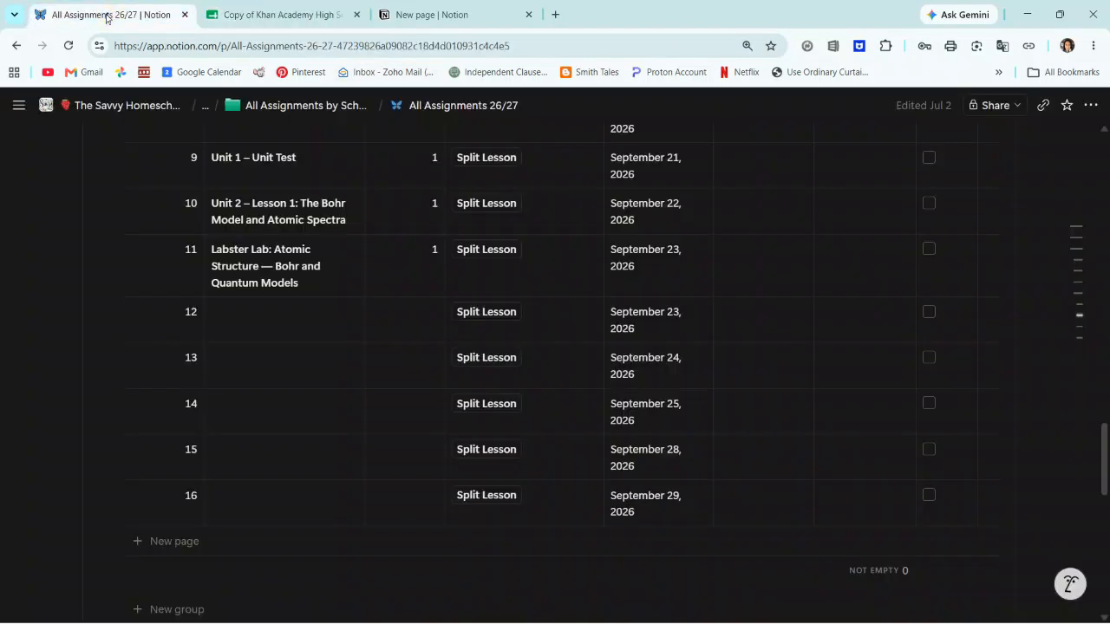
pyautogui.click(231, 371)
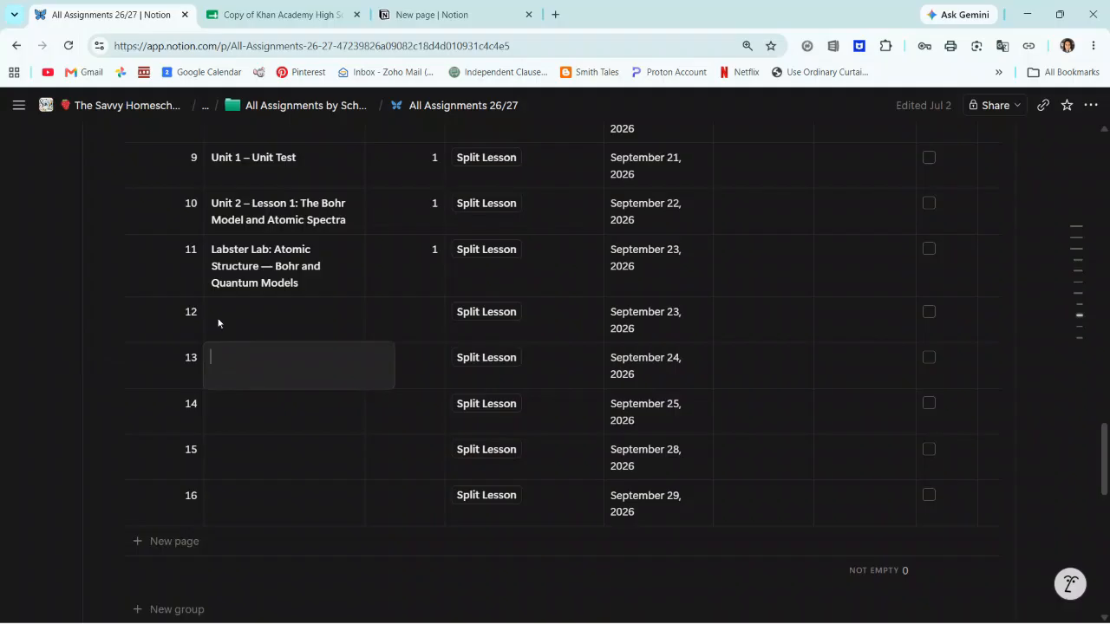
pyautogui.press('Escape')
pyautogui.hotkey('ctrl', 'v')
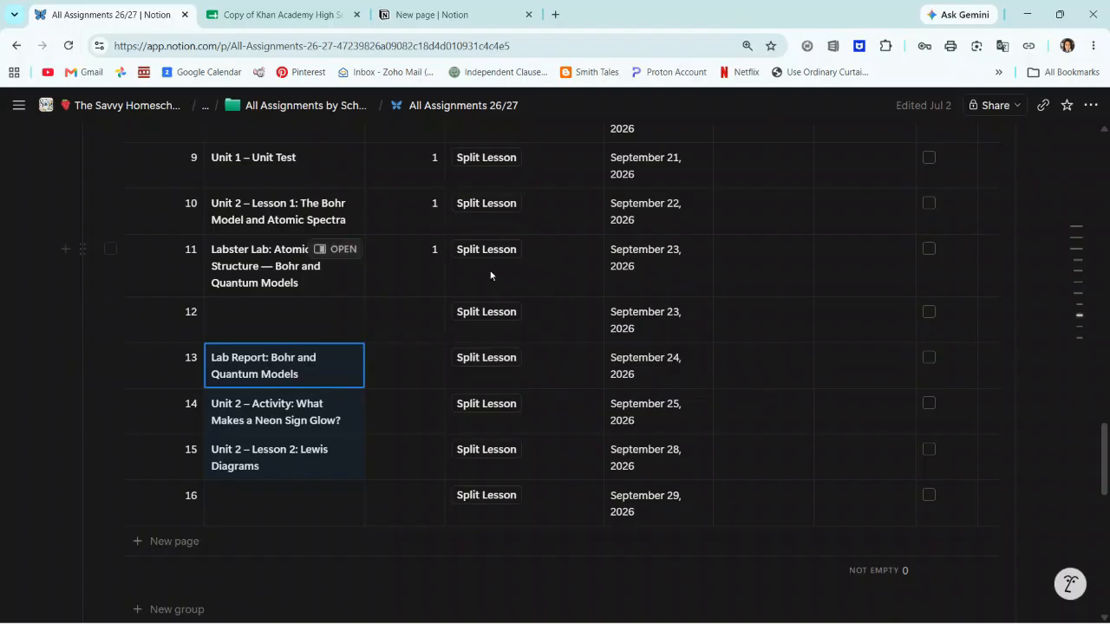
pyautogui.click(772, 374)
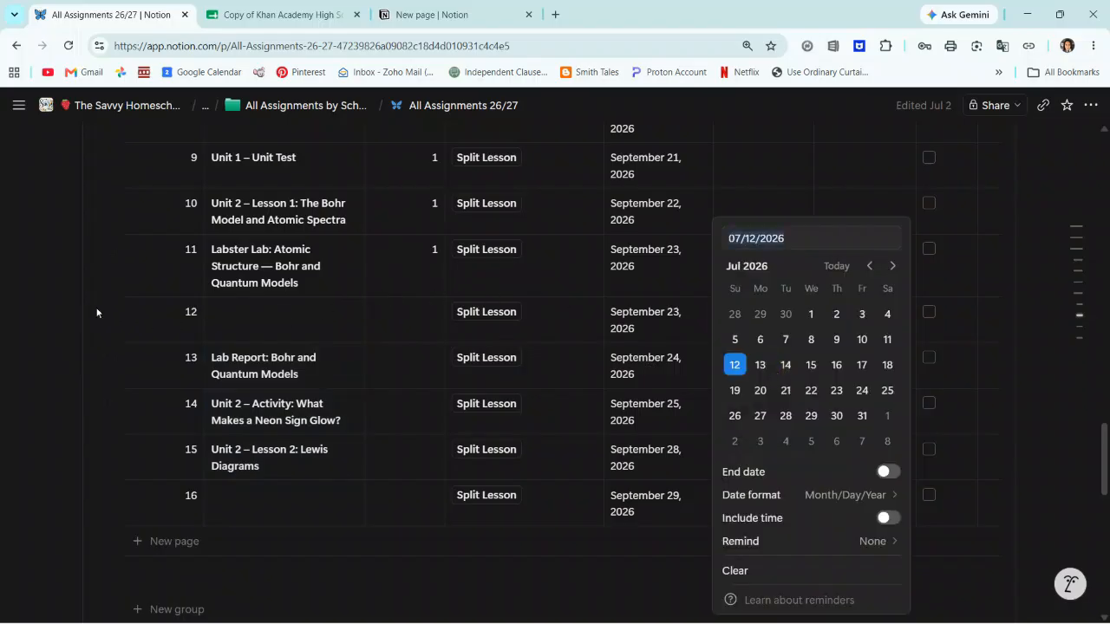
pyautogui.press('Escape')
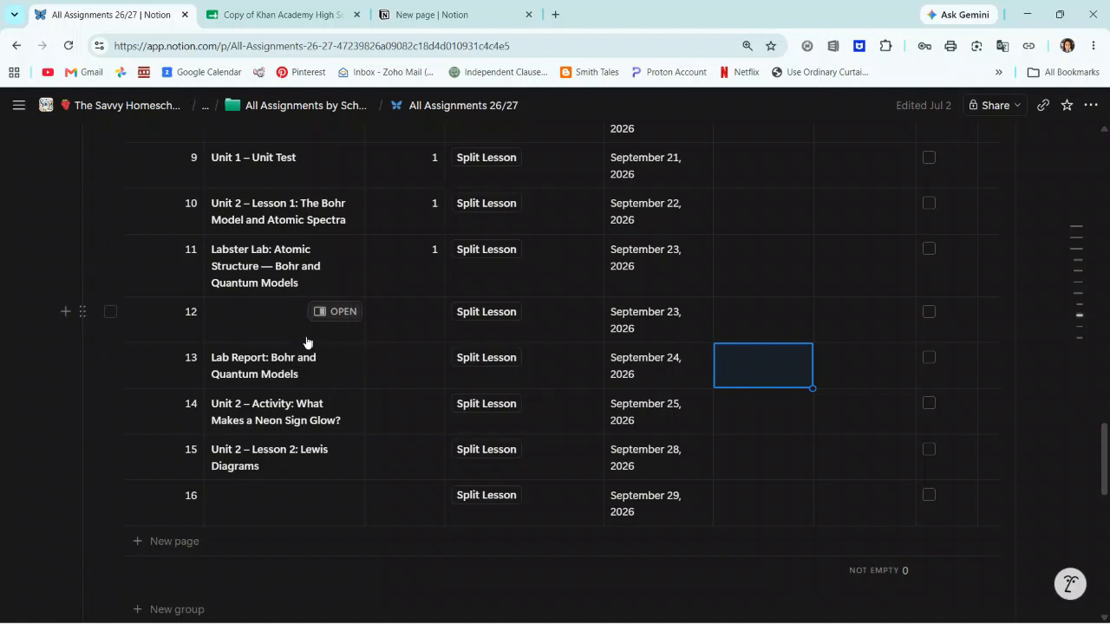
pyautogui.scroll(2, 357, 330)
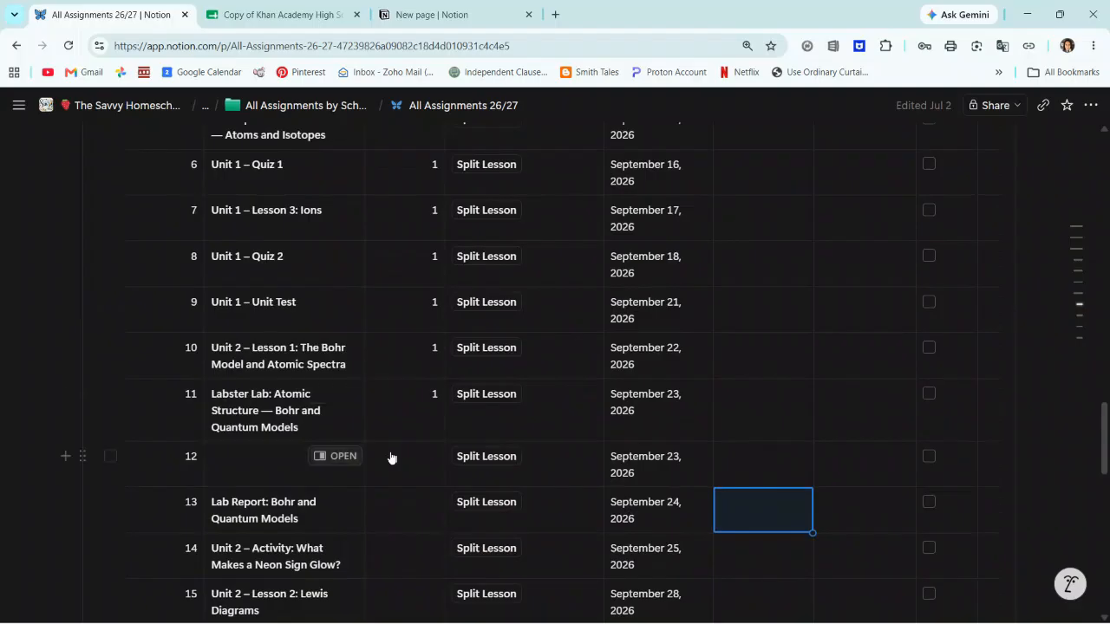
pyautogui.scroll(-1, 387, 457)
pyautogui.click(421, 350)
pyautogui.press('Escape')
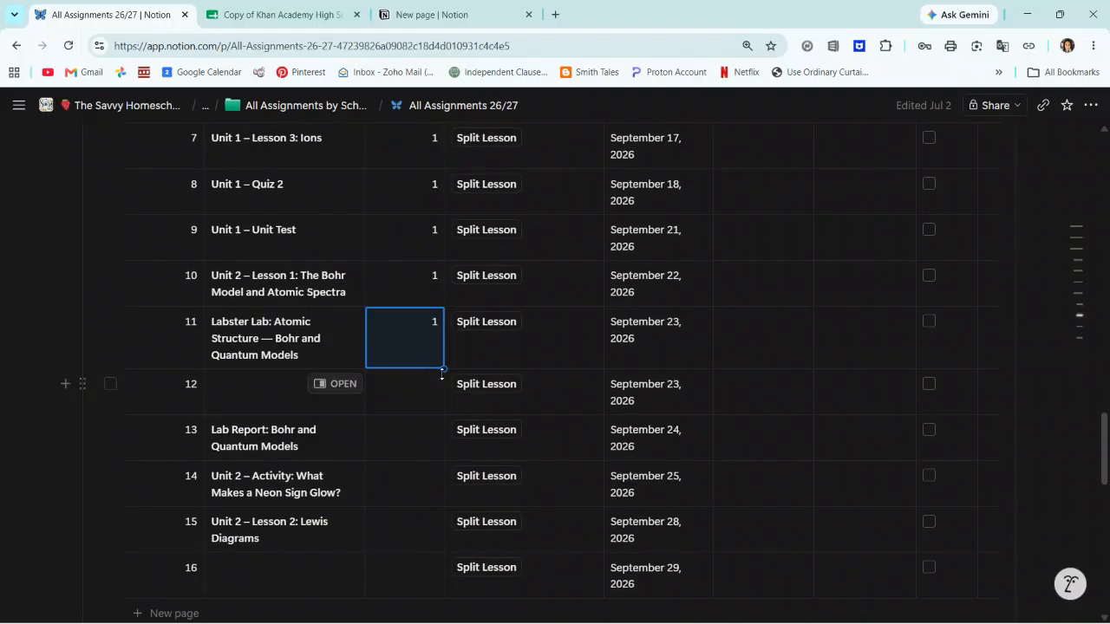
pyautogui.moveTo(443, 371)
pyautogui.mouseDown()
pyautogui.moveTo(434, 568)
pyautogui.moveTo(445, 447)
pyautogui.moveTo(437, 350)
pyautogui.mouseUp()
pyautogui.click(404, 397)
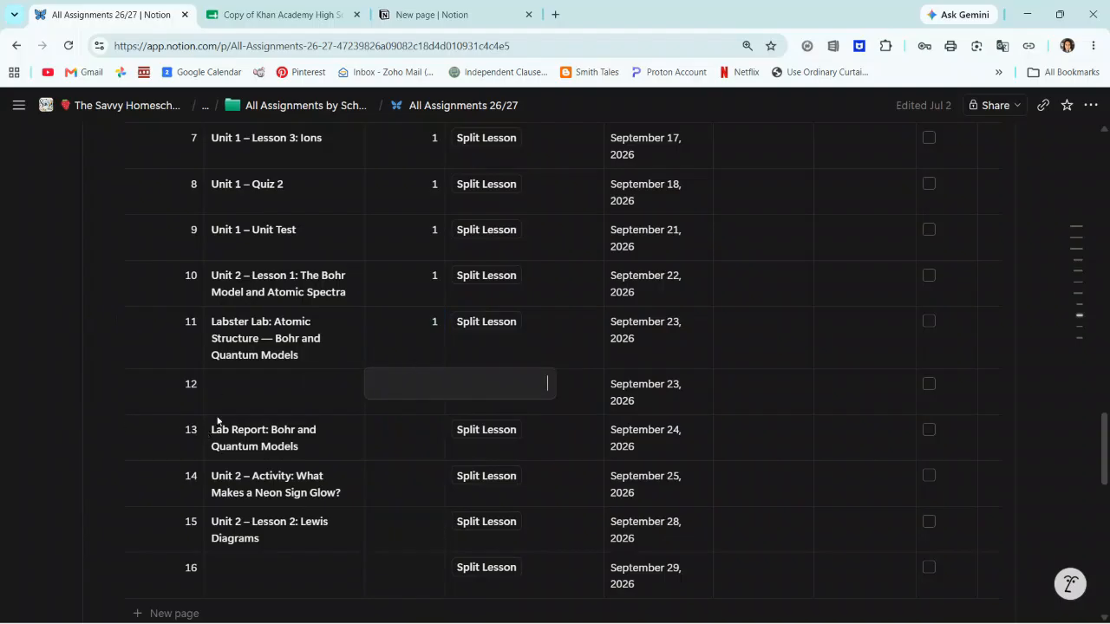
pyautogui.press('Escape')
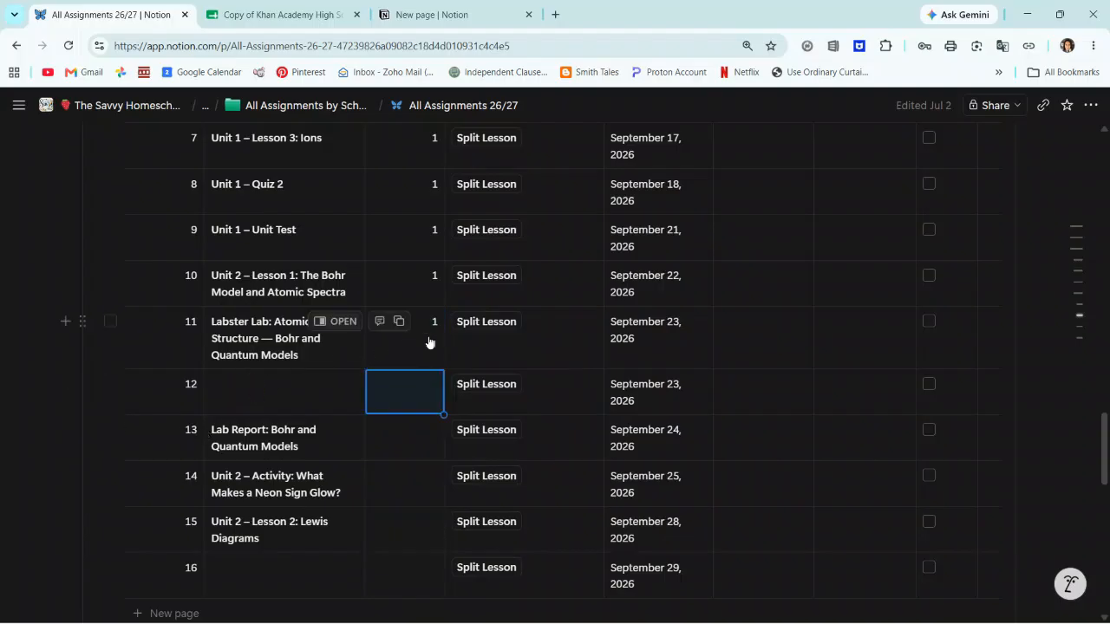
pyautogui.click(653, 349)
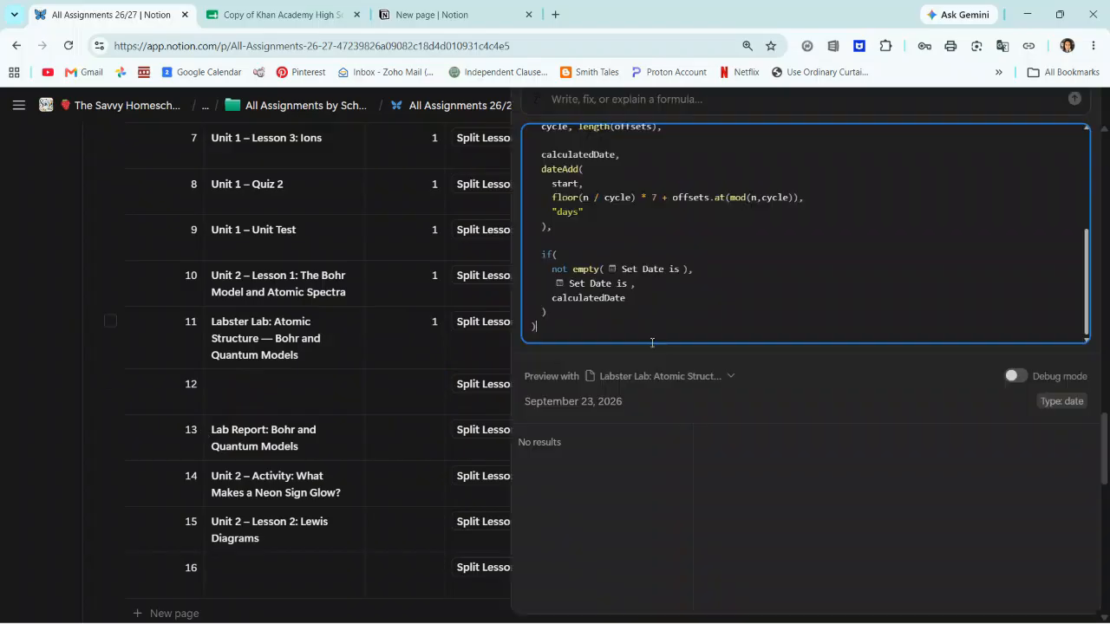
pyautogui.press('Escape')
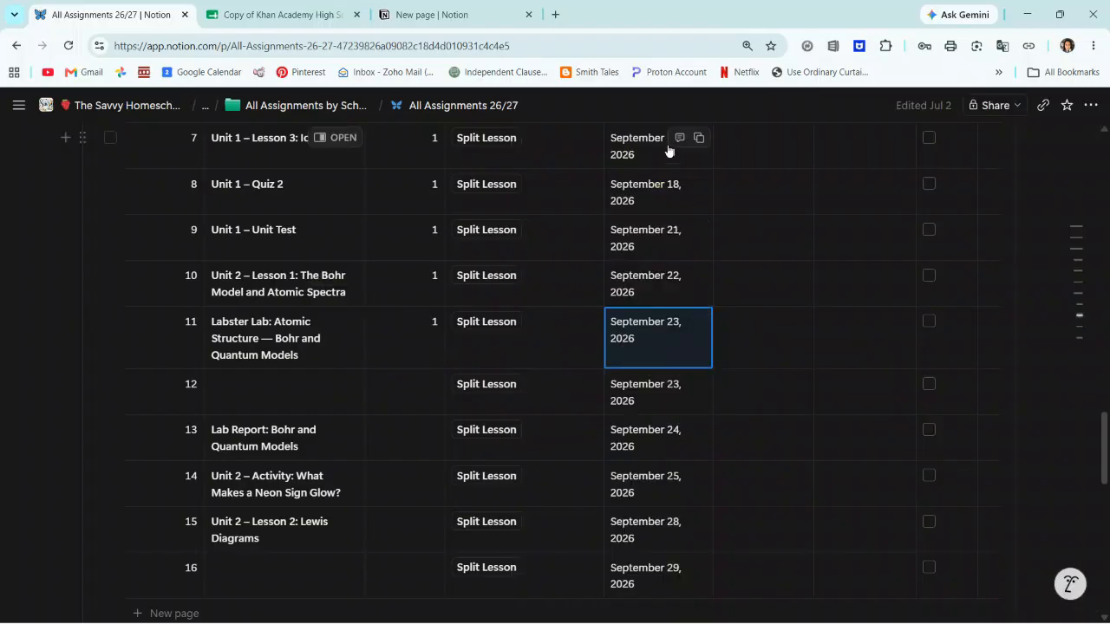
# Compare the order, shift values and final due dates of the Chemistry w/Lab - 1st Sem lessons, from lesson 1 to 16
pyautogui.scroll(6, 685, 346)
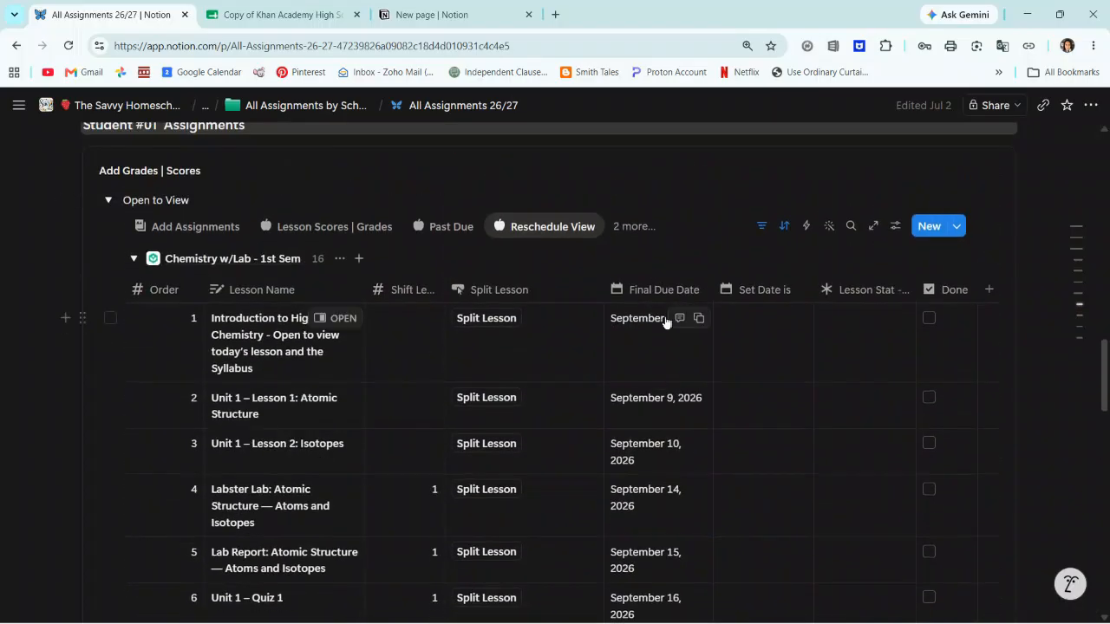
pyautogui.scroll(-4, 663, 312)
pyautogui.scroll(-2, 653, 407)
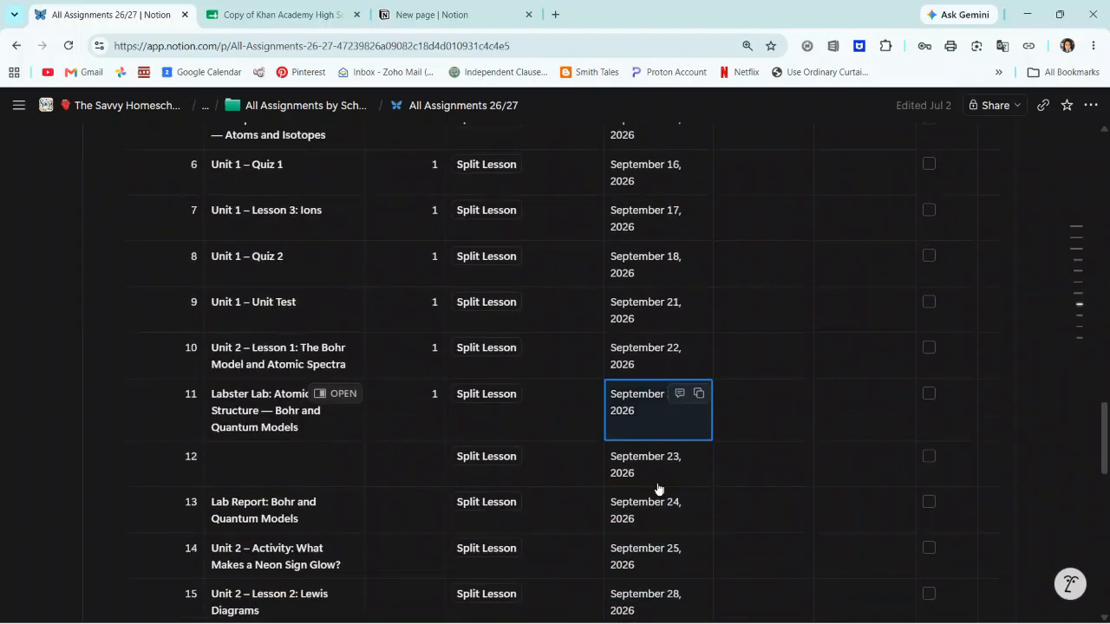
pyautogui.scroll(3, 659, 304)
pyautogui.scroll(-1, 649, 520)
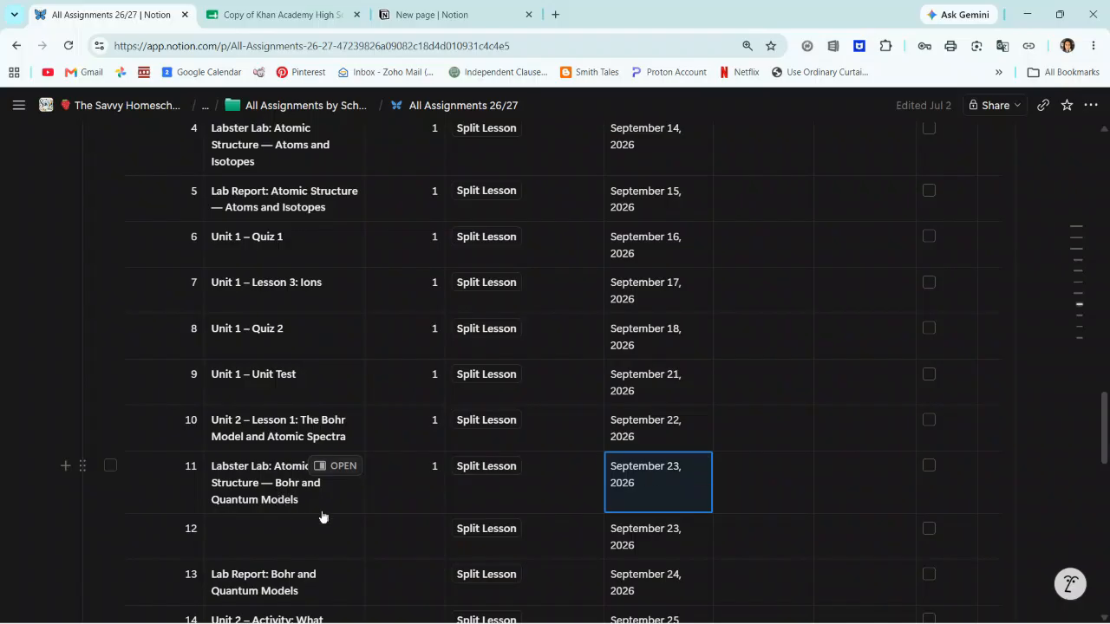
pyautogui.scroll(-3, 425, 495)
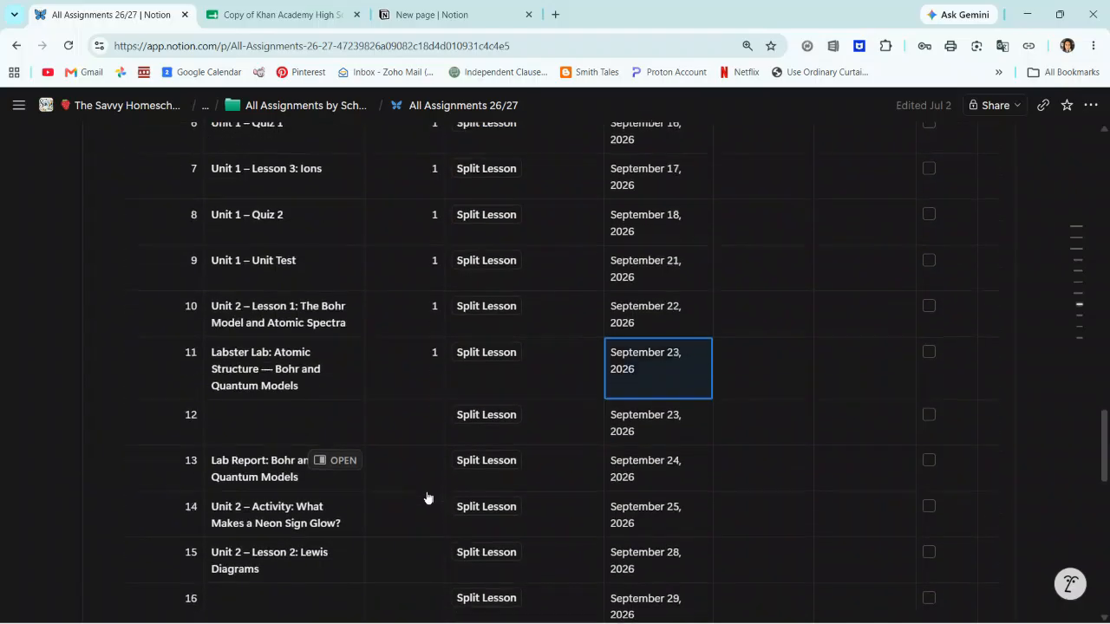
pyautogui.click(768, 344)
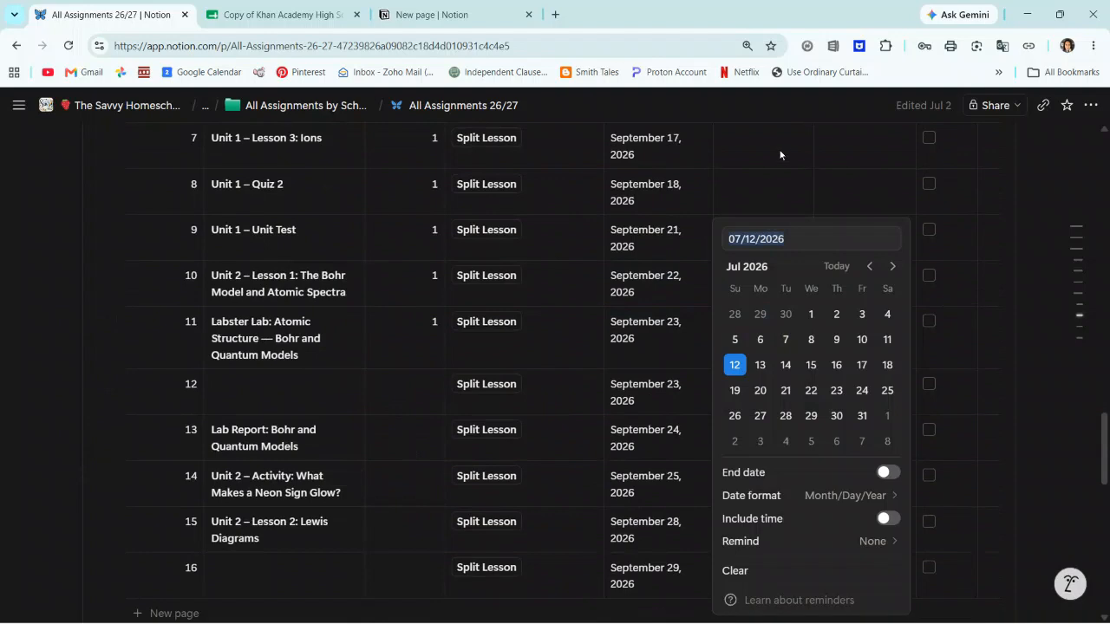
pyautogui.click(769, 167)
pyautogui.scroll(7, 768, 178)
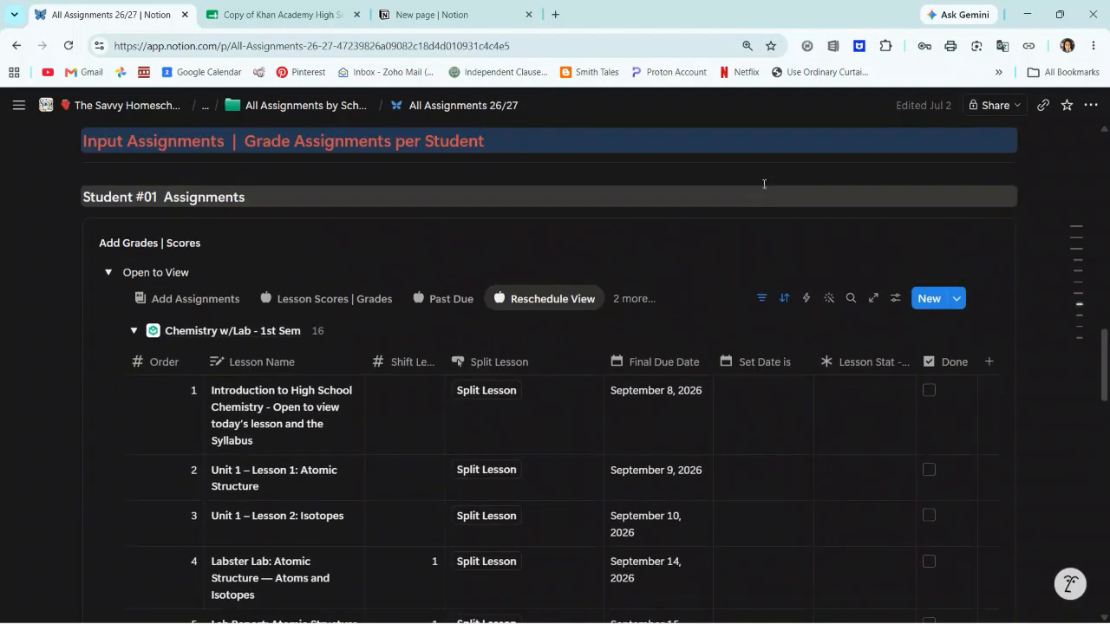
pyautogui.scroll(-8, 752, 361)
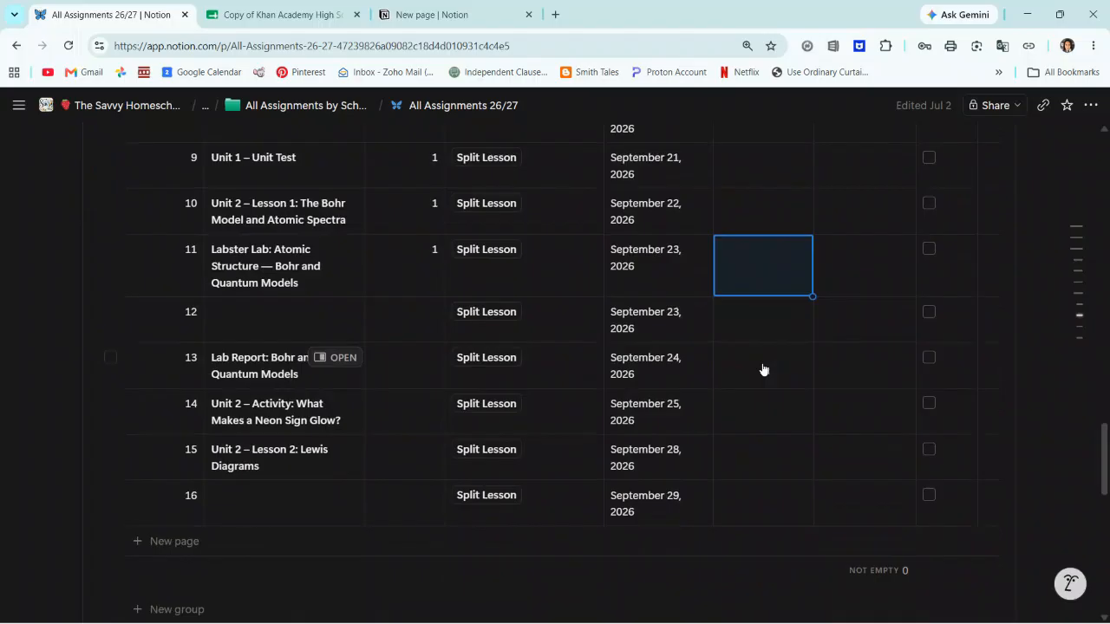
pyautogui.scroll(2, 752, 344)
pyautogui.click(763, 270)
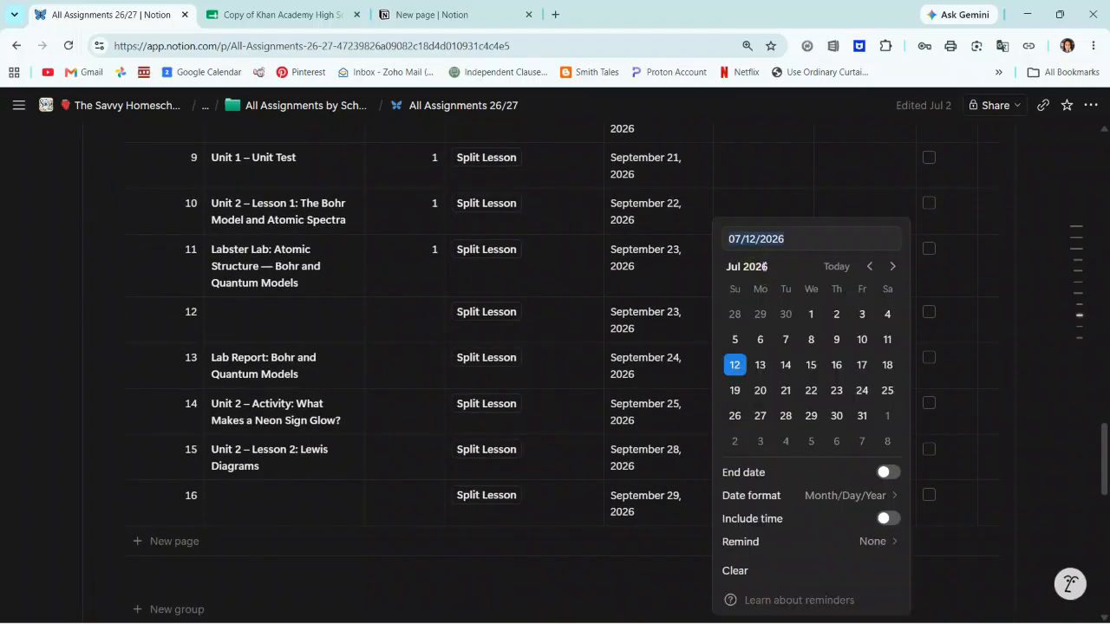
pyautogui.click(892, 266)
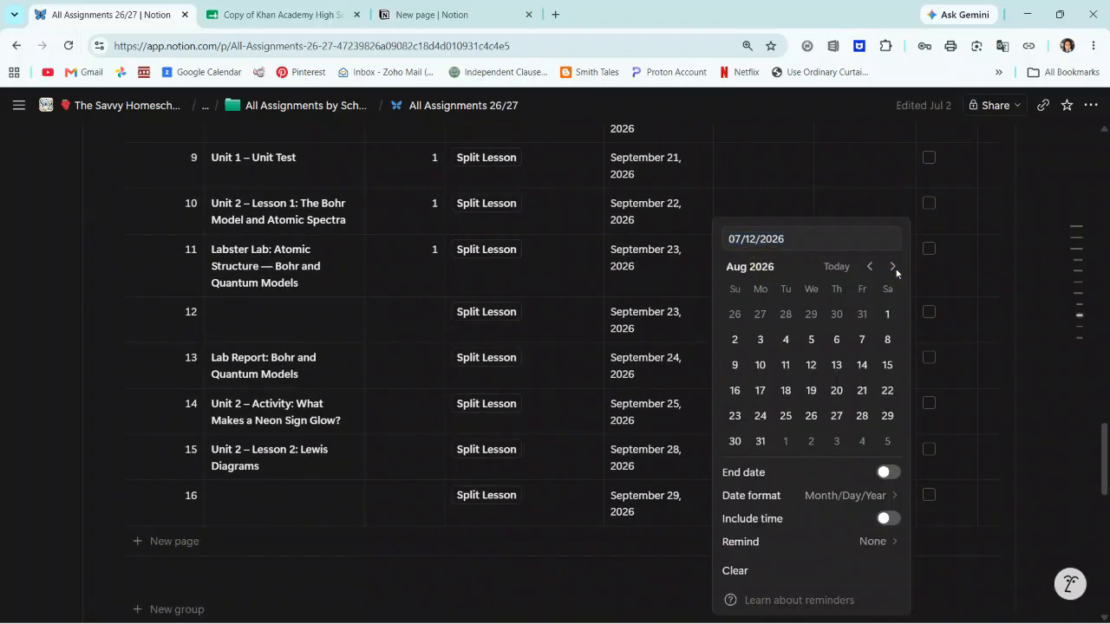
pyautogui.click(893, 268)
pyautogui.click(893, 268)
pyautogui.click(869, 267)
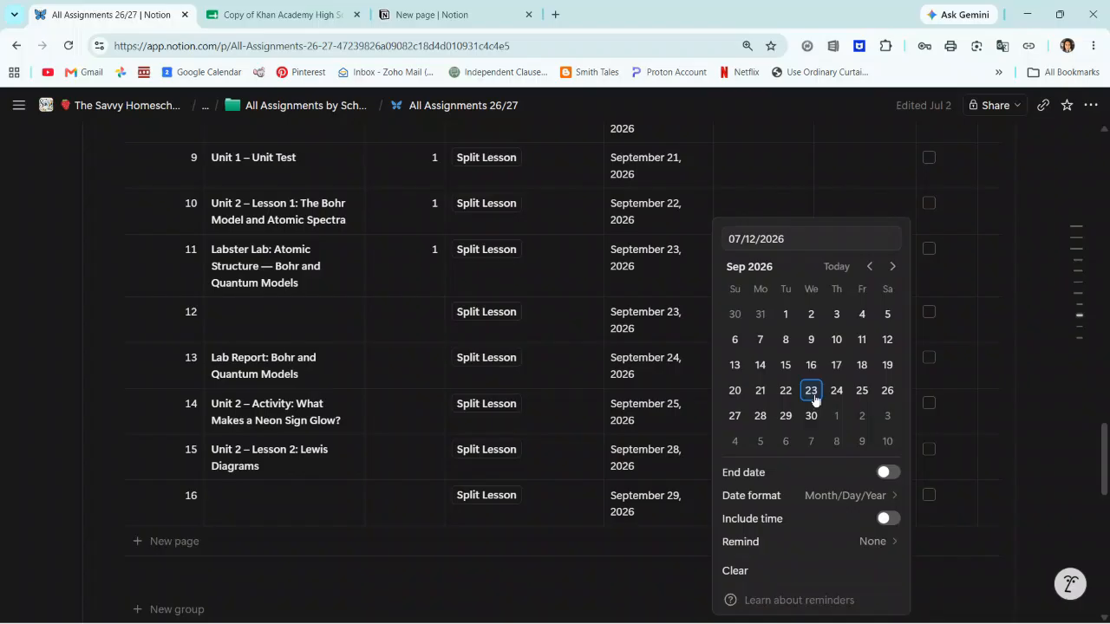
pyautogui.click(399, 272)
# Set the lesson shift of lesson 11, the Bohr and Quantum Models Labster lab, to 2
pyautogui.click(435, 269)
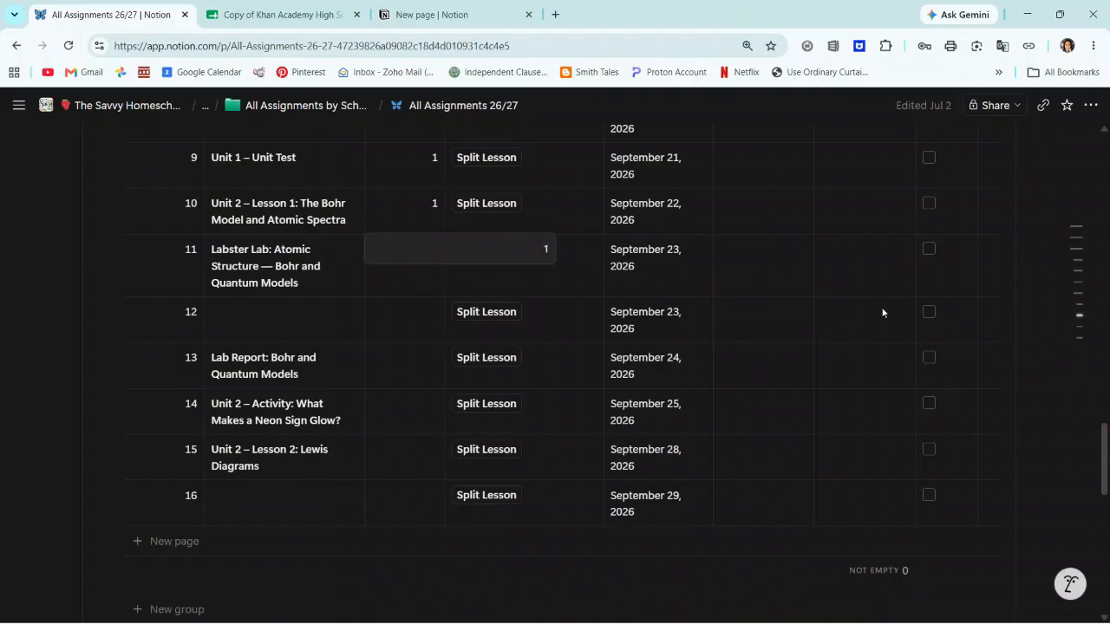
pyautogui.press('BackSpace')
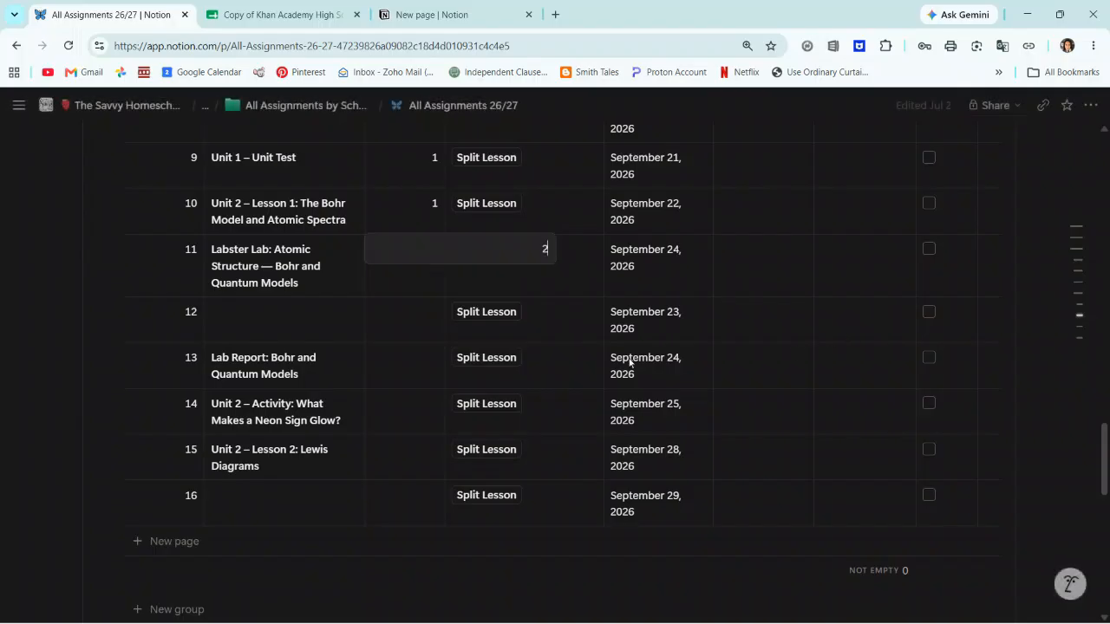
pyautogui.press('Escape')
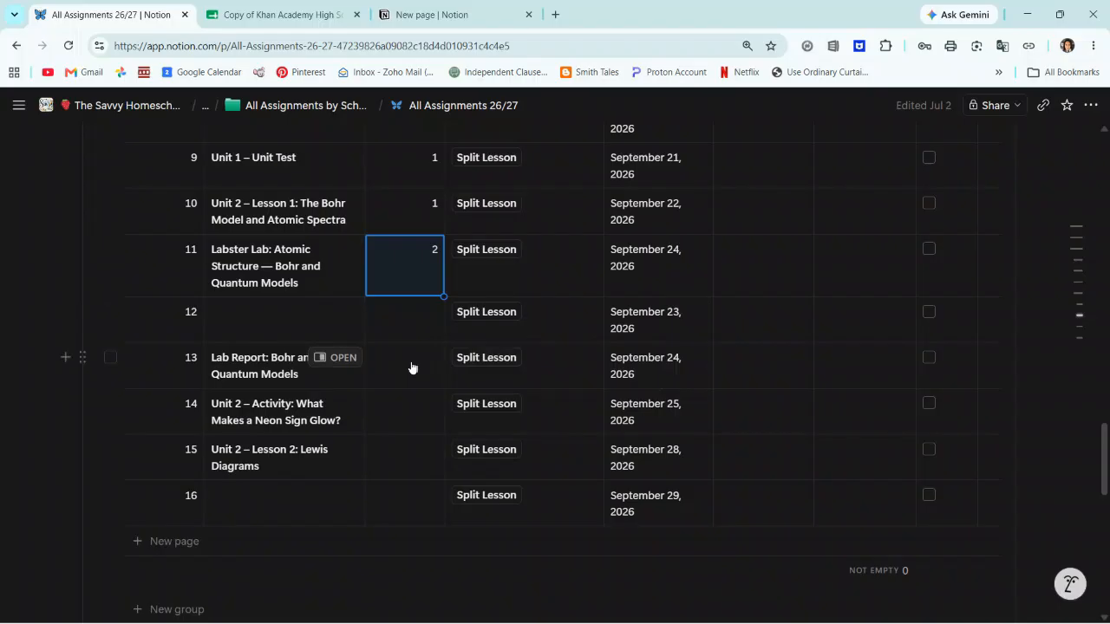
# Try a lesson shift of 1 on lesson 11, the Bohr and Quantum Models Labster lab, and restore its shift to 2
pyautogui.moveTo(443, 298)
pyautogui.mouseDown()
pyautogui.moveTo(441, 334)
pyautogui.moveTo(436, 295)
pyautogui.mouseUp()
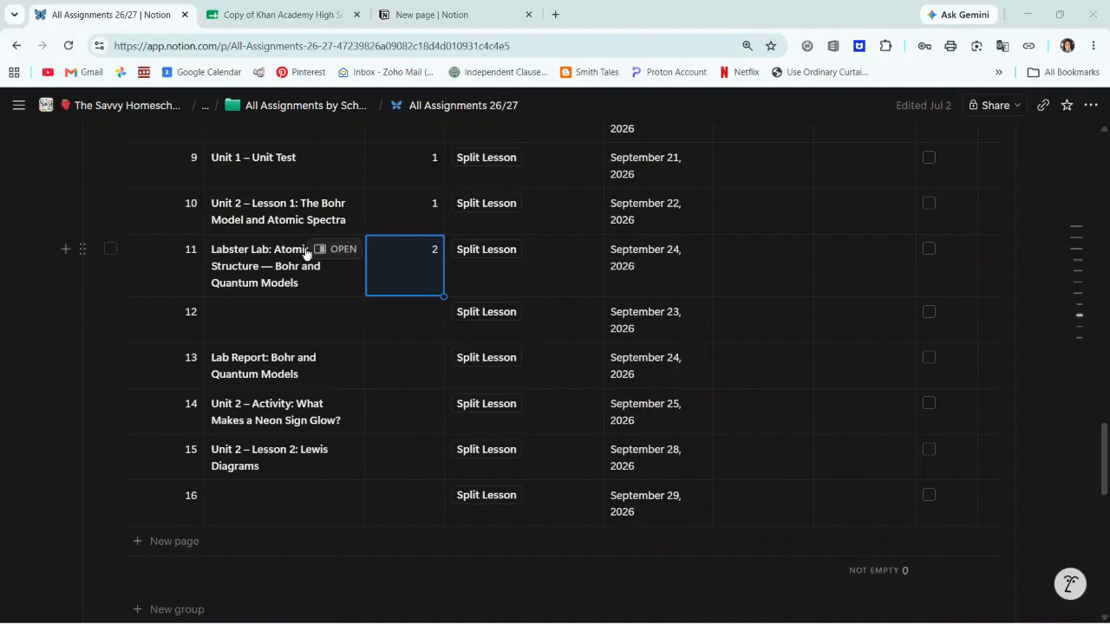
pyautogui.click(382, 313)
pyautogui.click(404, 266)
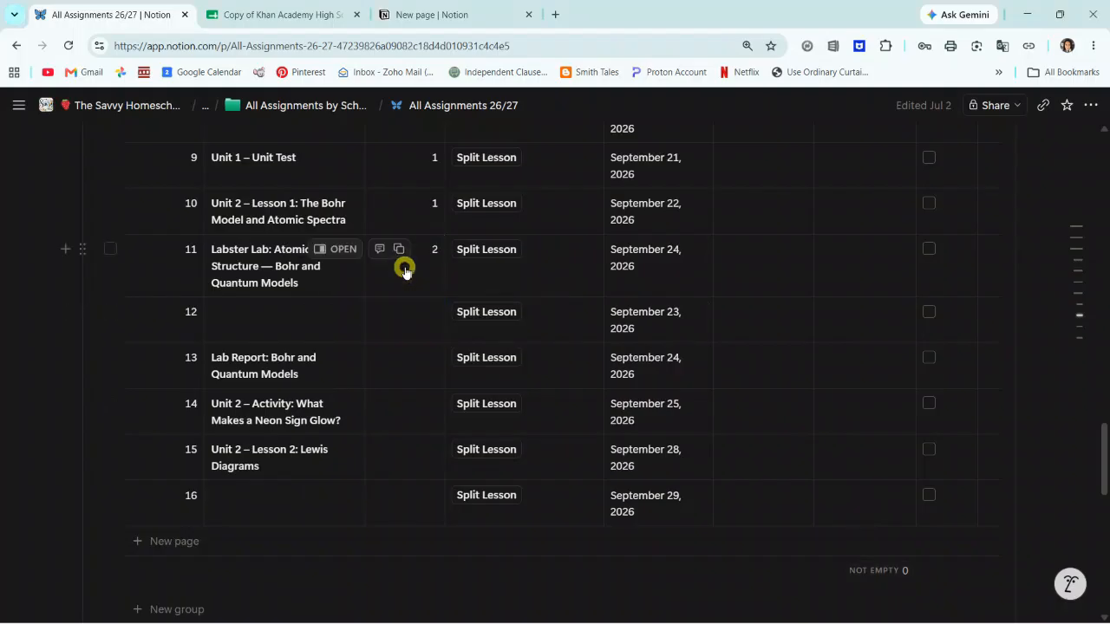
pyautogui.press('BackSpace')
pyautogui.write('1')
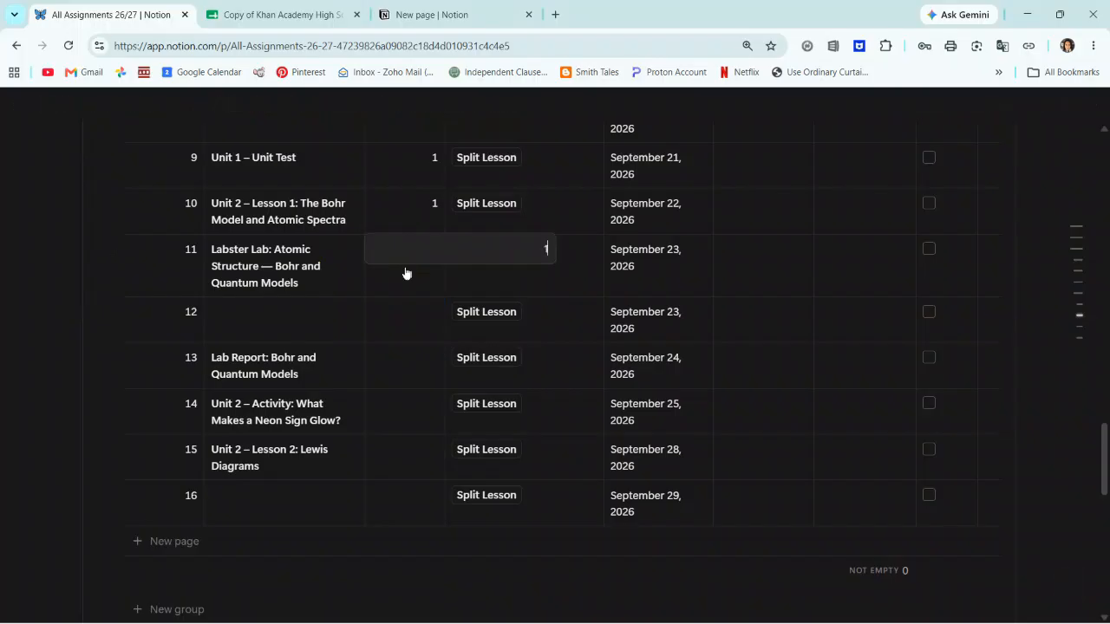
pyautogui.press('Return')
pyautogui.click(419, 274)
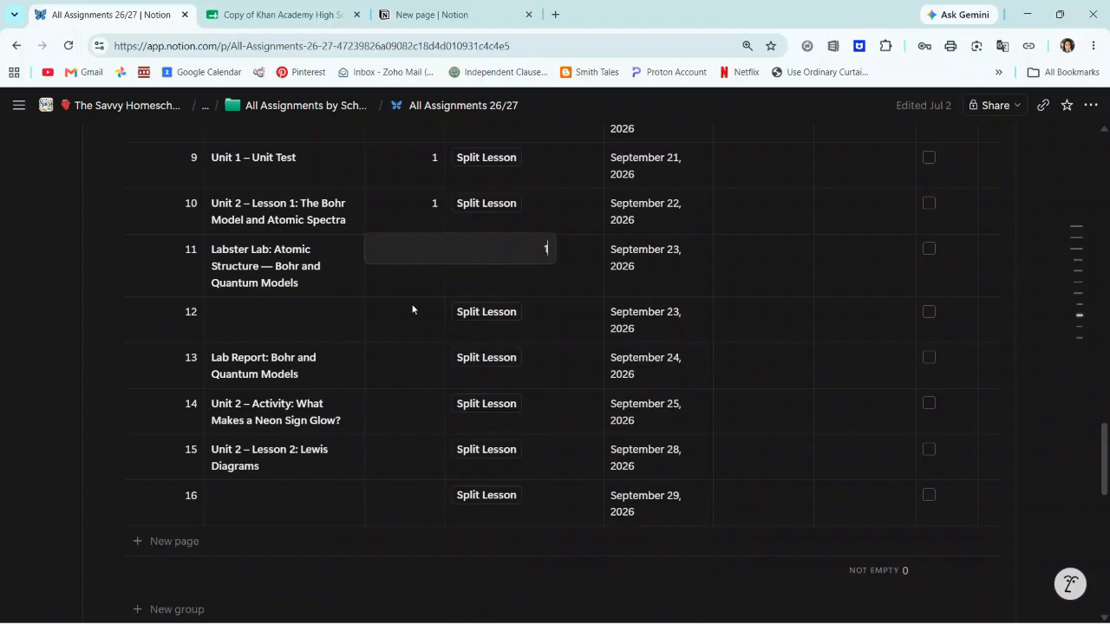
pyautogui.press('Escape')
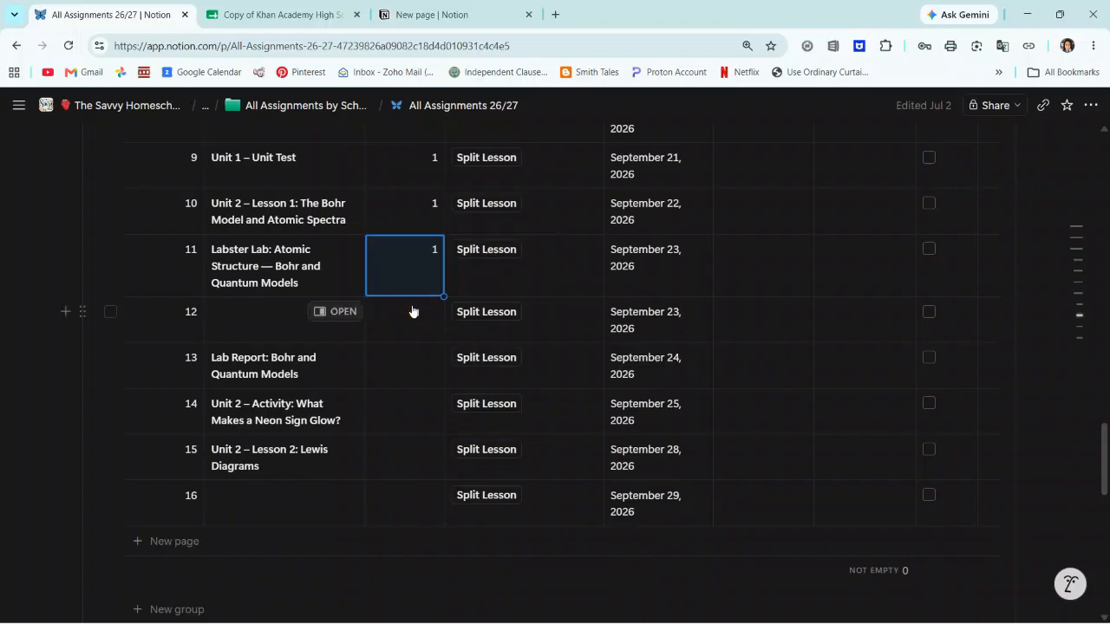
pyautogui.write('2')
pyautogui.press('Escape')
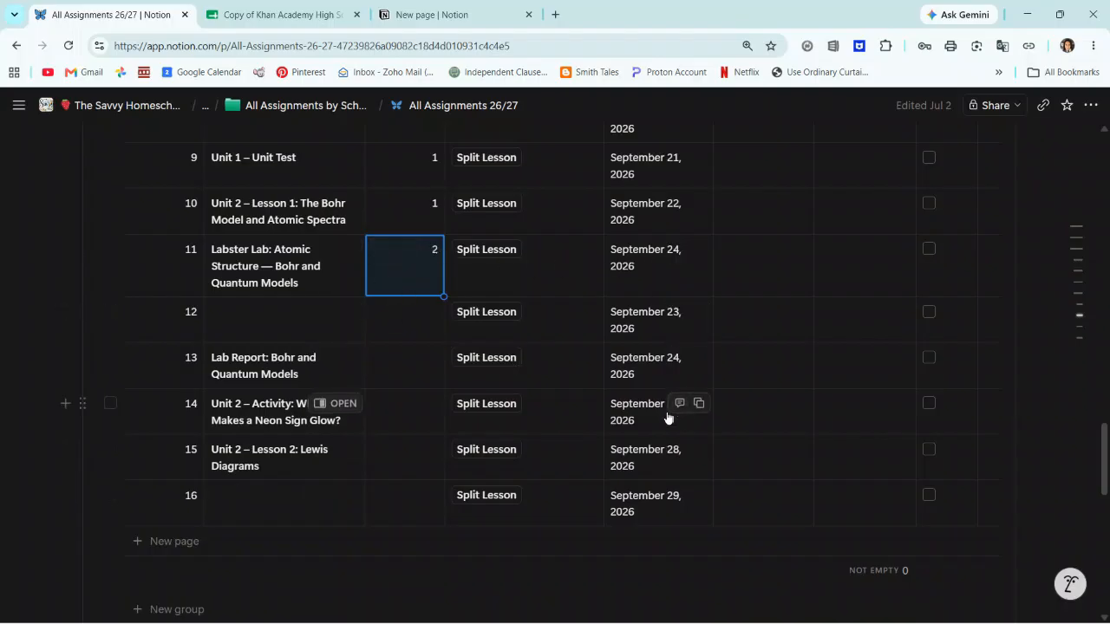
# Set the lesson shift of lesson 13, the Bohr and Quantum Models lab report, to 1 and fill it down through lesson 15
pyautogui.click(424, 361)
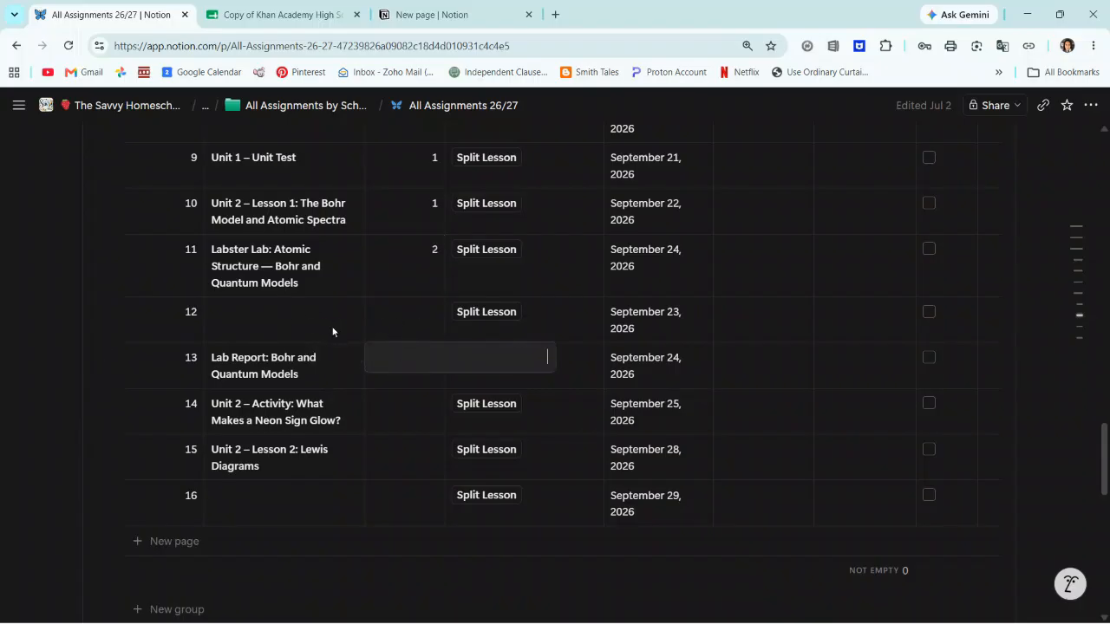
pyautogui.press('Escape')
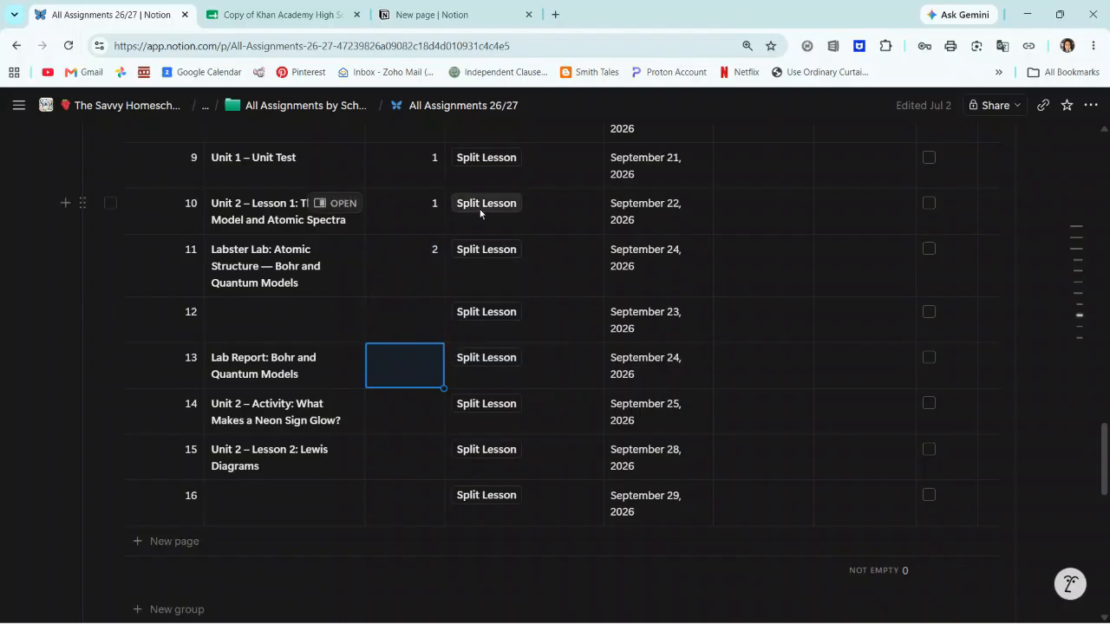
pyautogui.write('1')
pyautogui.press('Return')
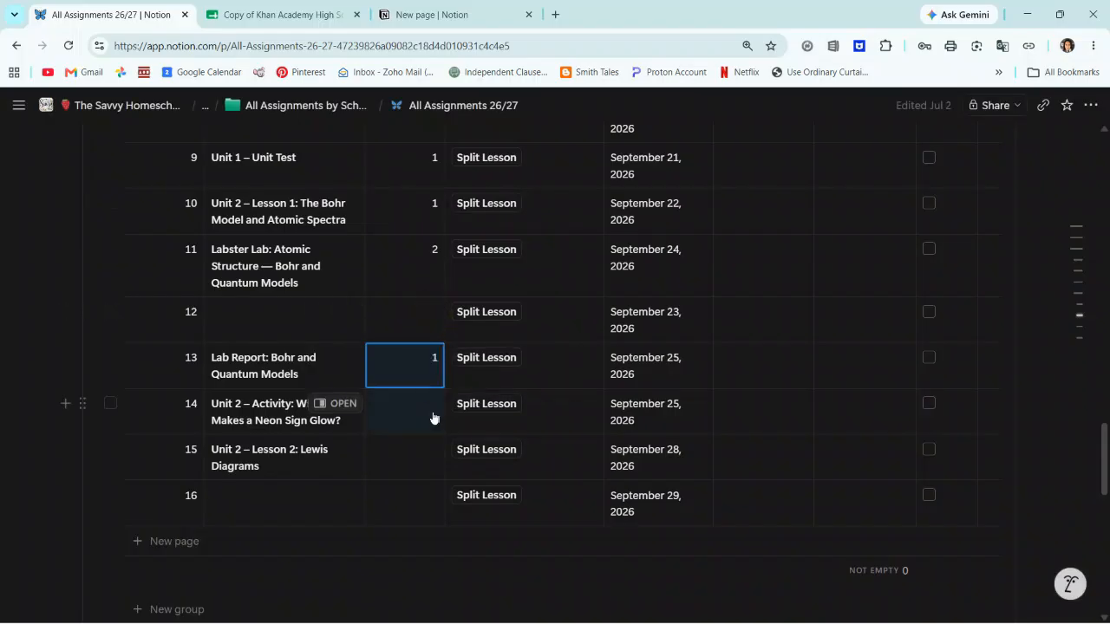
pyautogui.moveTo(433, 418); pyautogui.dragTo(436, 460)
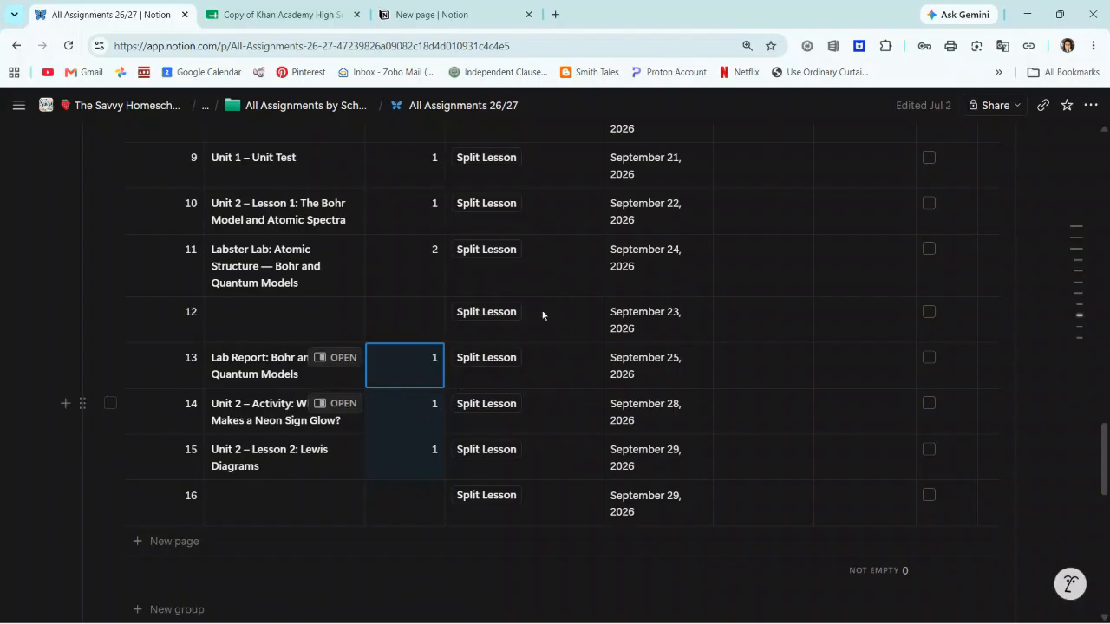
pyautogui.click(422, 293)
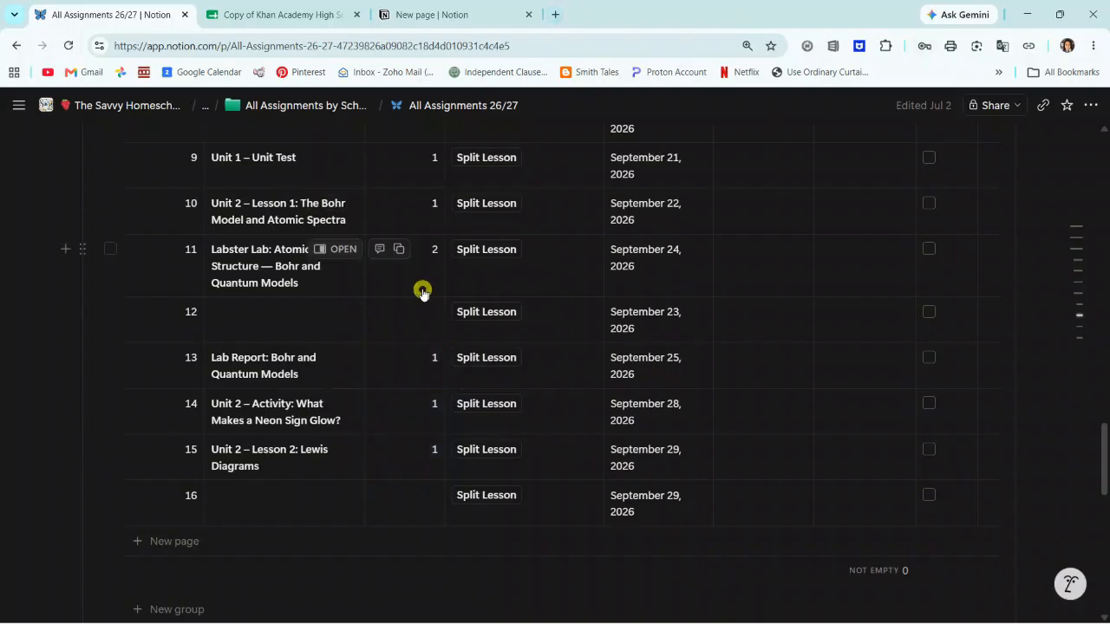
pyautogui.press('Escape')
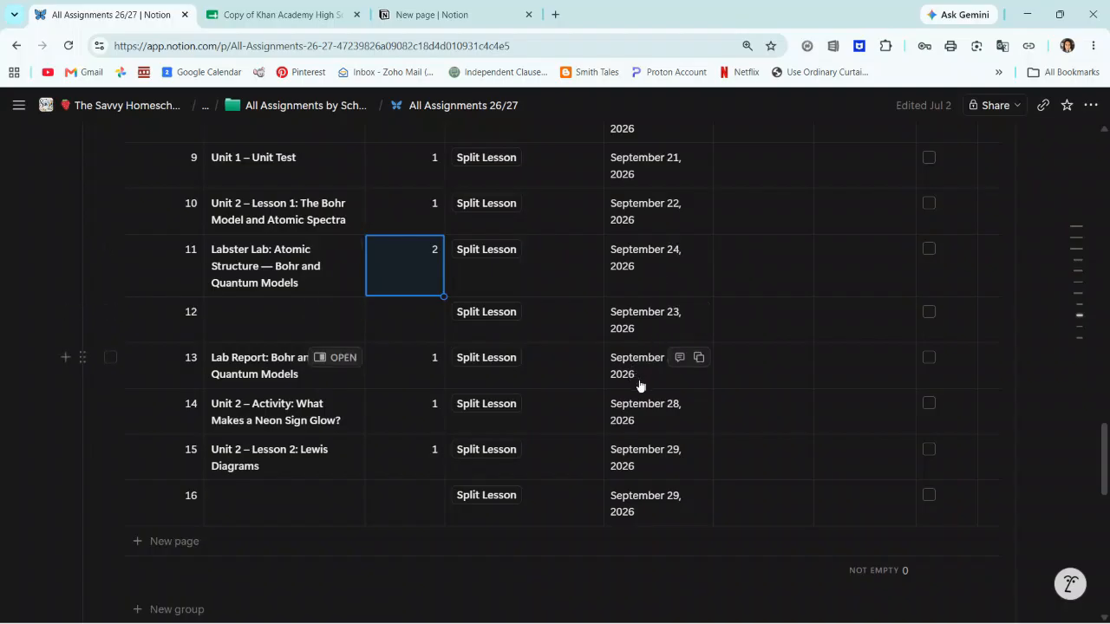
pyautogui.scroll(-2, 646, 388)
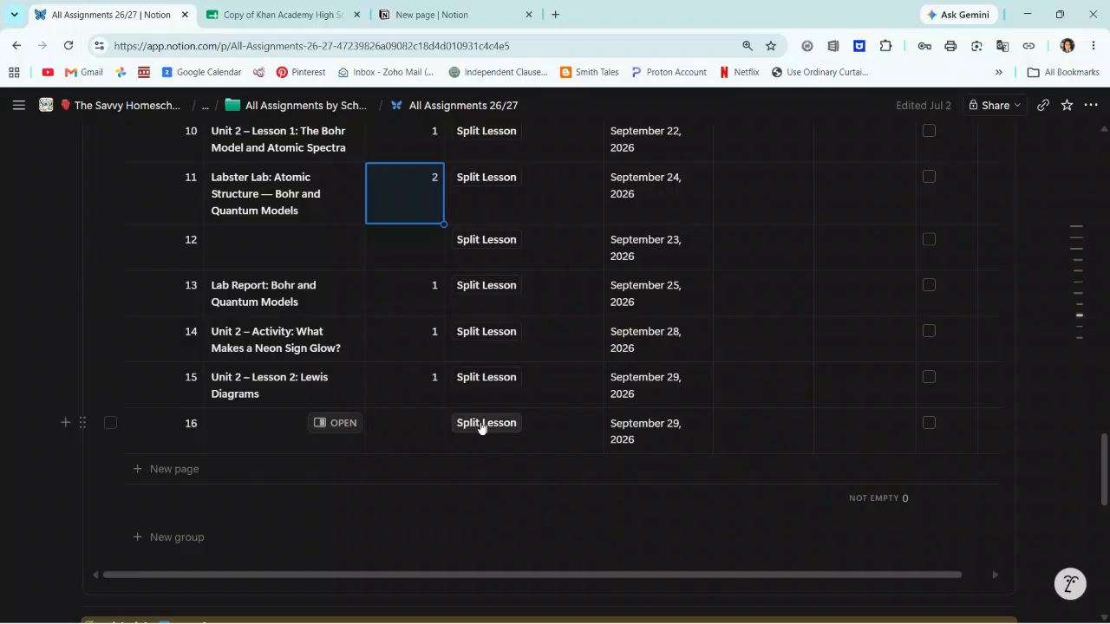
pyautogui.click(425, 393)
pyautogui.press('Escape')
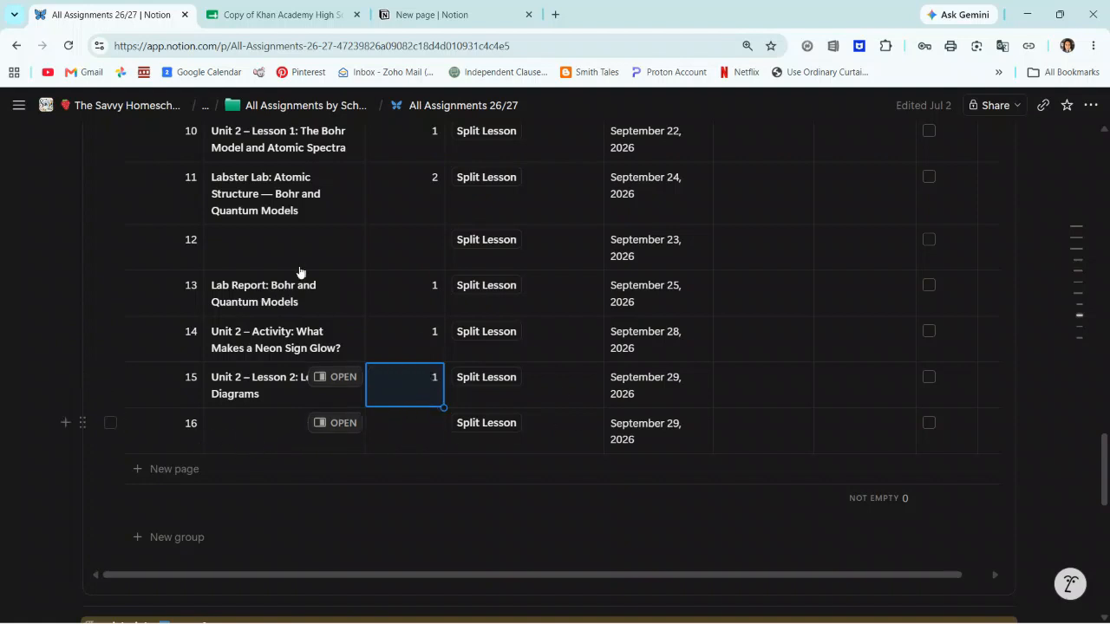
# Open the Chemistry w/Lab - 1st Sem course page from the assignments table and add five lesson rows, orders 17 to 21
pyautogui.scroll(1, 288, 274)
pyautogui.scroll(7, 287, 274)
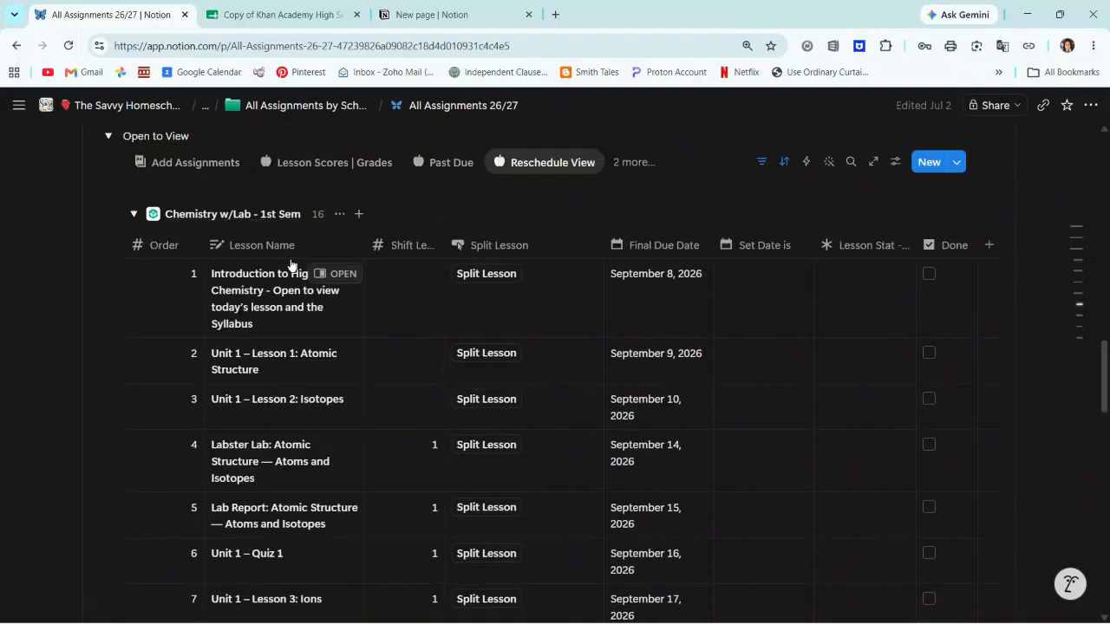
pyautogui.click(291, 262)
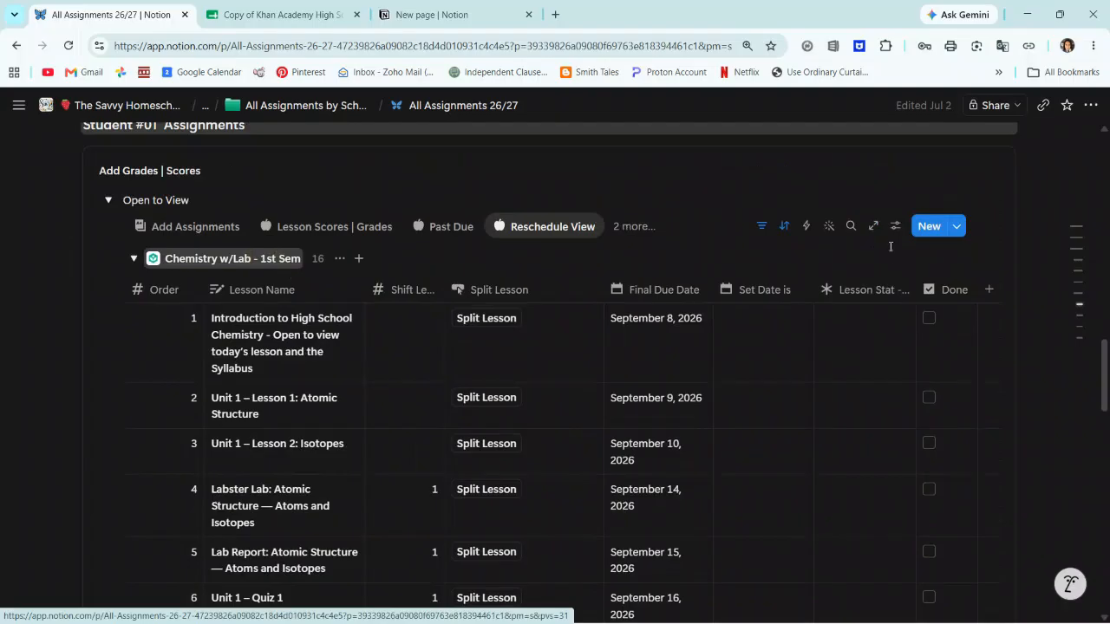
pyautogui.scroll(-7, 835, 397)
pyautogui.scroll(-8, 832, 392)
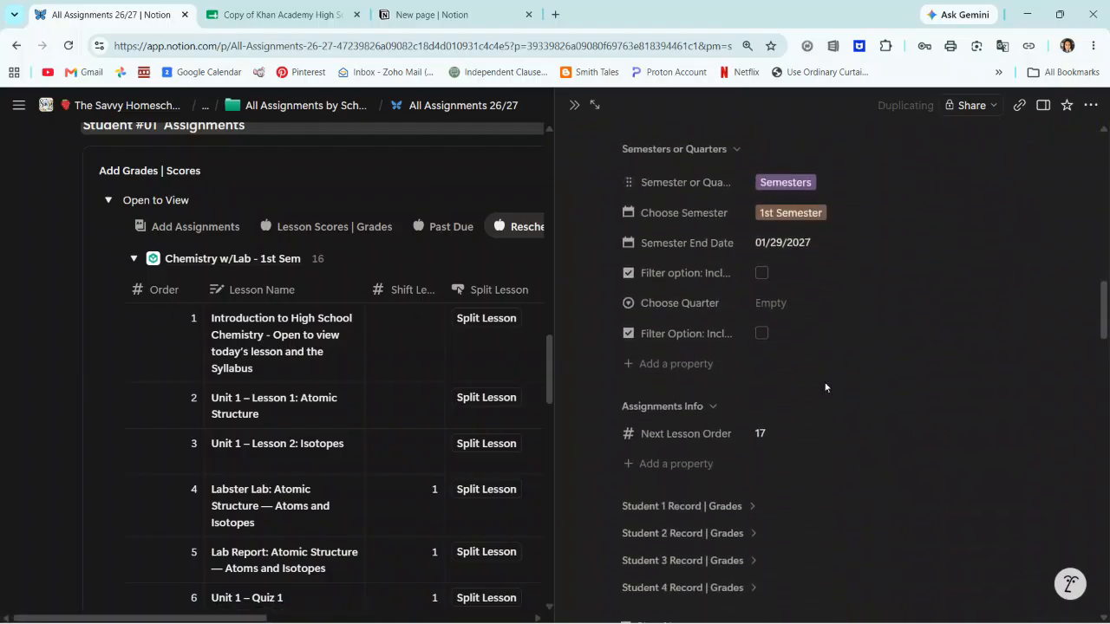
pyautogui.scroll(-2, 760, 332)
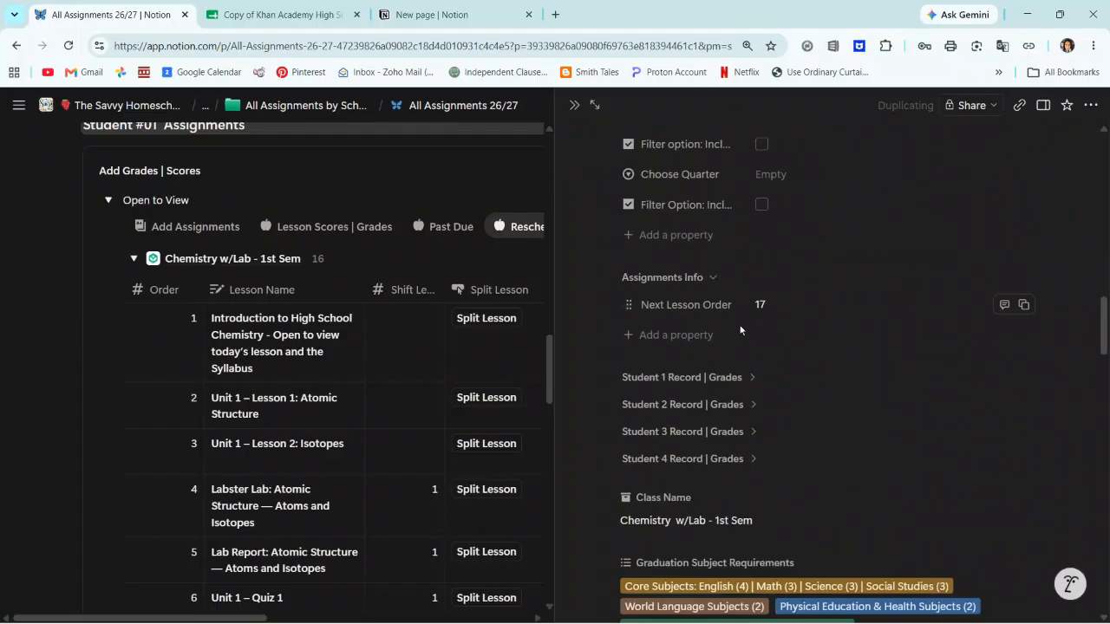
pyautogui.scroll(-2, 741, 329)
pyautogui.scroll(-10, 338, 477)
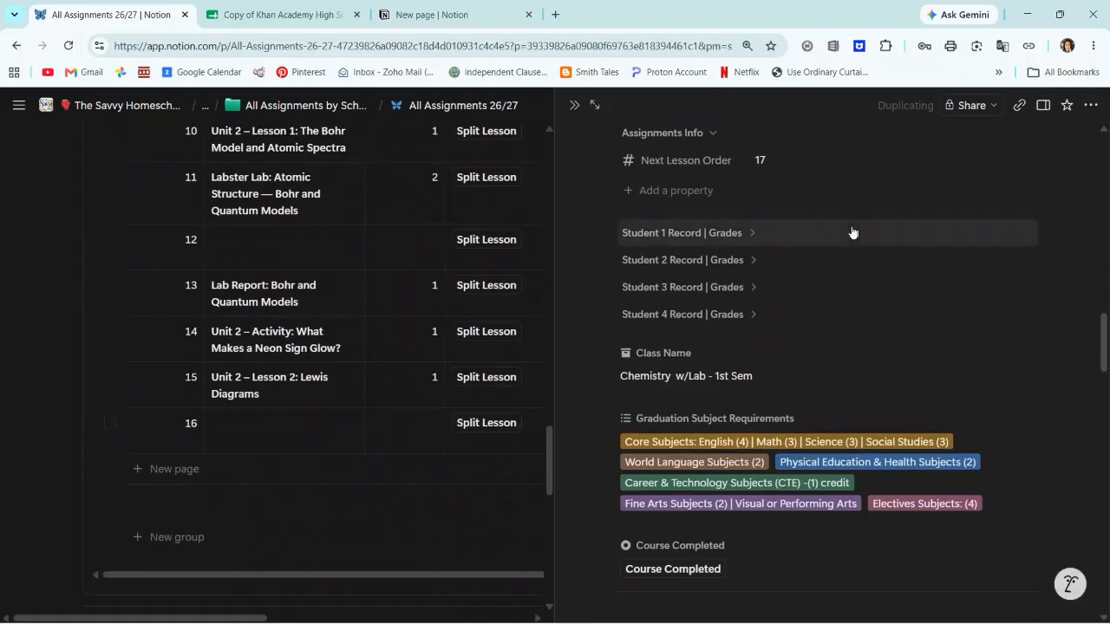
pyautogui.scroll(-10, 849, 402)
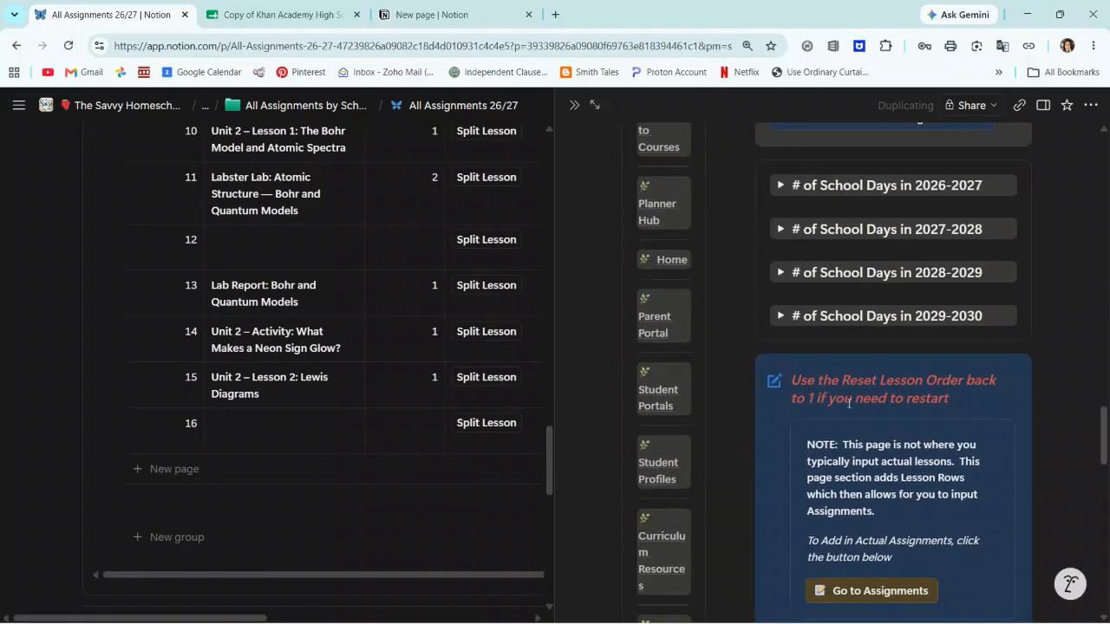
pyautogui.scroll(-5, 849, 401)
pyautogui.click(801, 483)
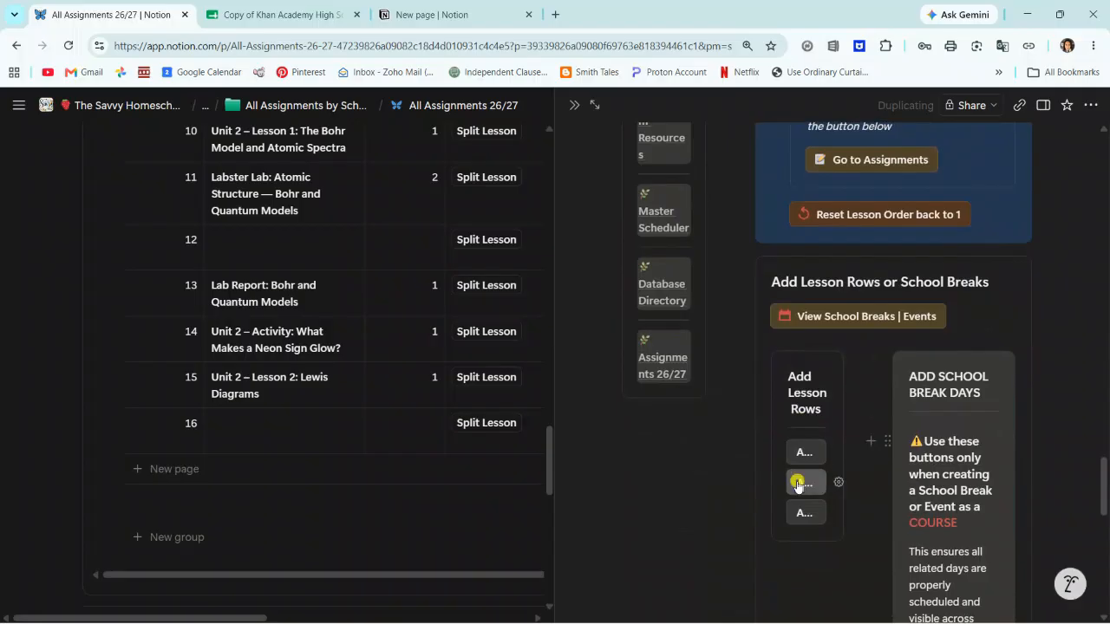
pyautogui.click(573, 107)
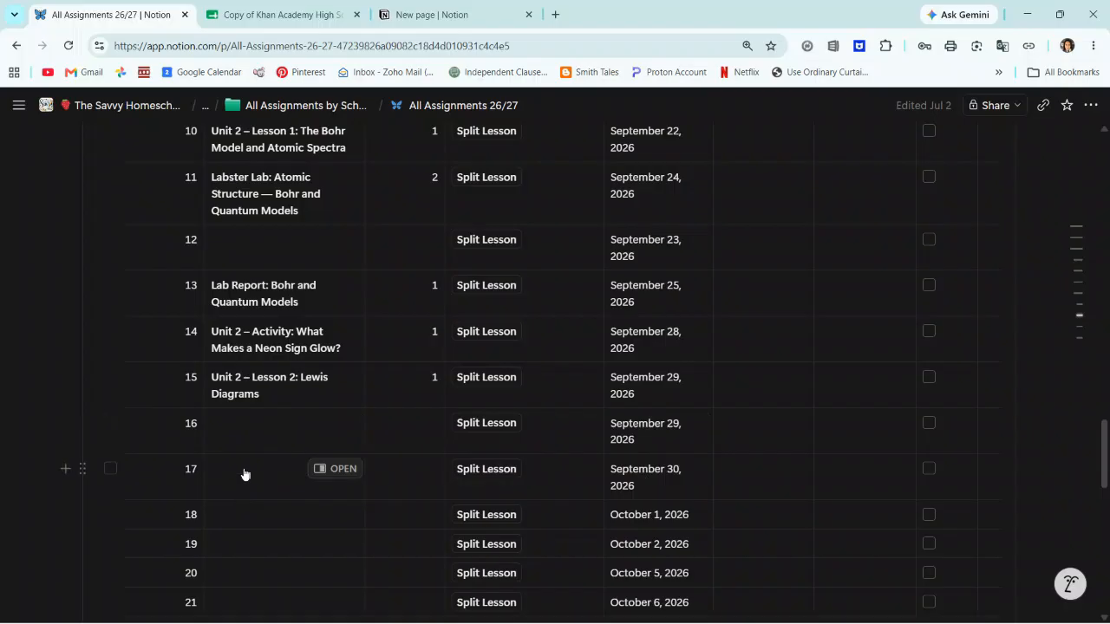
# Switch to the Google Sheets lesson plans and copy the names "Unit 2 – Lesson 3: The Quantum Model Part 1" through "Unit 2 – Quiz 1" (A15:A17)
pyautogui.click(259, 18)
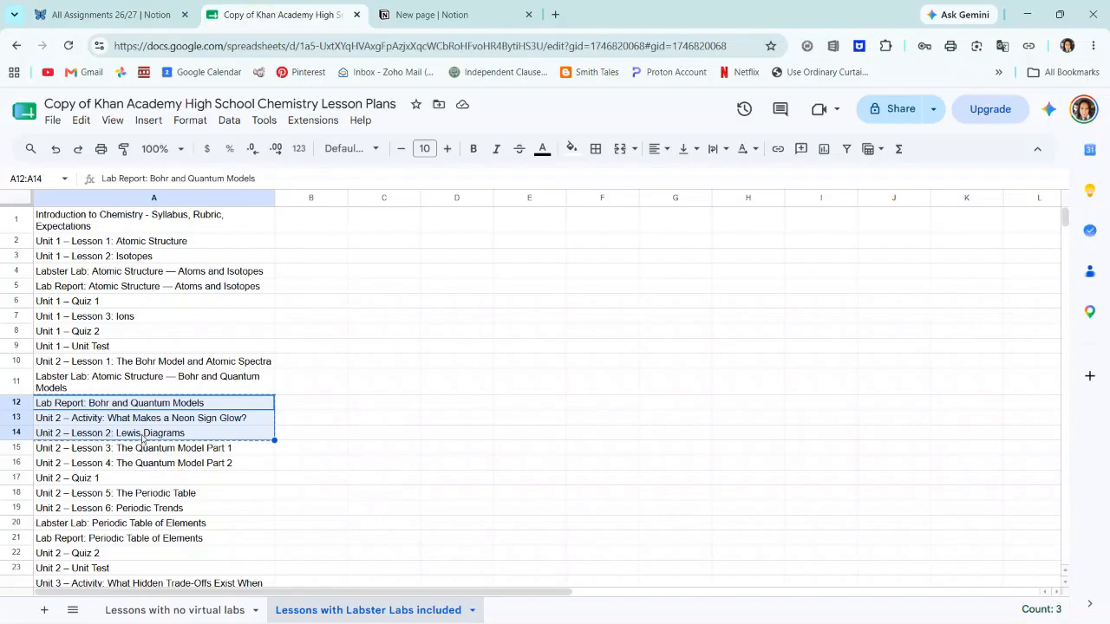
pyautogui.click(140, 17)
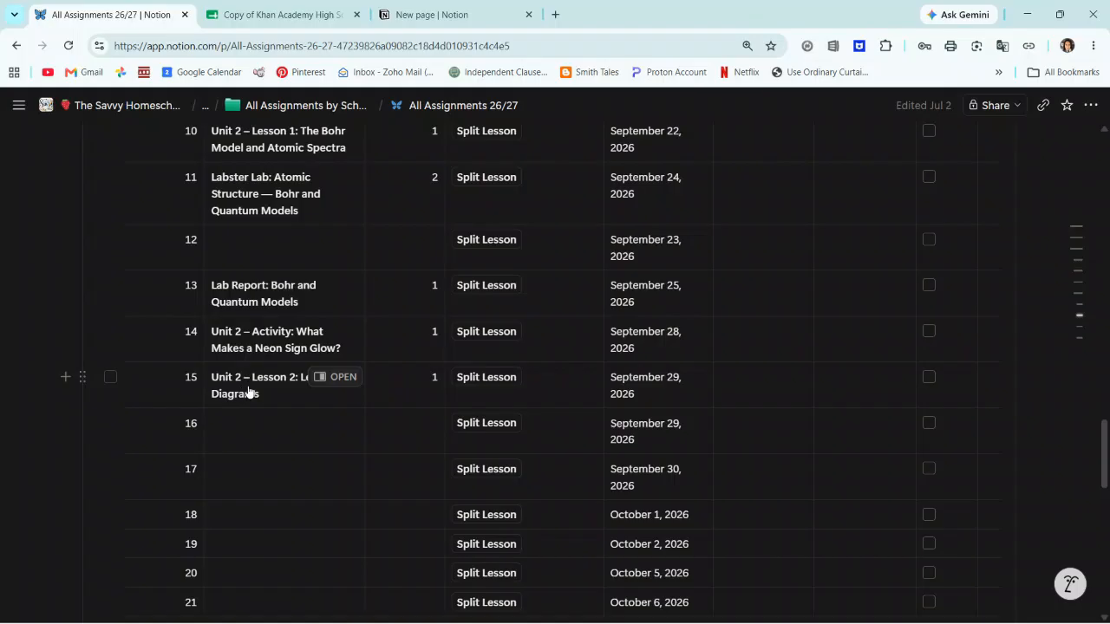
pyautogui.click(258, 17)
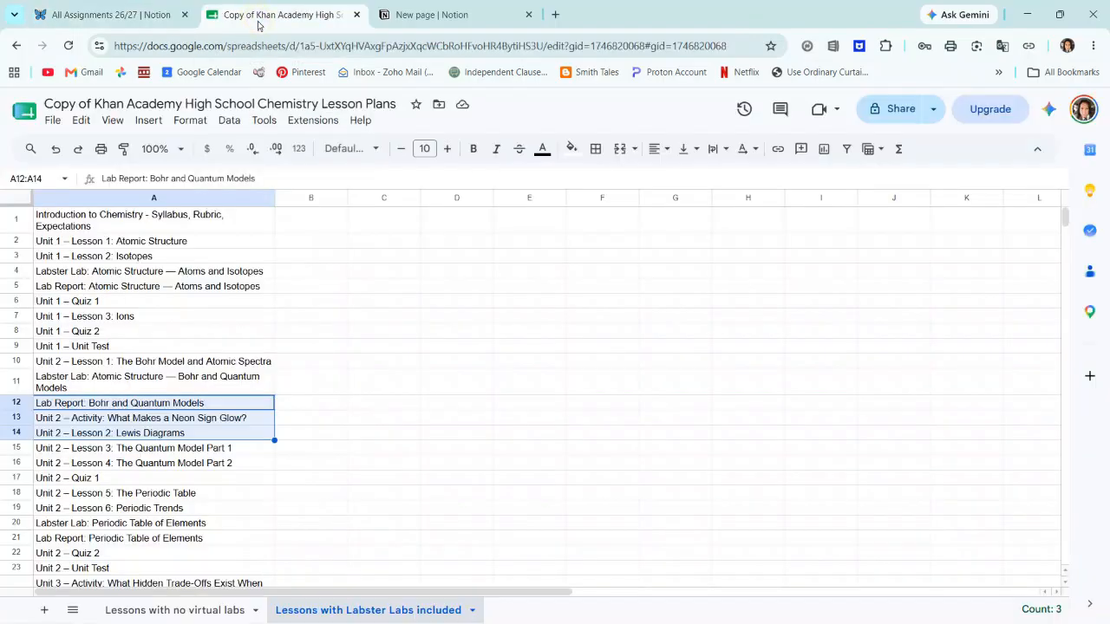
pyautogui.click(241, 450)
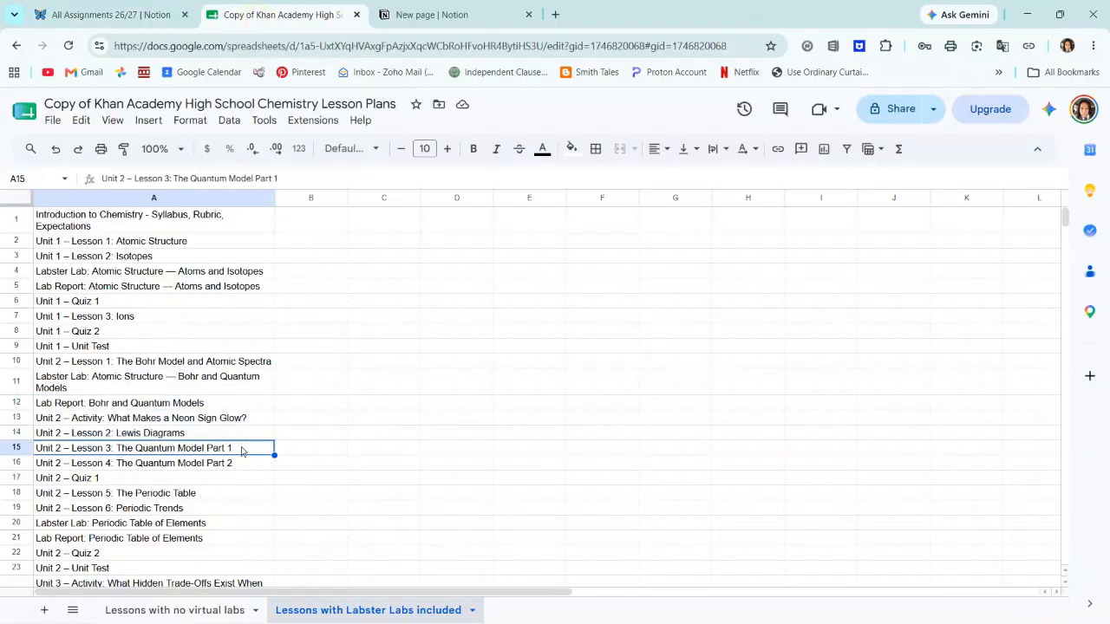
pyautogui.hotkey('shift', 'Down')
pyautogui.hotkey('shift', 'Down')
pyautogui.hotkey('ctrl', 'c')
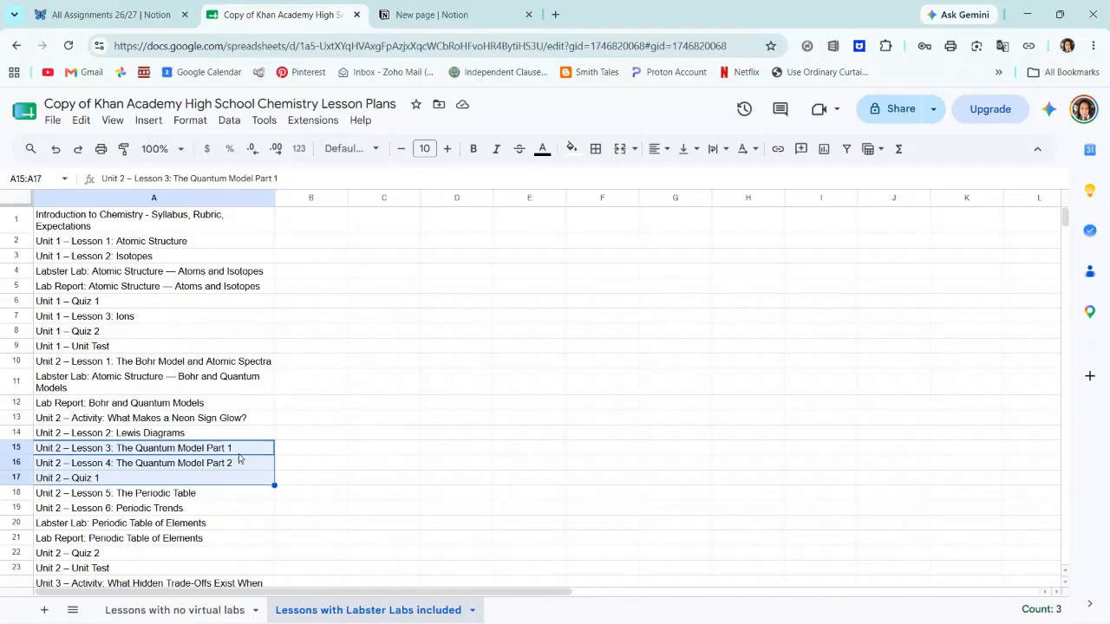
# Switch to the Notion assignments page and paste the copied names into the Lesson Name cells of orders 17 to 19
pyautogui.click(78, 14)
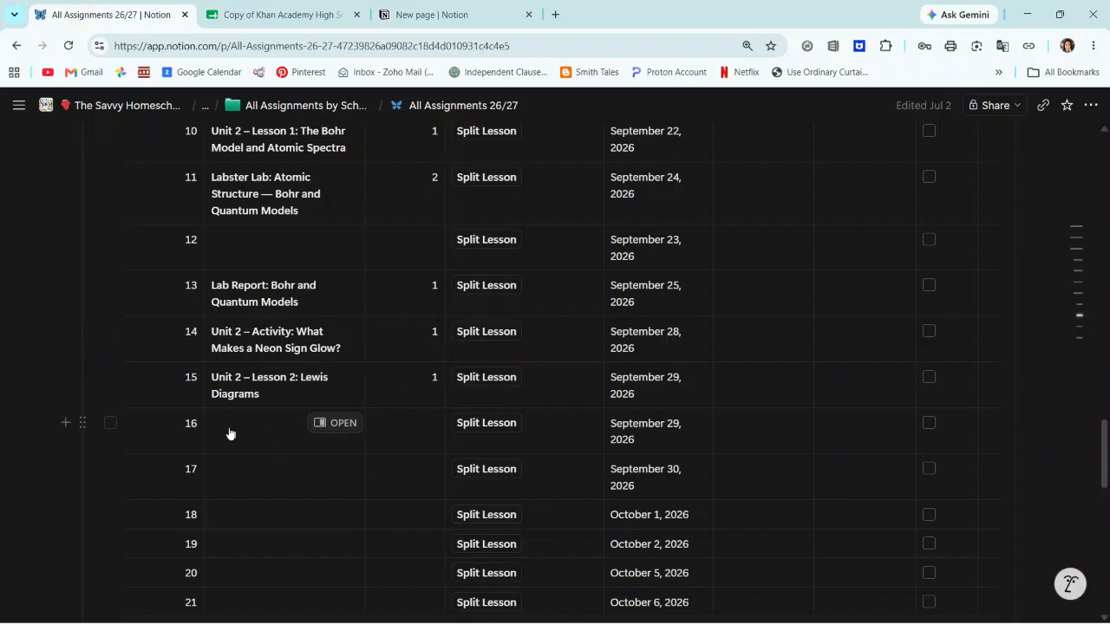
pyautogui.click(246, 467)
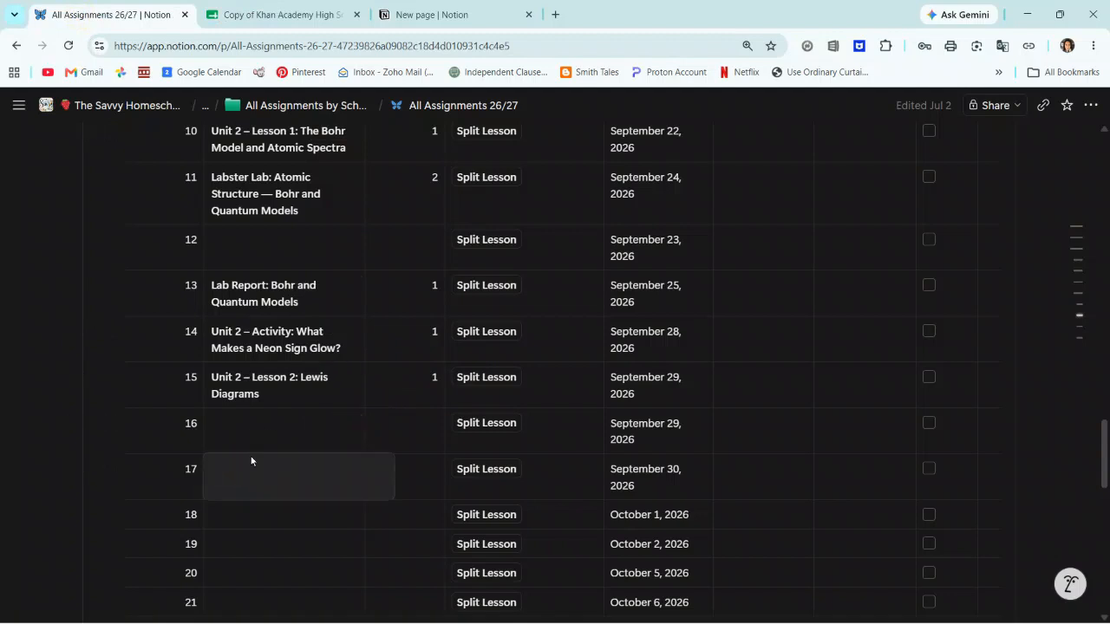
pyautogui.write('Unit 2 – Lesson 3: The Quantum Model Part 1Unit 2 – Lesson 4: The Quantum Model Part 2Unit 2 – Quiz 1')
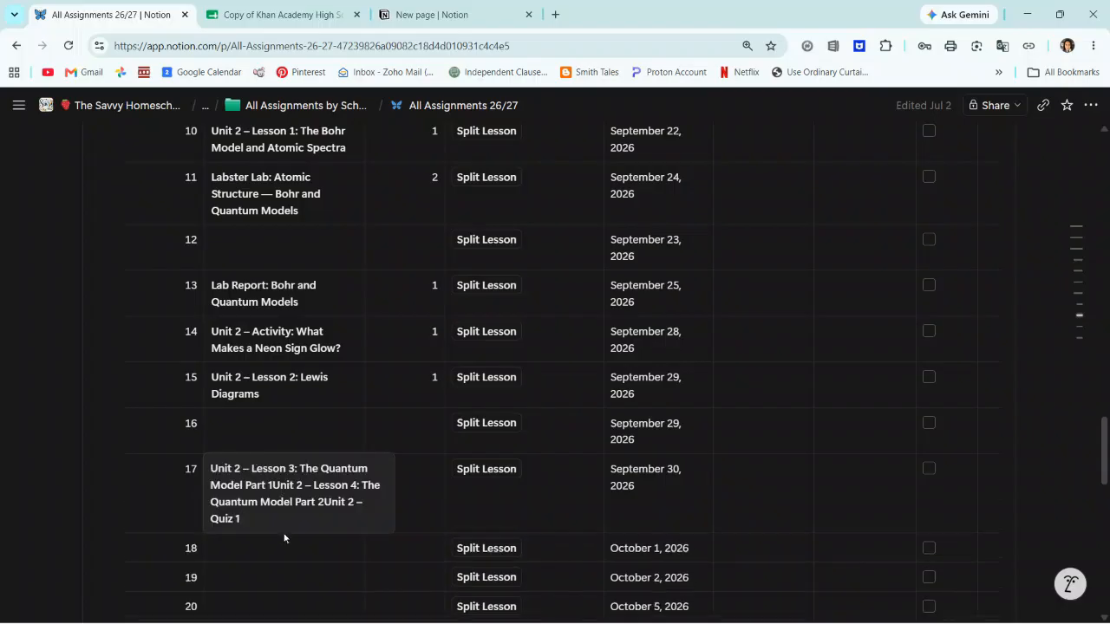
pyautogui.hotkey('ctrl', 'z')
pyautogui.press('Escape')
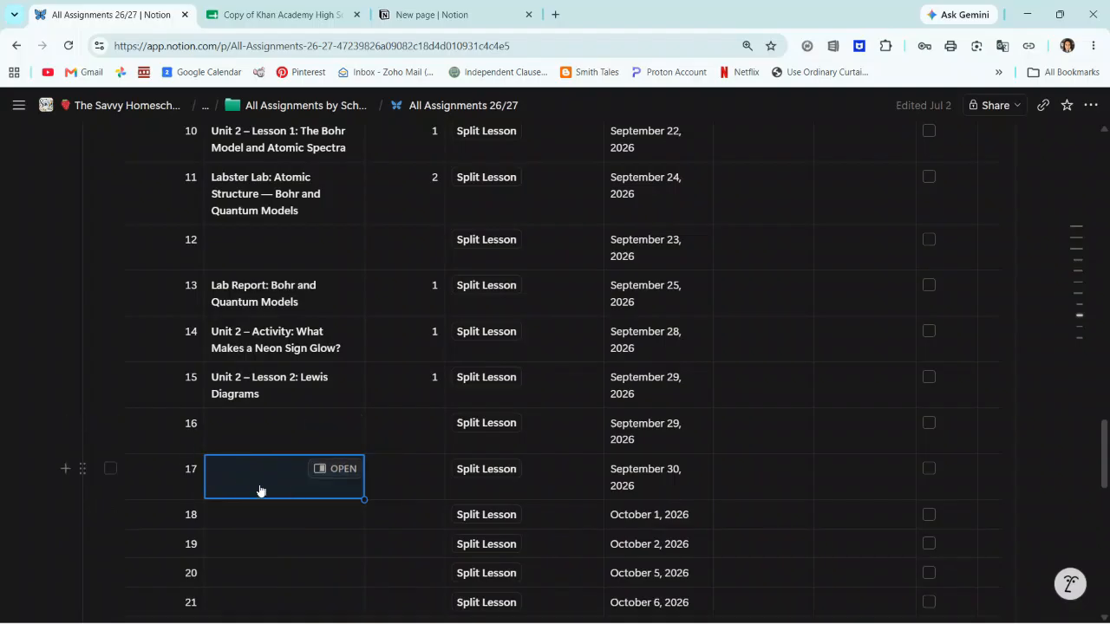
pyautogui.hotkey('ctrl', 'v')
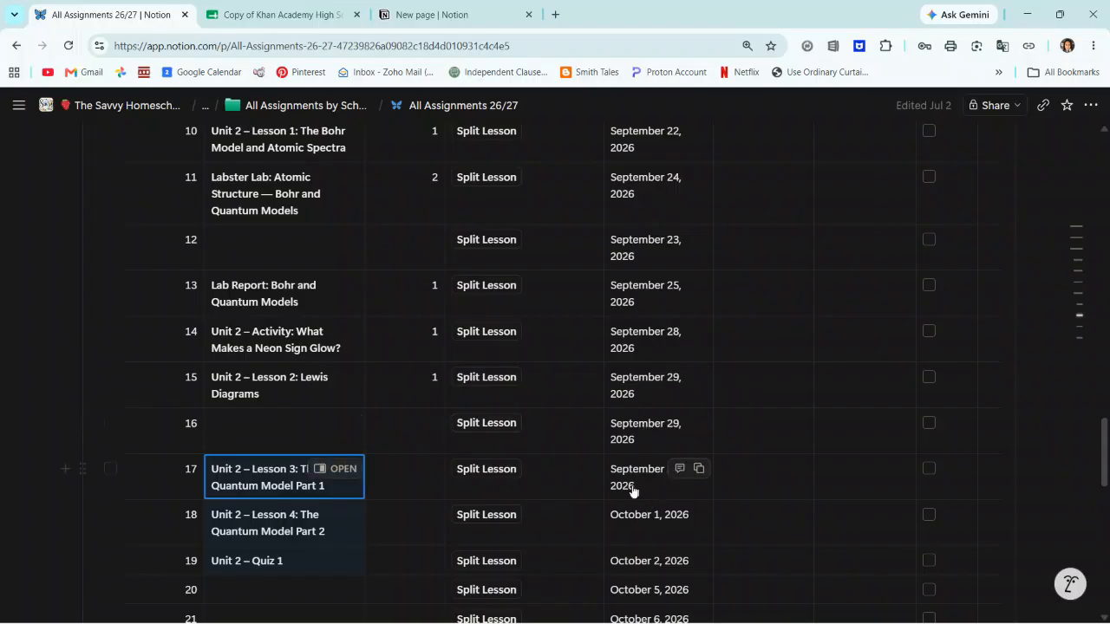
# Review the lesson names, shift values and final due dates of the Chemistry w/Lab - 1st Sem lessons up to order 21
pyautogui.scroll(-2, 641, 490)
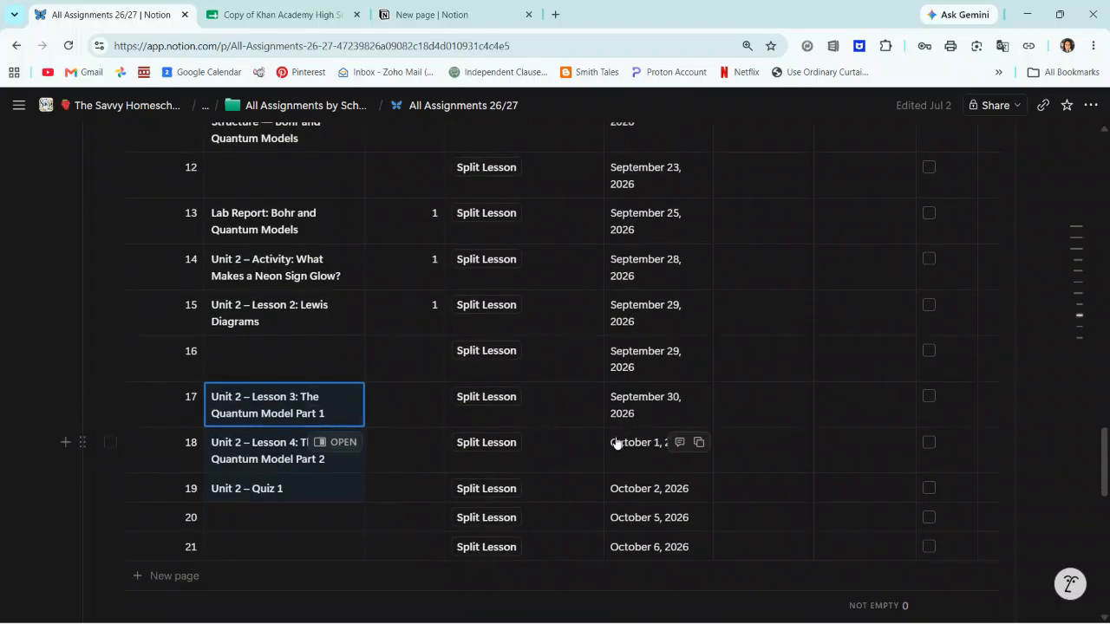
pyautogui.scroll(-2, 652, 460)
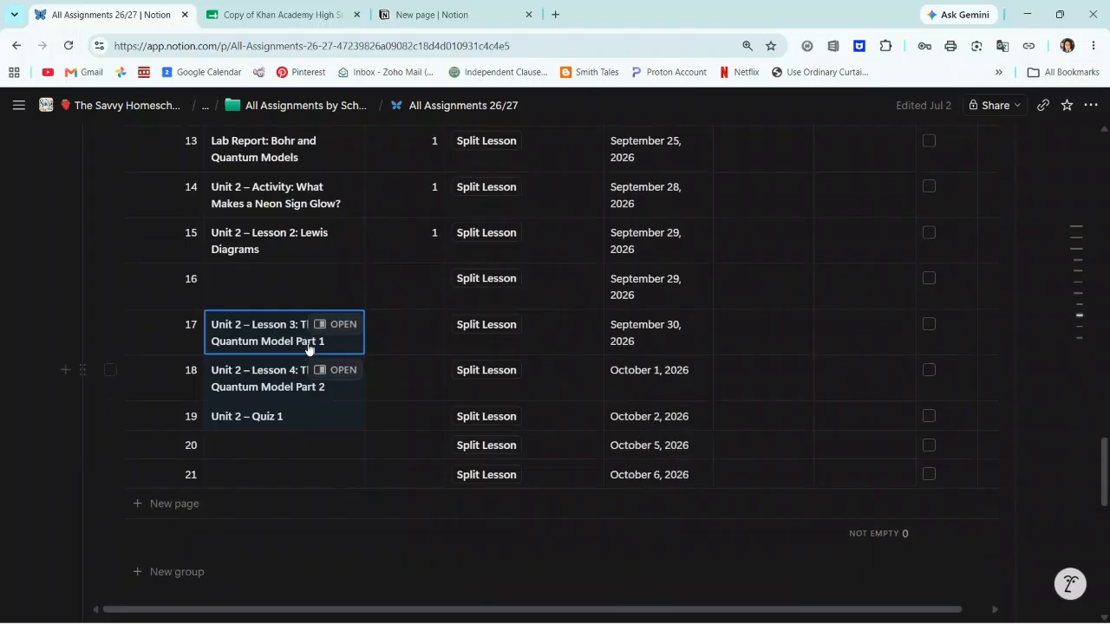
pyautogui.scroll(6, 321, 338)
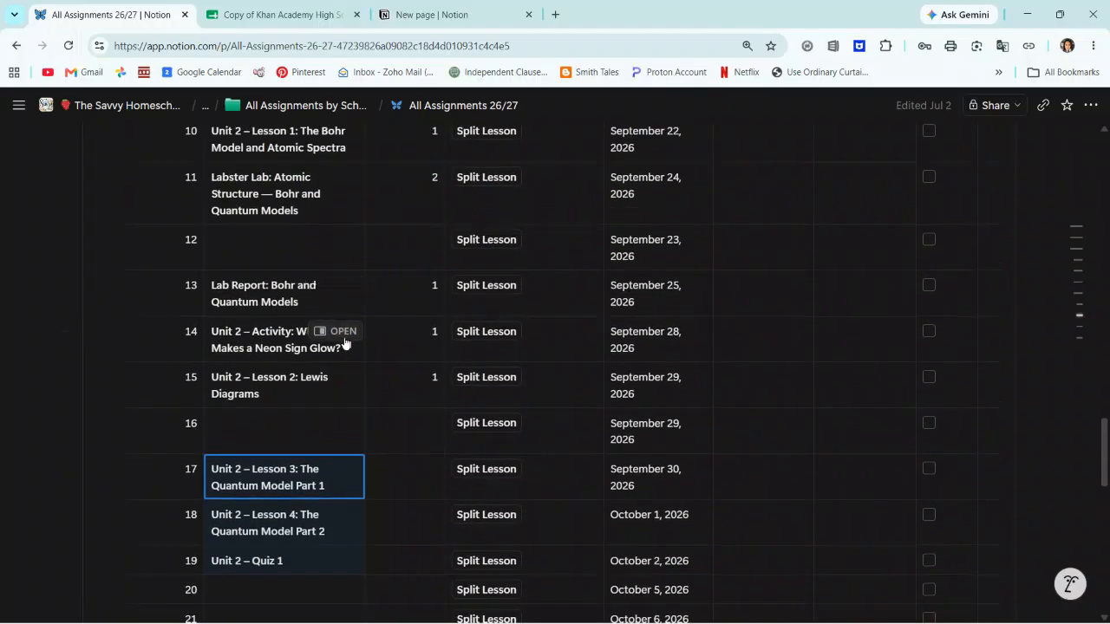
pyautogui.scroll(6, 355, 344)
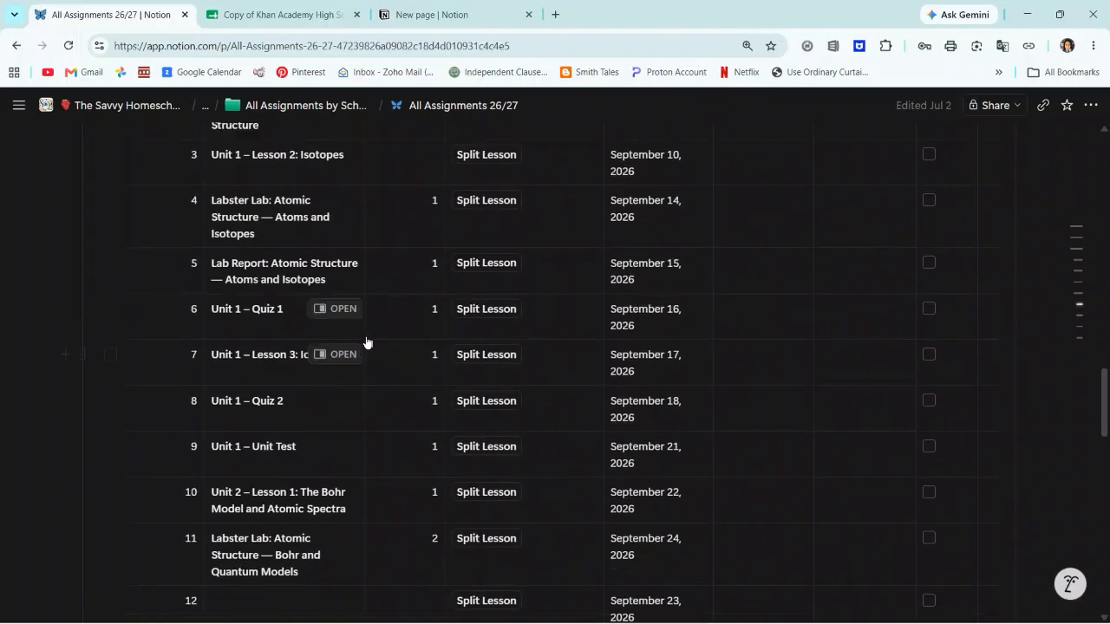
pyautogui.scroll(-4, 375, 344)
pyautogui.scroll(-4, 380, 344)
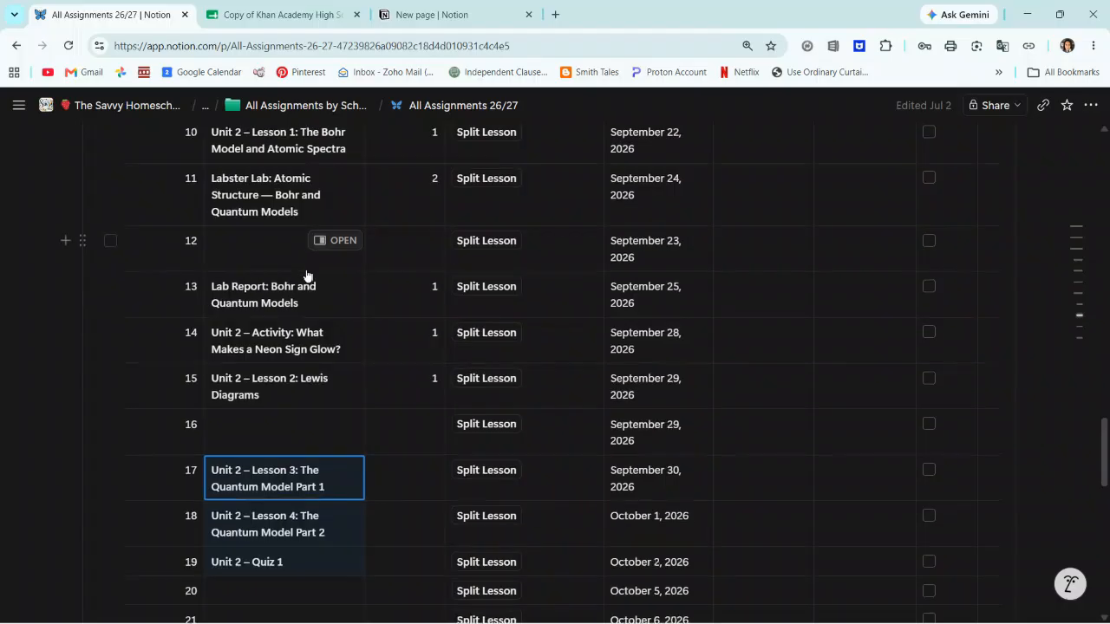
pyautogui.scroll(5, 307, 270)
pyautogui.scroll(3, 316, 268)
pyautogui.scroll(-5, 321, 268)
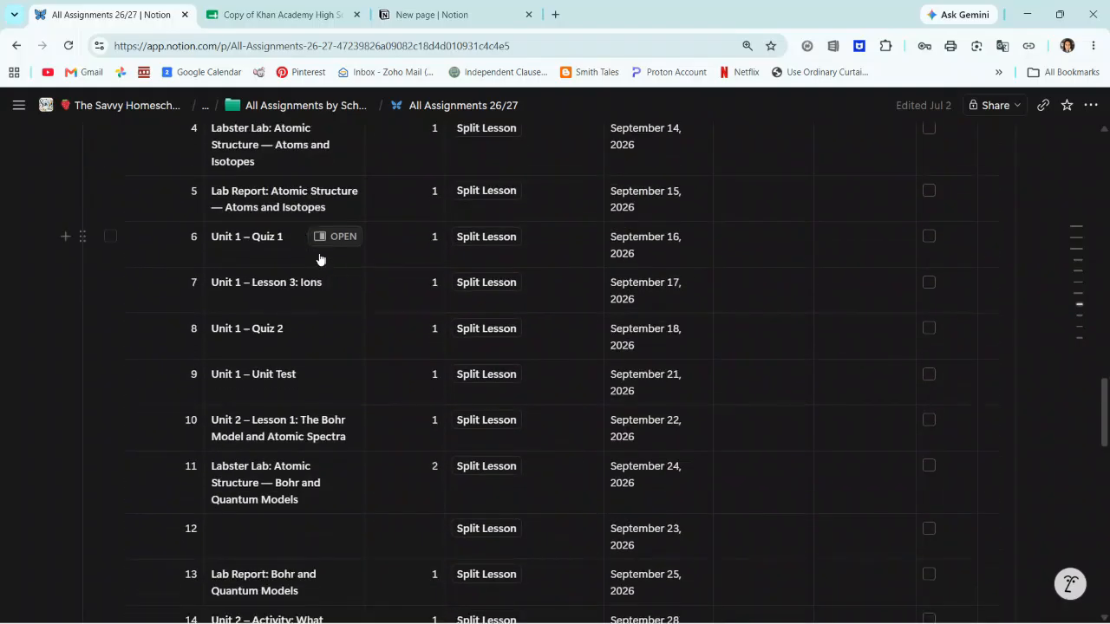
pyautogui.scroll(-3, 347, 267)
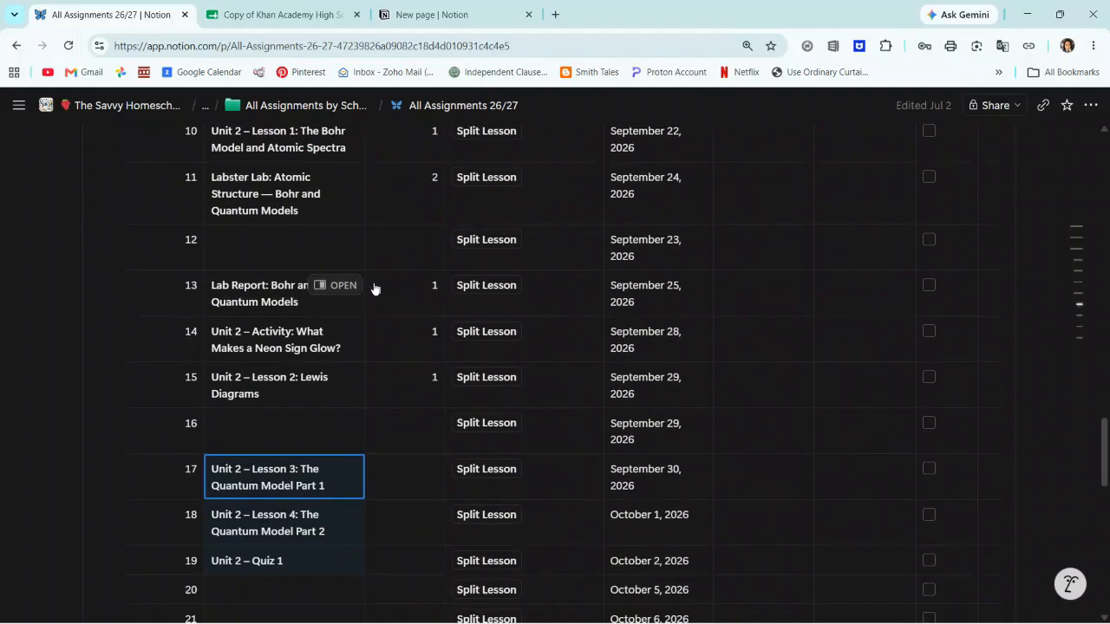
pyautogui.scroll(-1, 376, 289)
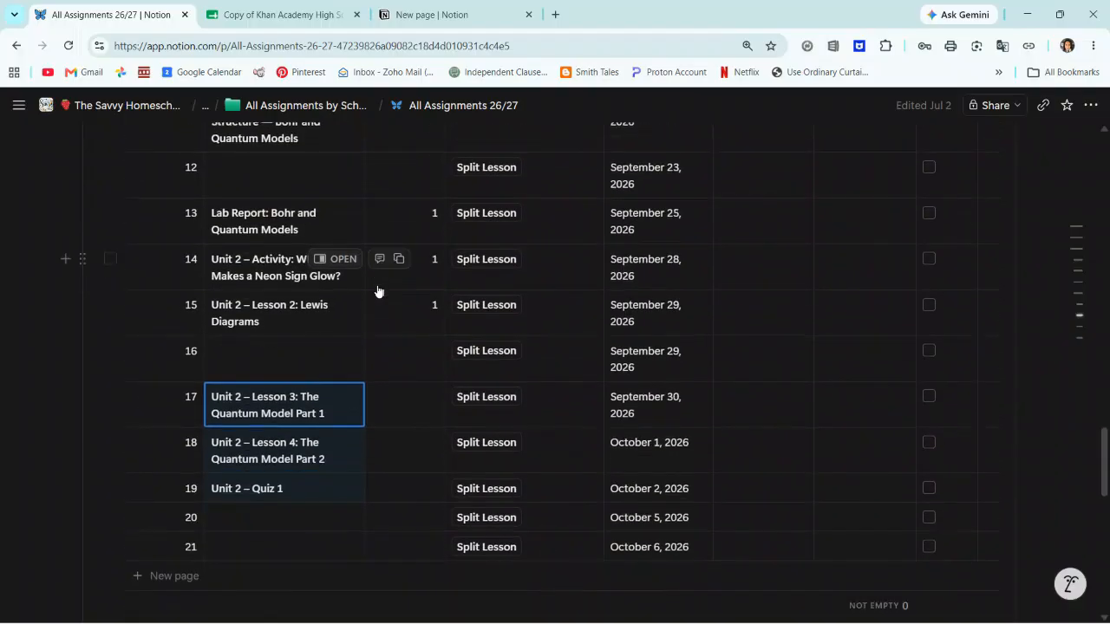